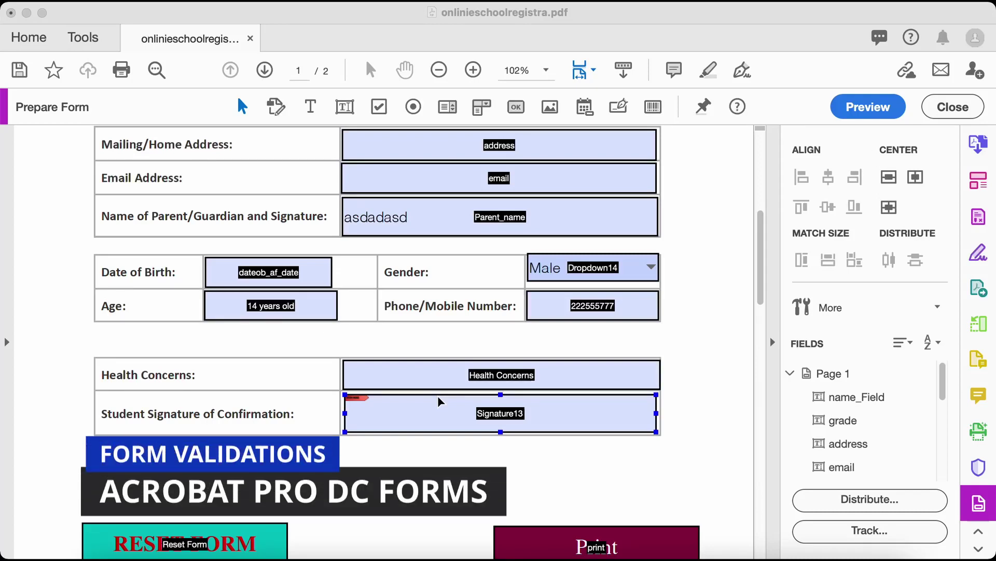
Inspect the name, grade, email, Date of Birth, Age, phone and signature fields
scroll(391, 410, "up", 10)
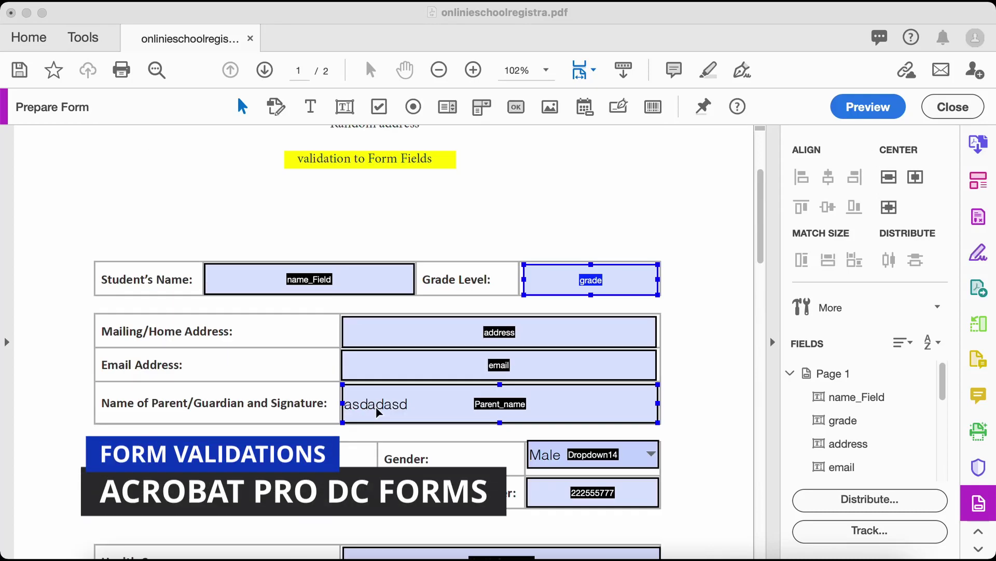
scroll(377, 406, "up", 3)
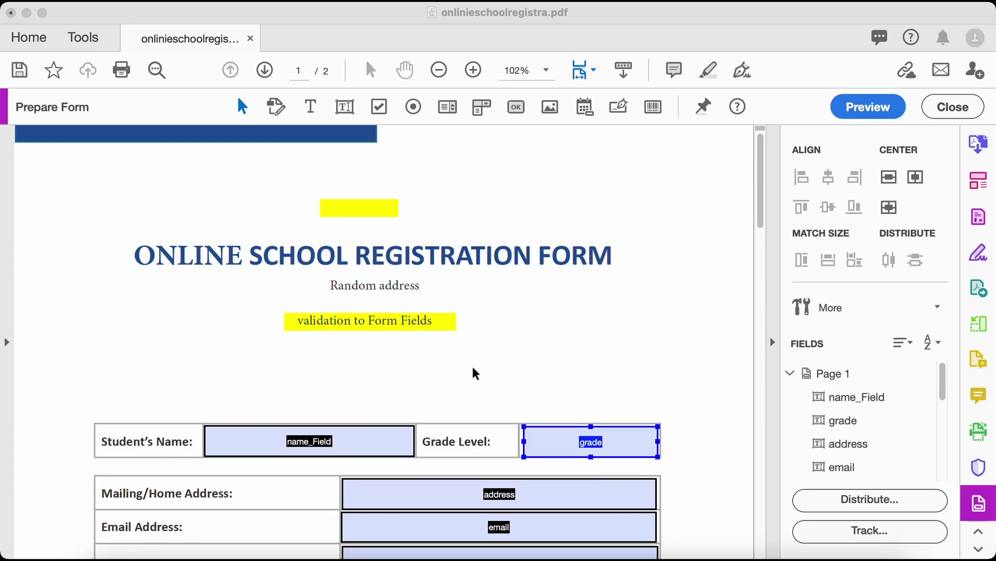
scroll(475, 373, "down", 4)
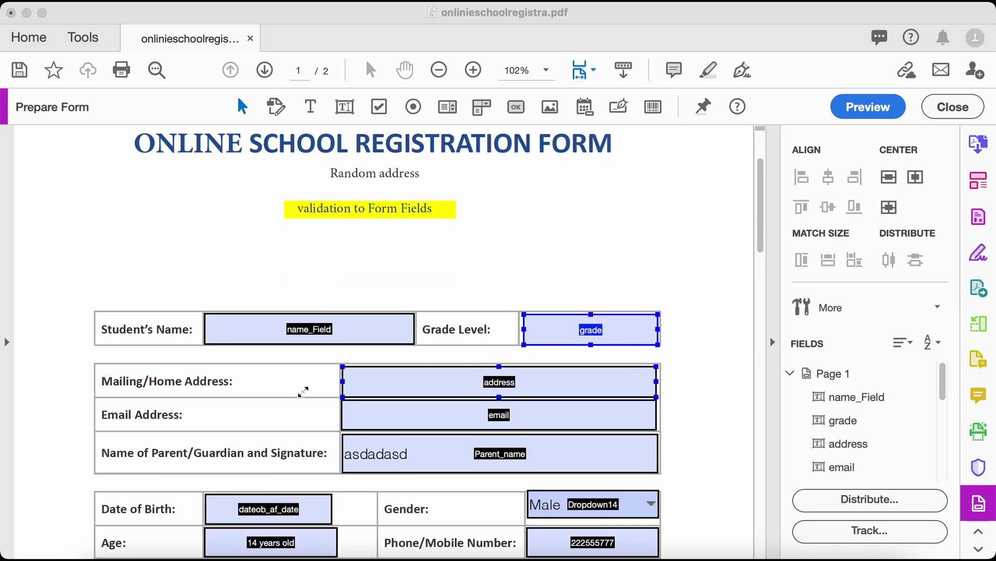
scroll(291, 393, "up", 3)
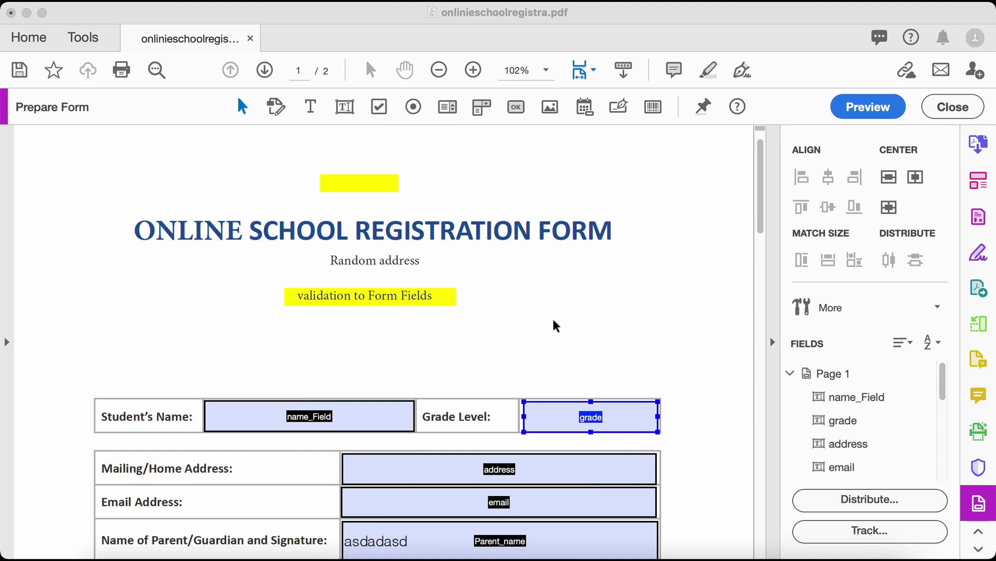
left_click(299, 322)
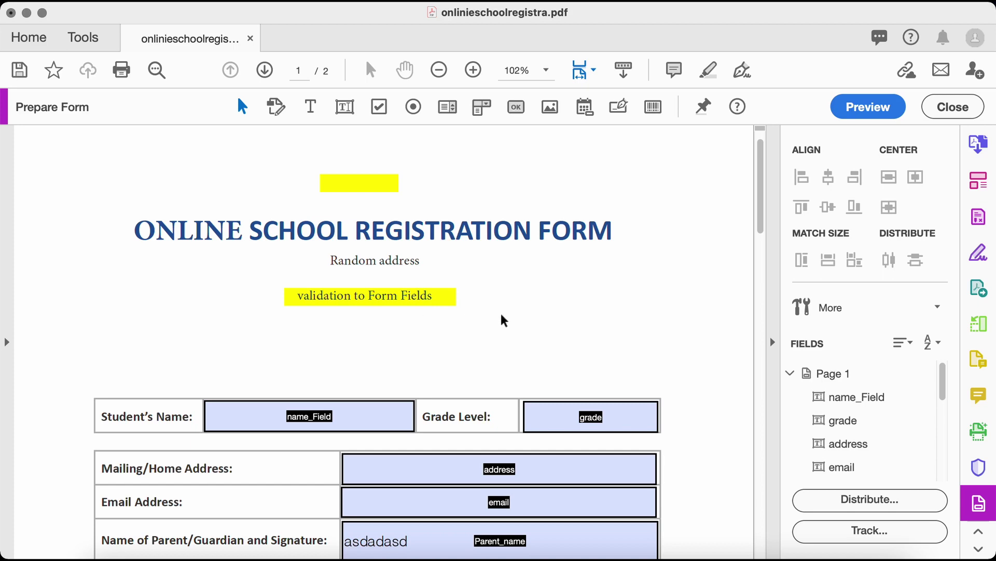
left_click(357, 408)
left_click(554, 406)
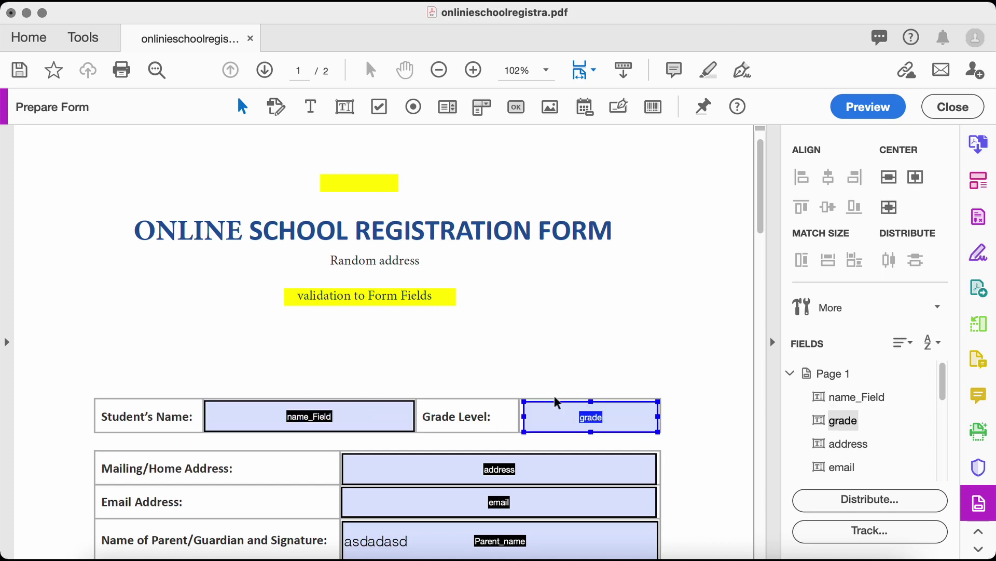
scroll(509, 265, "up", 1)
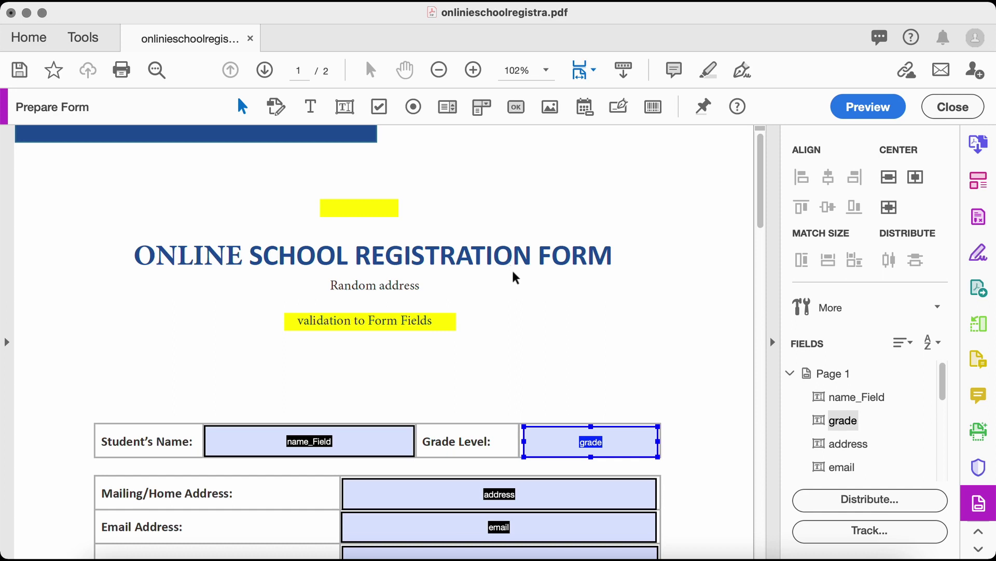
scroll(512, 270, "down", 4)
left_click(391, 439, "shift")
left_click(391, 435)
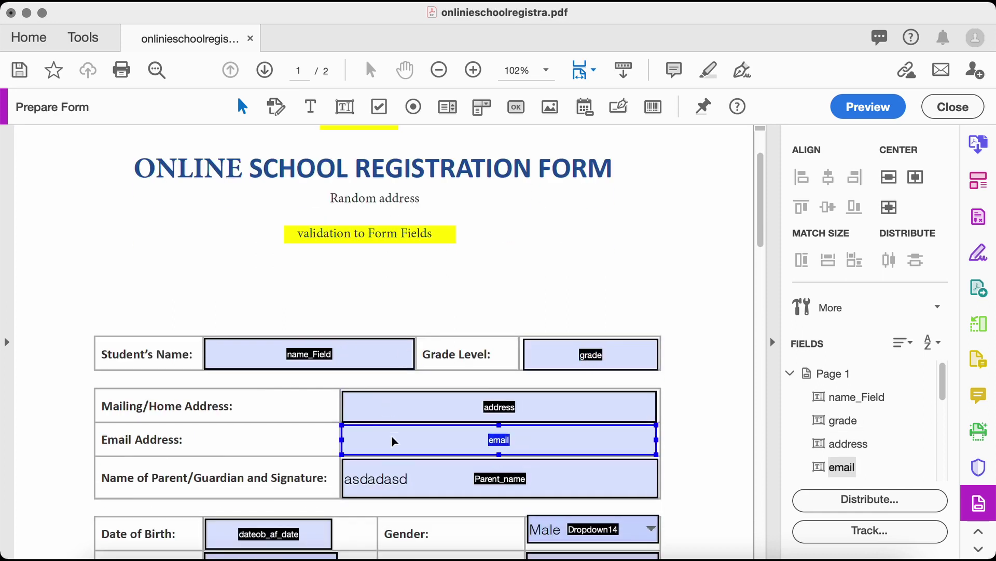
scroll(391, 434, "down", 8)
left_click(310, 368, "shift")
left_click(312, 390, "shift")
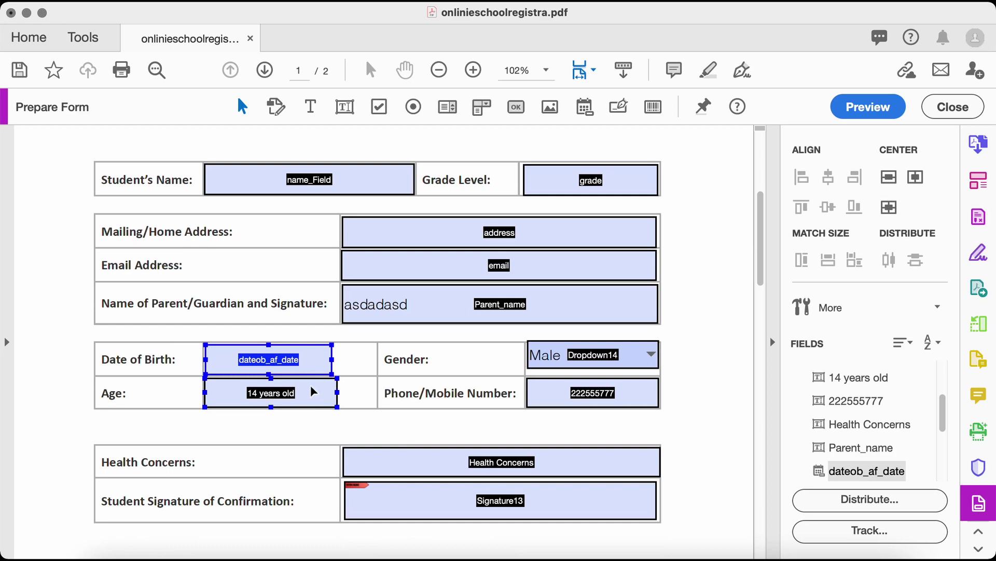
left_click(312, 396)
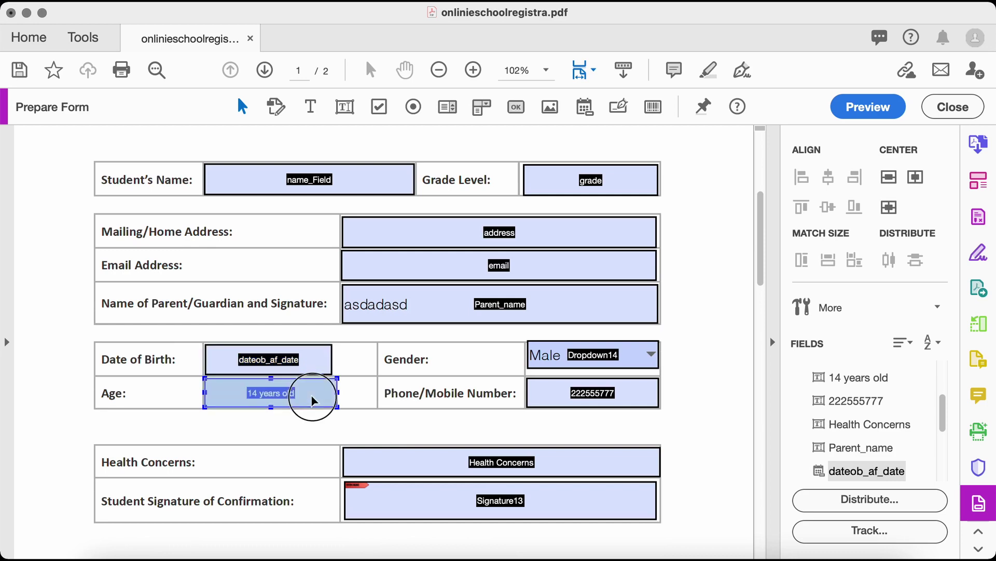
left_click(621, 403)
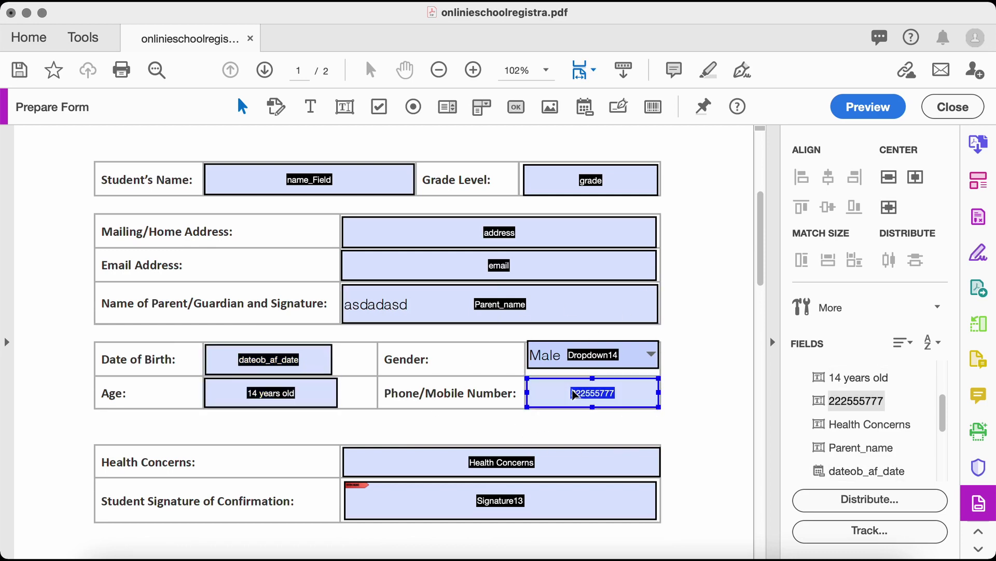
scroll(397, 425, "down", 3)
left_click(399, 432, "shift")
scroll(372, 392, "down", 2)
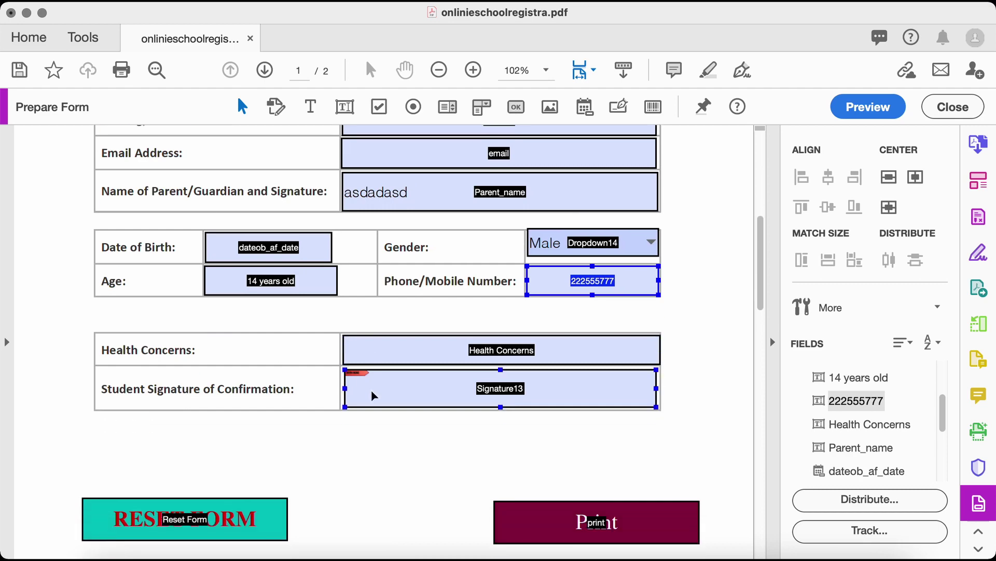
Check the Reset Form and Print buttons at the bottom of the form
key("Home")
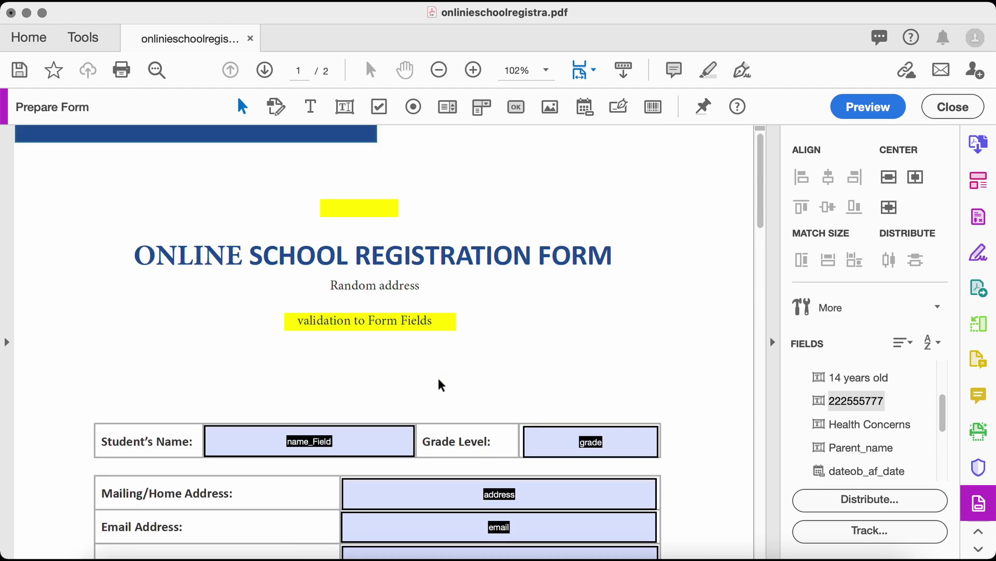
scroll(445, 305, "down", 13)
scroll(450, 304, "up", 13)
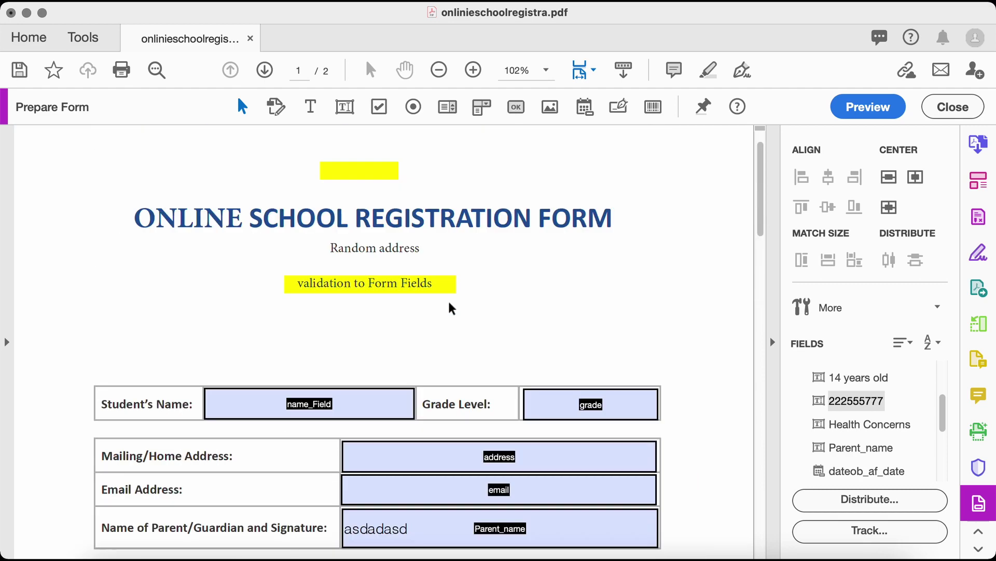
scroll(678, 352, "down", 5)
scroll(446, 368, "down", 12)
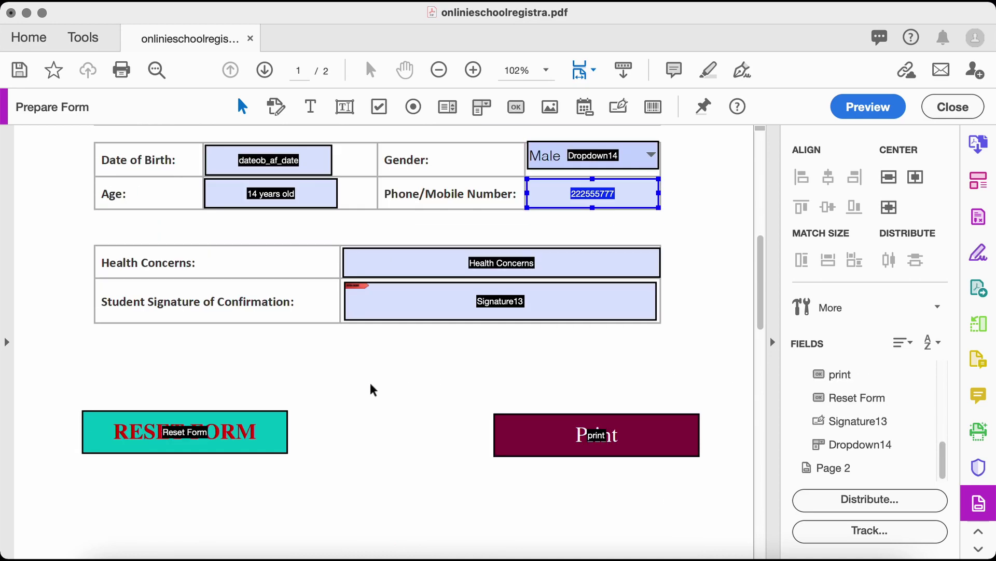
left_click(212, 415, "shift")
left_click(189, 436, "shift")
scroll(202, 435, "up", 3)
scroll(244, 418, "up", 4)
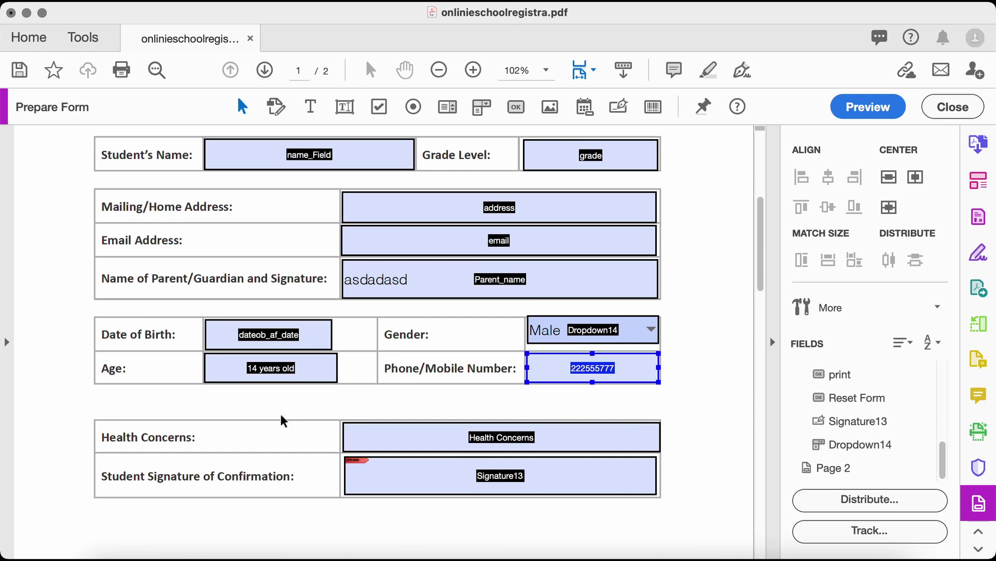
scroll(500, 263, "up", 7)
scroll(489, 352, "down", 14)
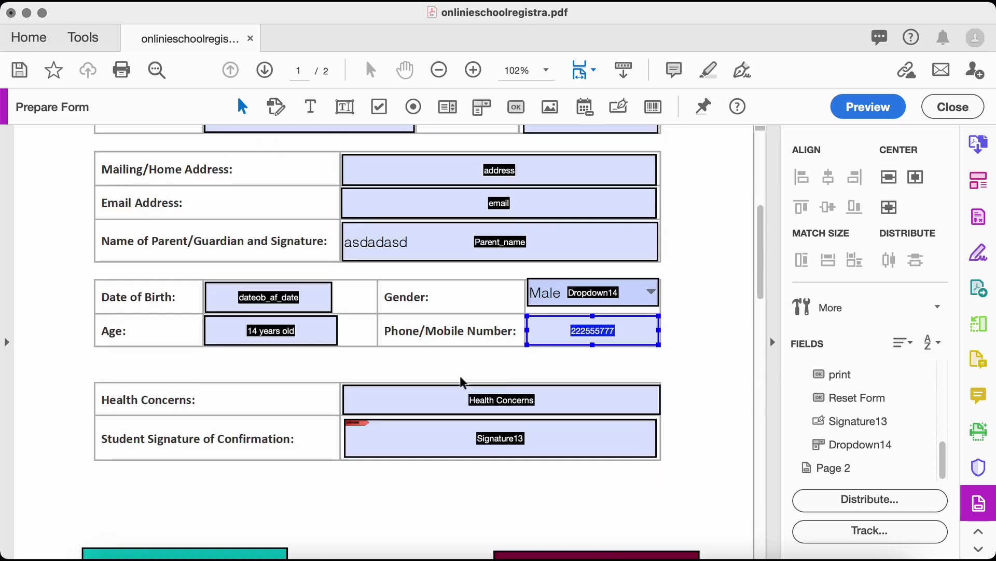
left_click(604, 438, "shift")
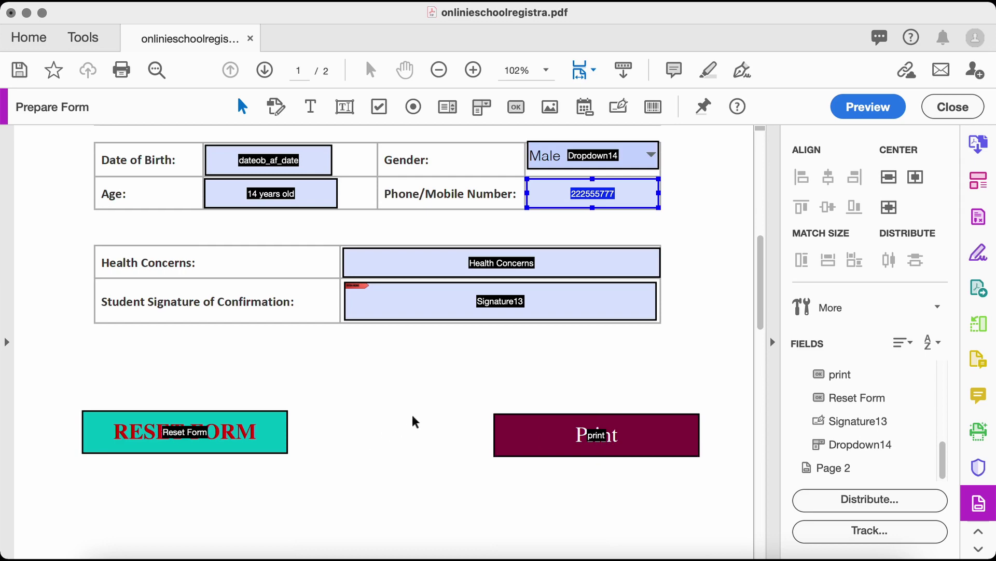
Select the Student's Name field, then the Grade Level field
scroll(415, 421, "up", 6)
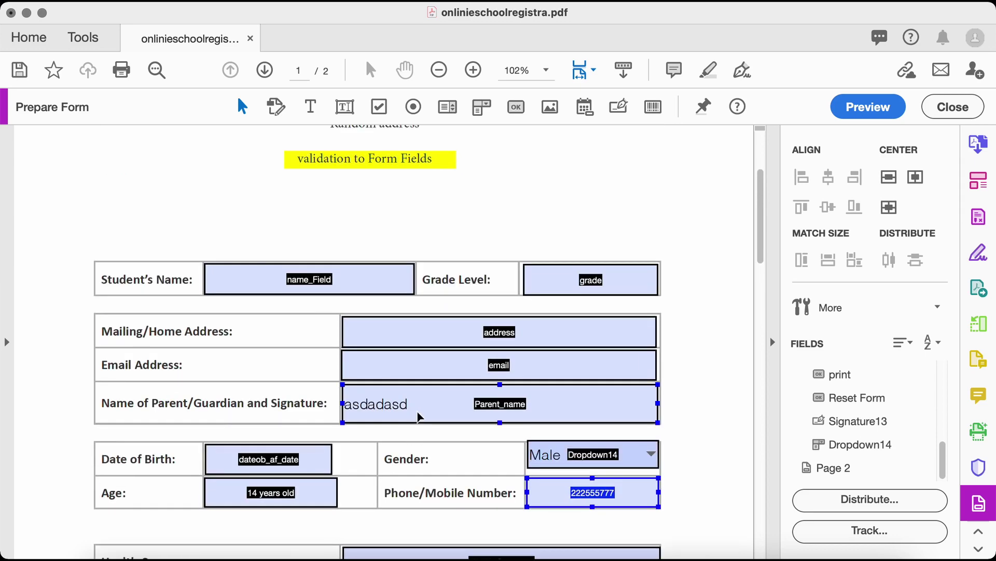
scroll(417, 415, "down", 3)
left_click(331, 179)
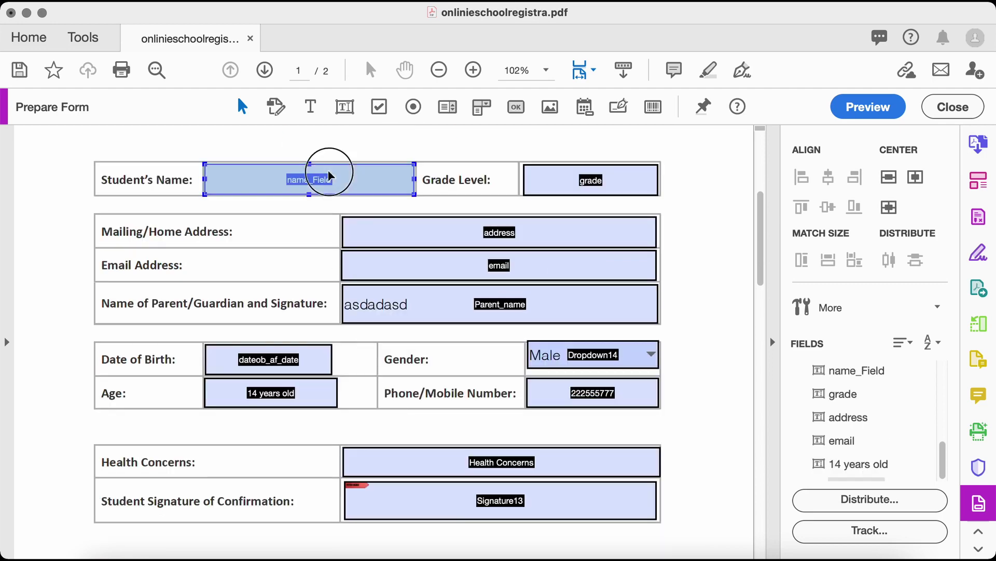
scroll(413, 229, "up", 5)
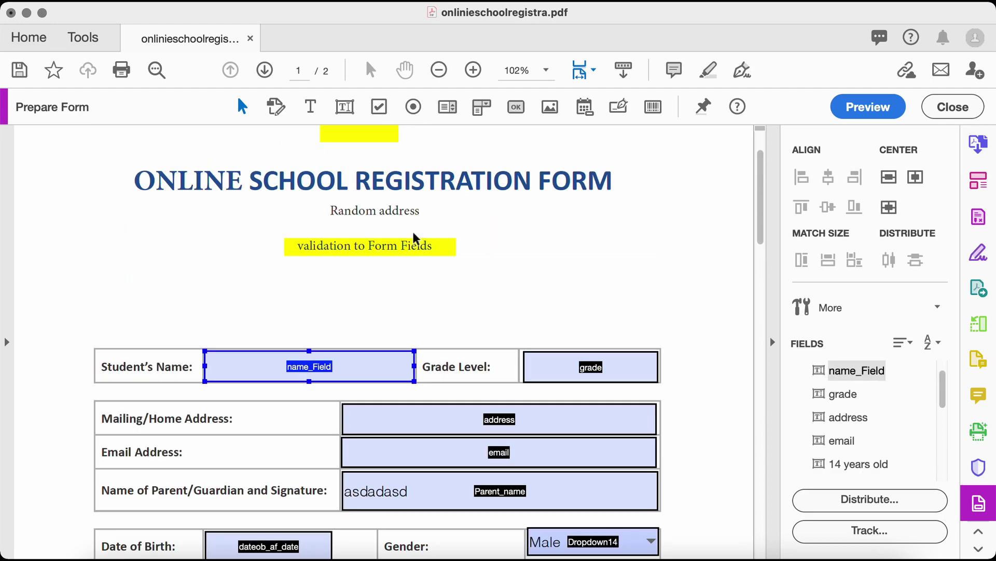
scroll(440, 315, "down", 1)
left_click(569, 323)
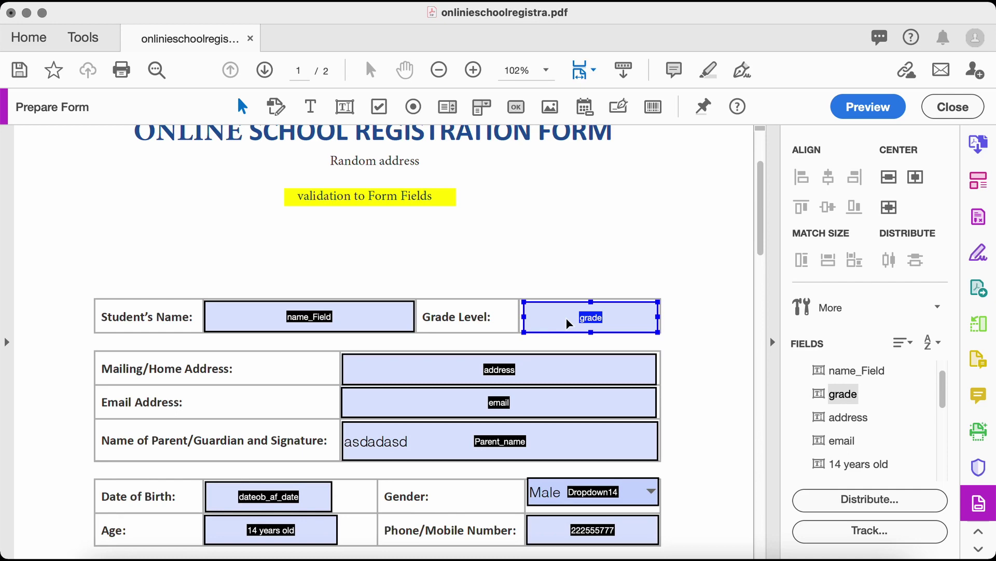
Format the grade field as a Number with the 1,234.56 separator style
right_click(586, 325)
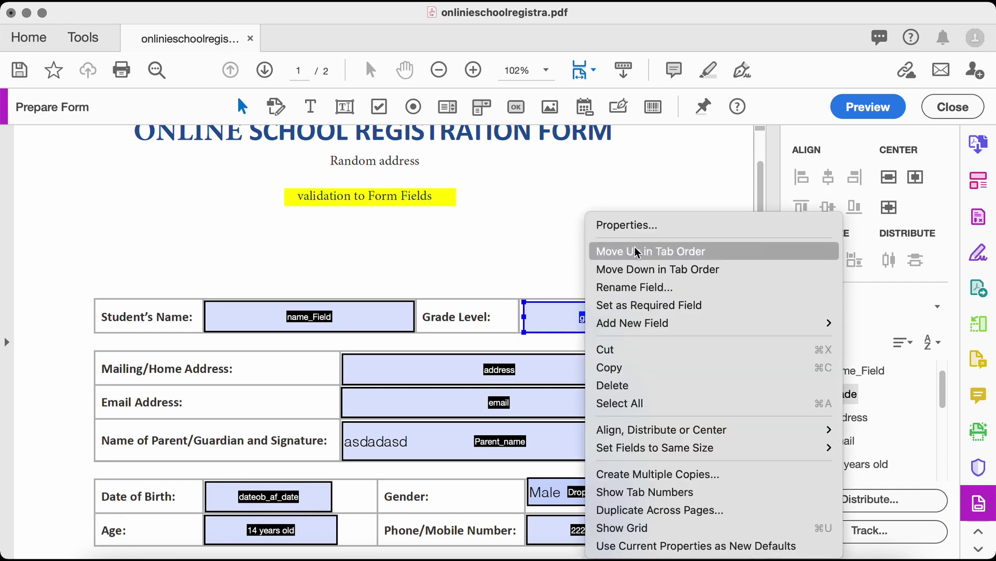
left_click(641, 228)
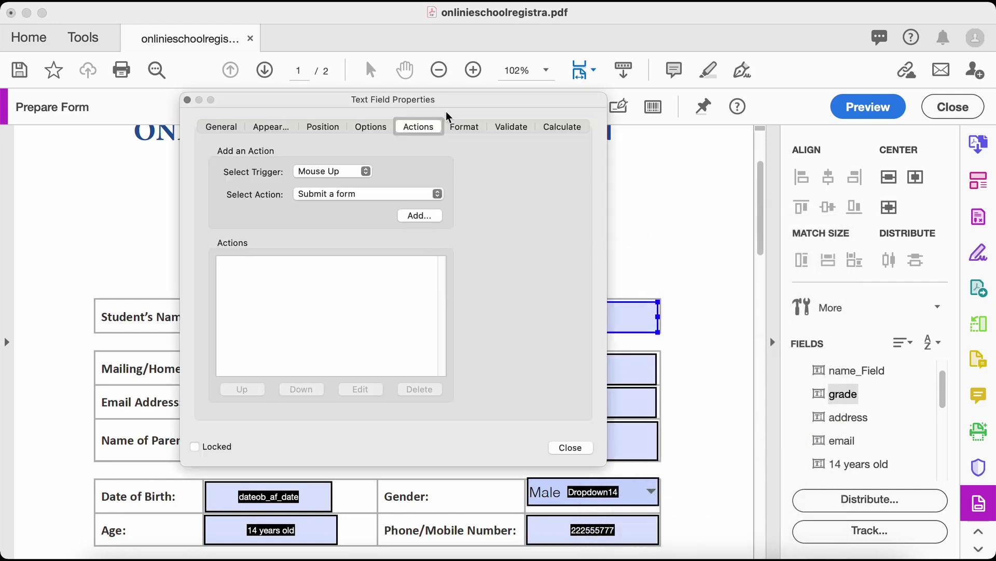
left_click(508, 127)
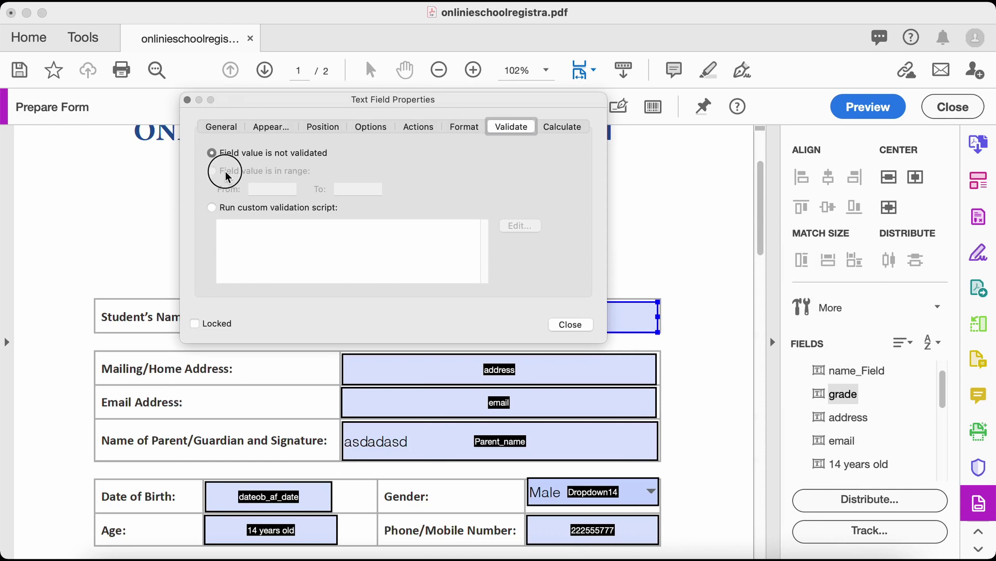
left_click(460, 129)
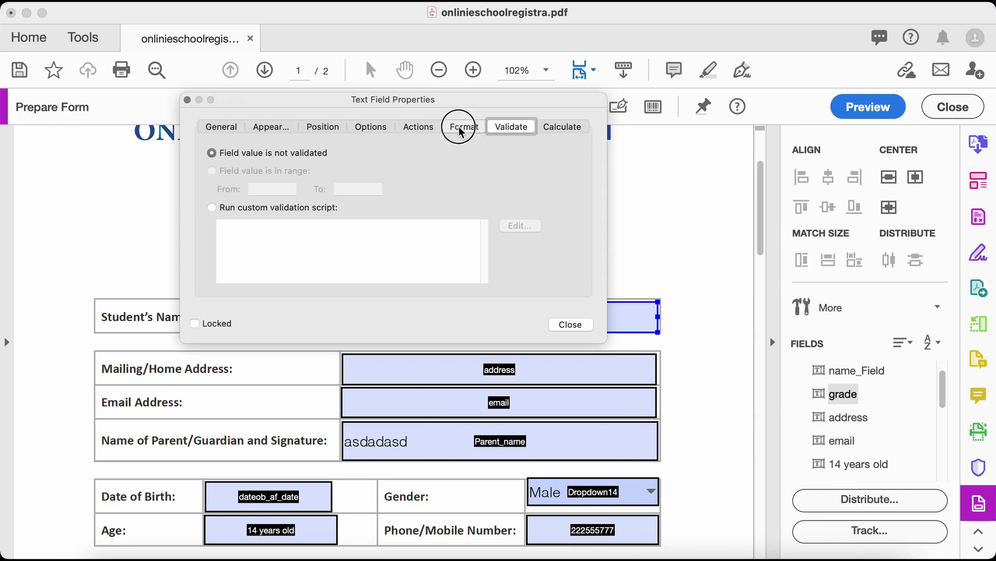
left_click(371, 153)
left_click(369, 173)
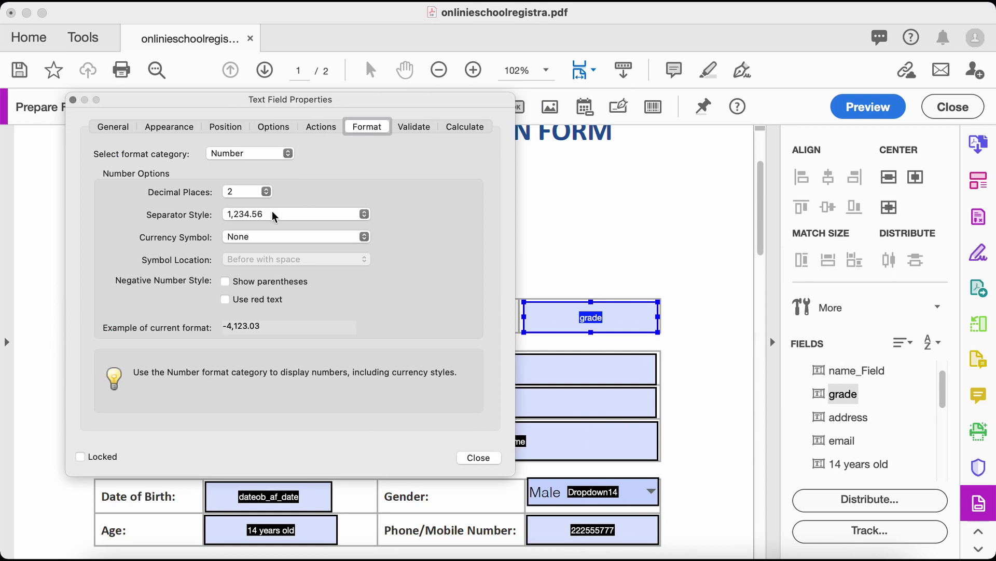
left_click(273, 213)
left_click(273, 213)
Validate the grade field to the range 1 to 10 and close its properties
left_click(424, 130)
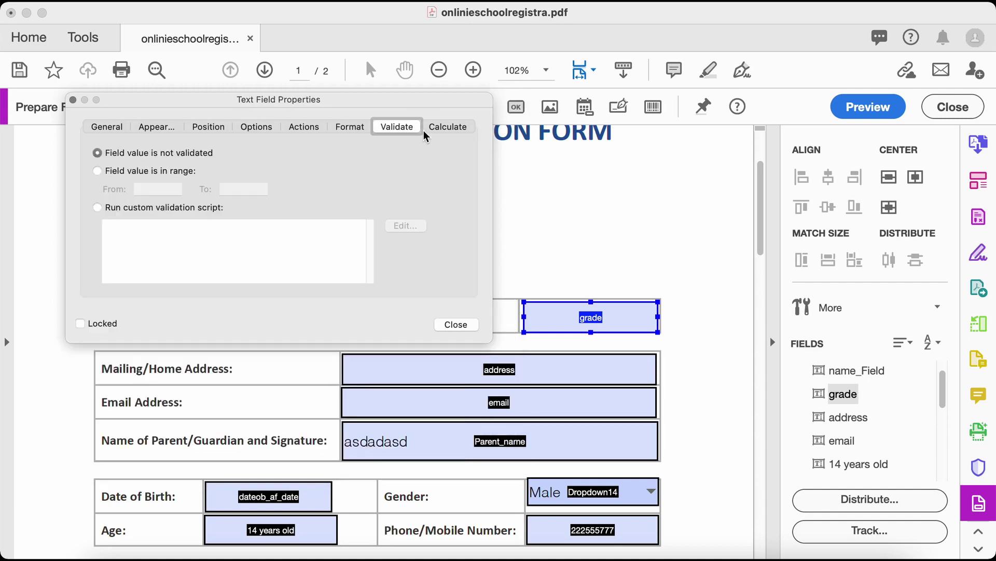
left_click(98, 170)
left_click(153, 189)
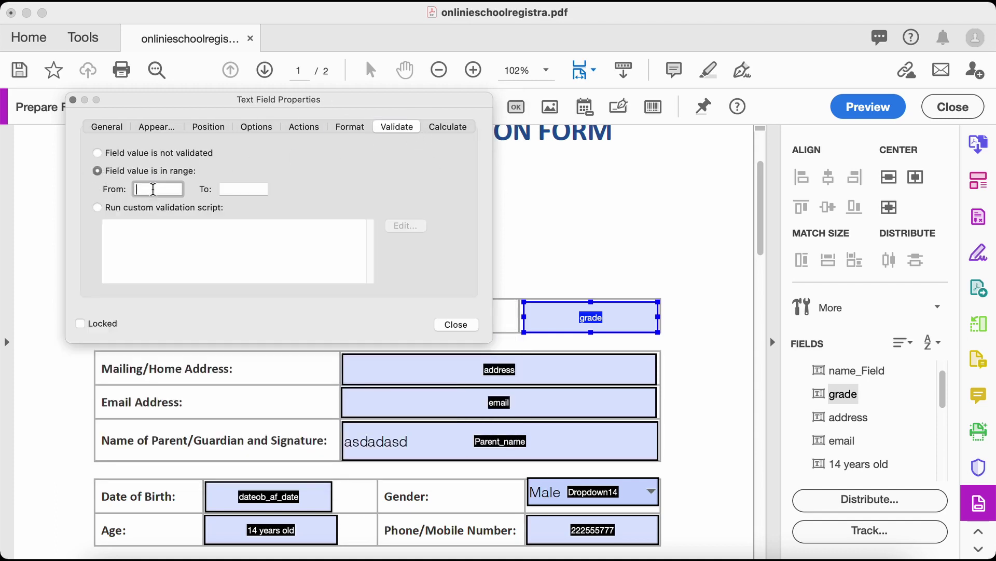
type("1")
left_click(229, 191)
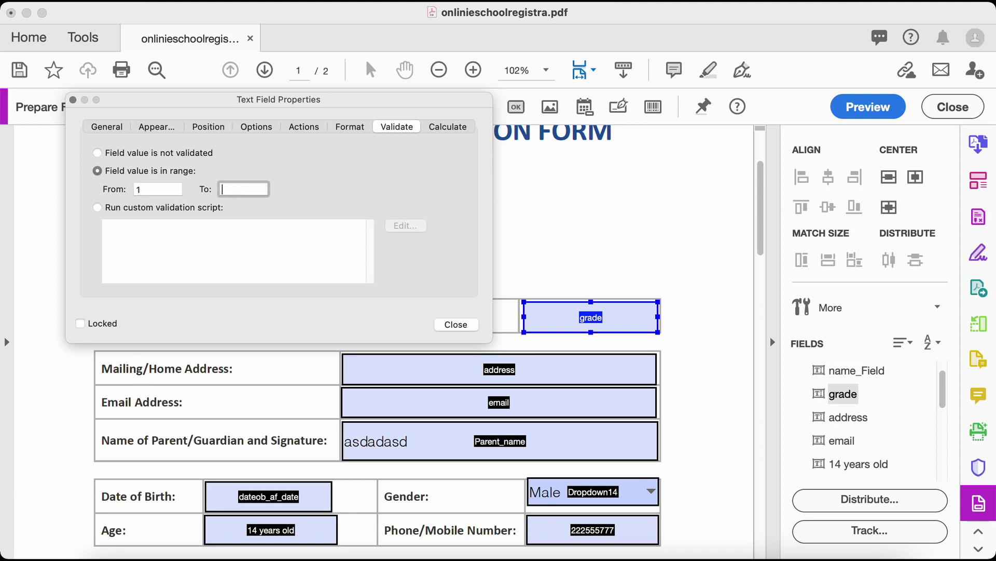
type("10")
left_click(457, 326)
scroll(621, 244, "down", 3)
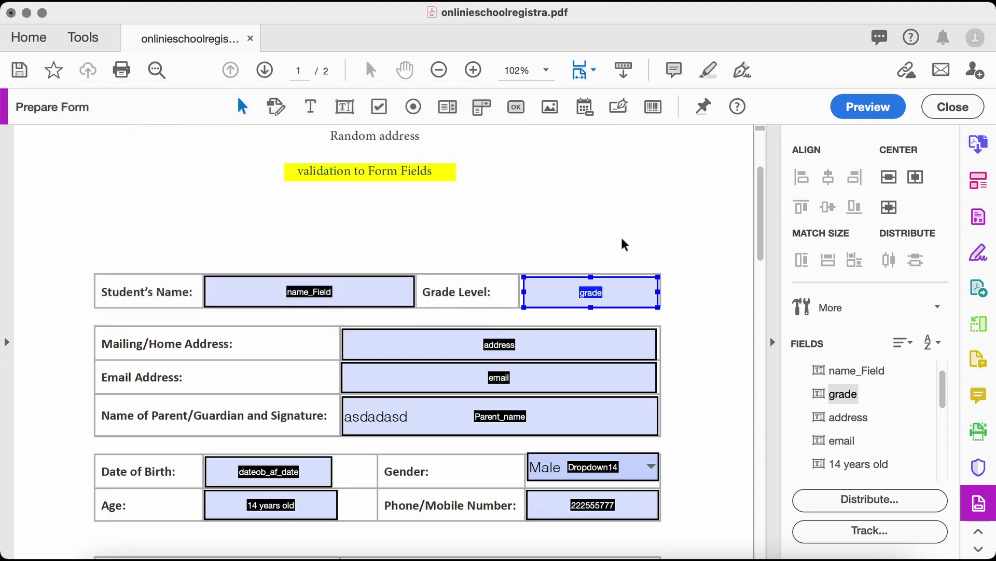
Select only the email field on the form
left_click(599, 270)
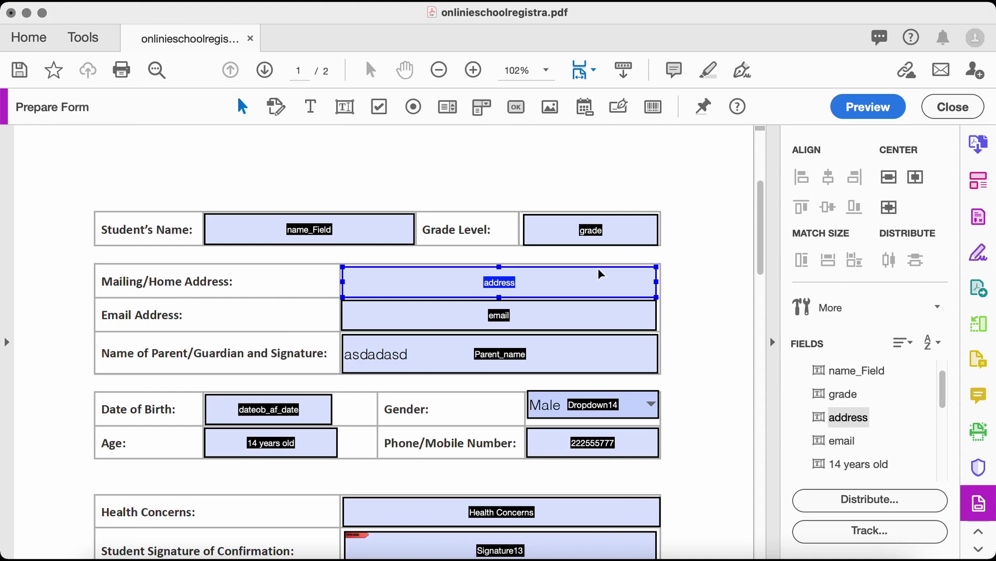
left_click(593, 324, "shift")
scroll(600, 251, "up", 5)
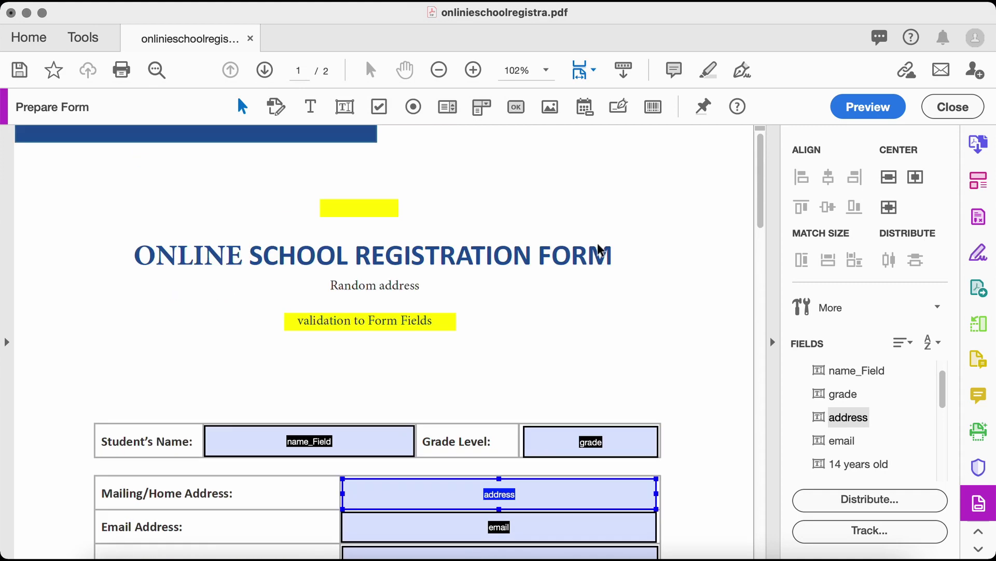
scroll(599, 247, "down", 5)
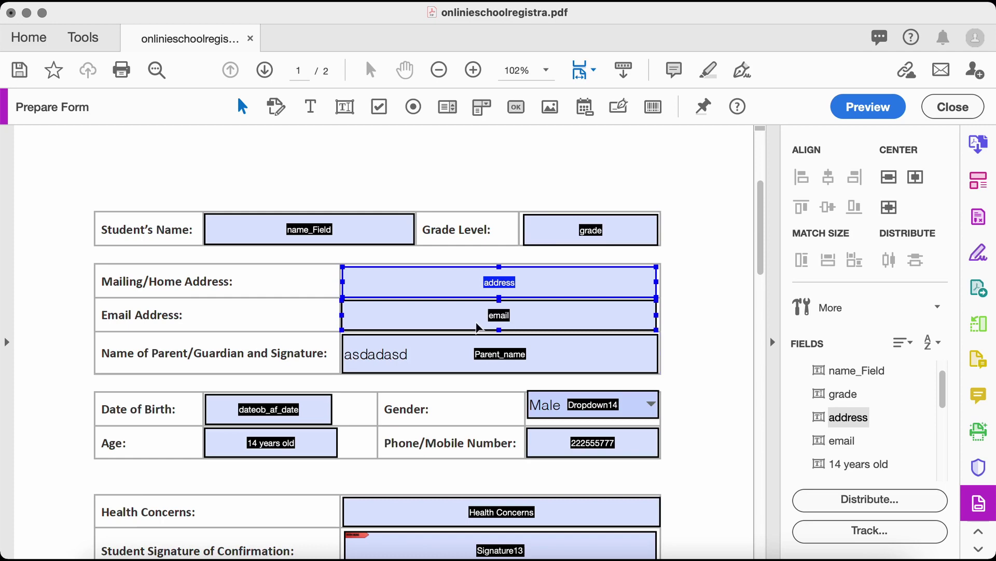
left_click(409, 315)
scroll(288, 160, "up", 5)
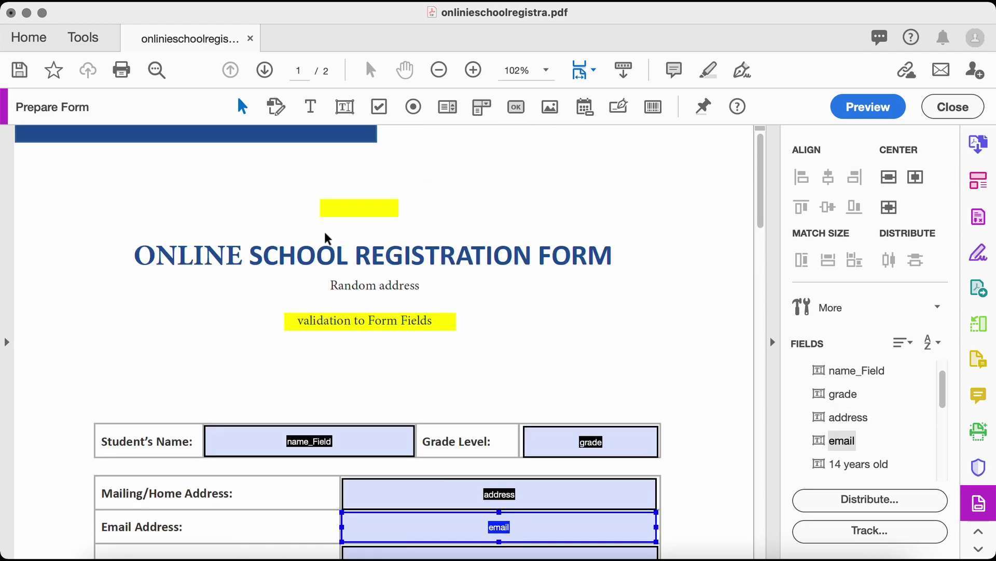
scroll(325, 233, "down", 7)
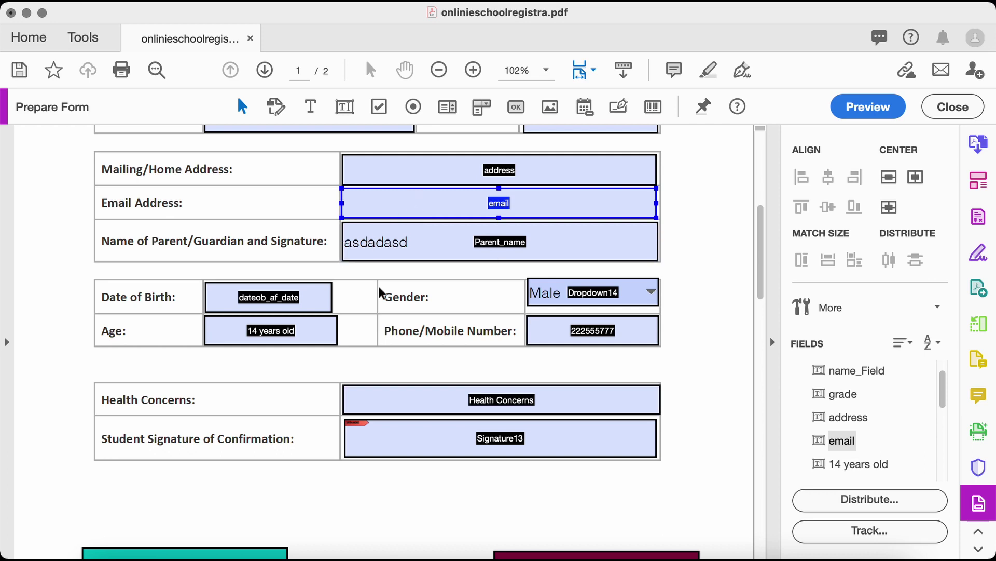
scroll(381, 288, "up", 1)
Set email validation to a custom script, open its editor, and launch Visual Studio Code
right_click(477, 242)
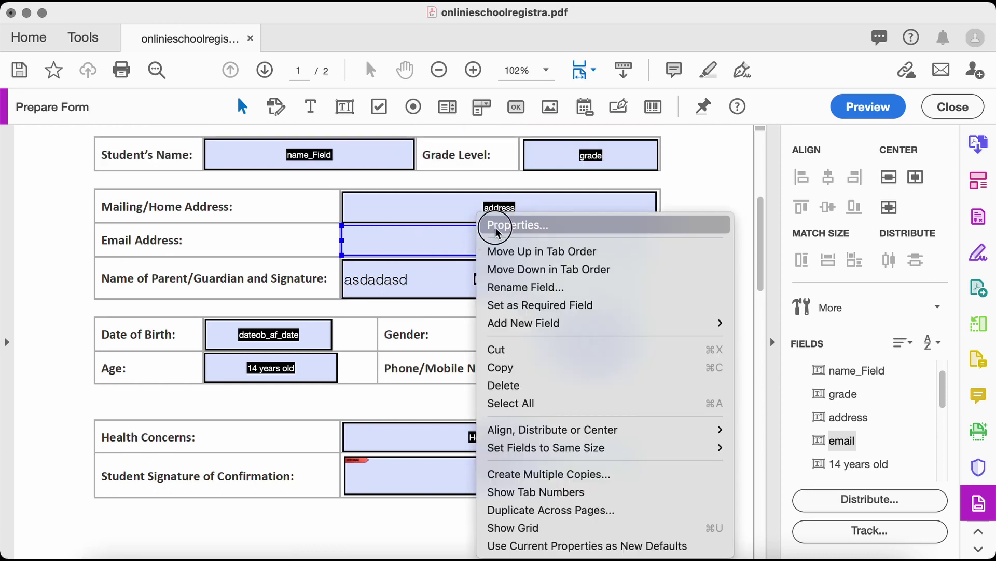
left_click(496, 226)
left_click_drag(202, 280, 405, 186)
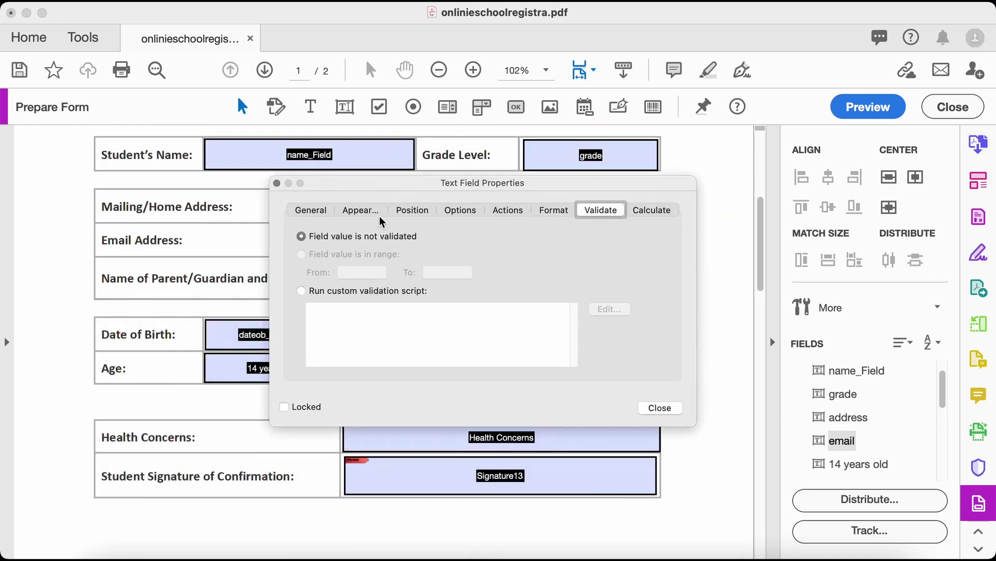
left_click(301, 290)
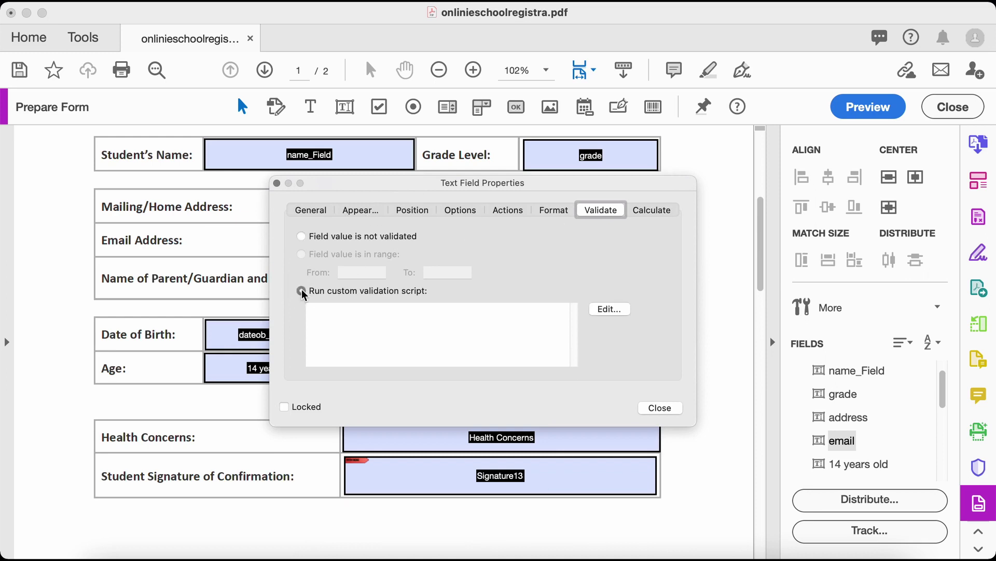
left_click(608, 309)
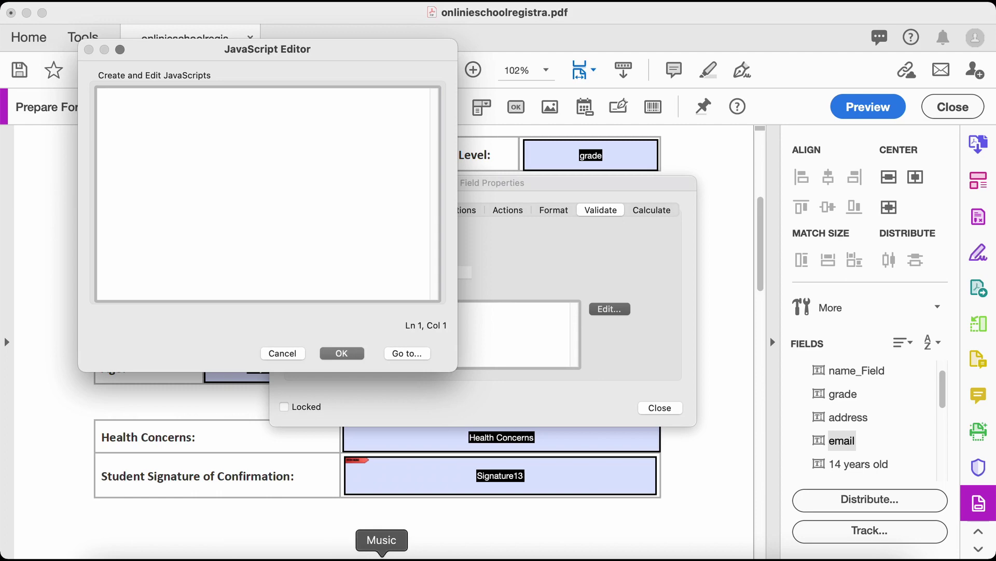
right_click(289, 554)
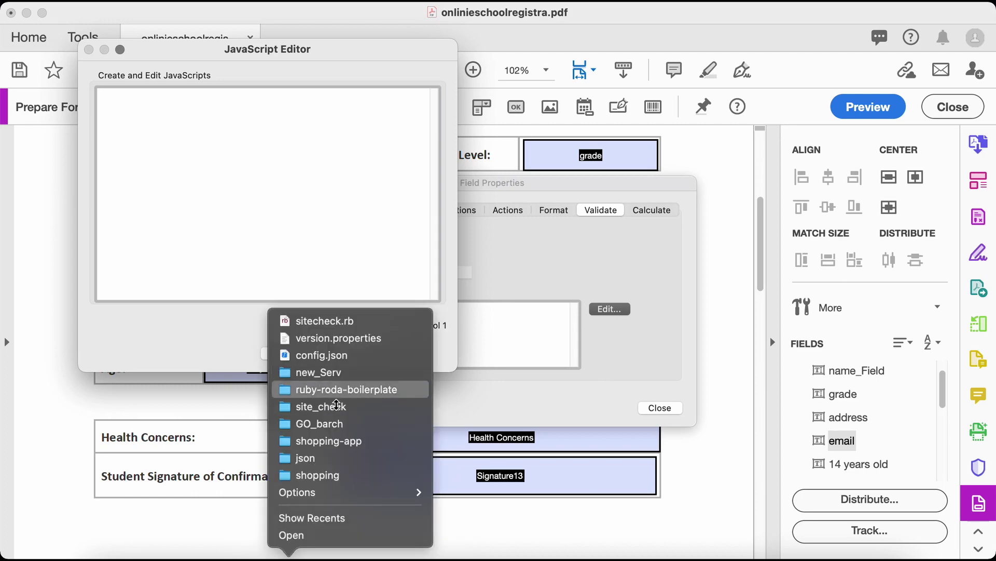
left_click(291, 535)
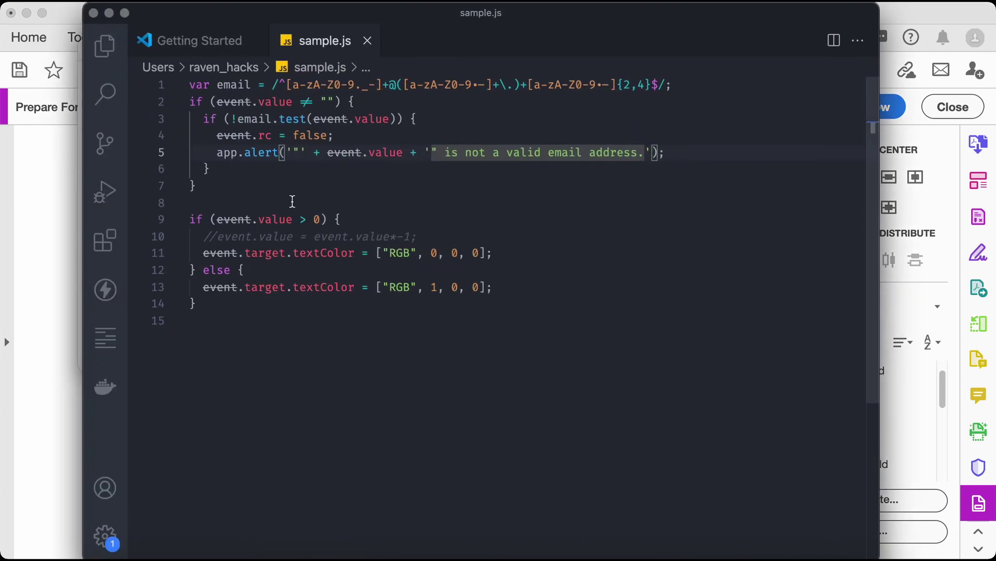
Review the email regex and the event value test on lines 1–3 of sample.js
left_click(249, 180)
left_click_drag(245, 176, 155, 67)
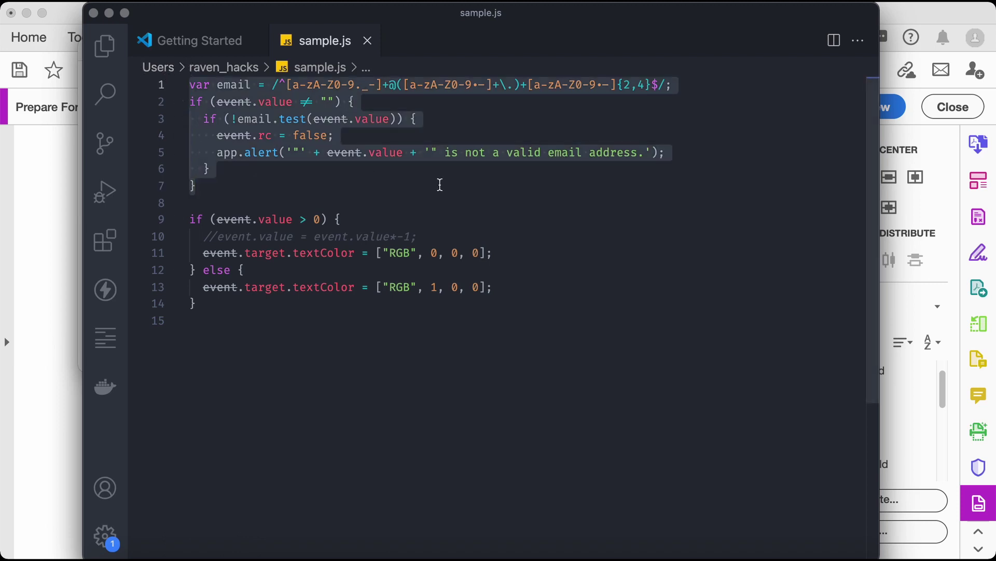
left_click(352, 170)
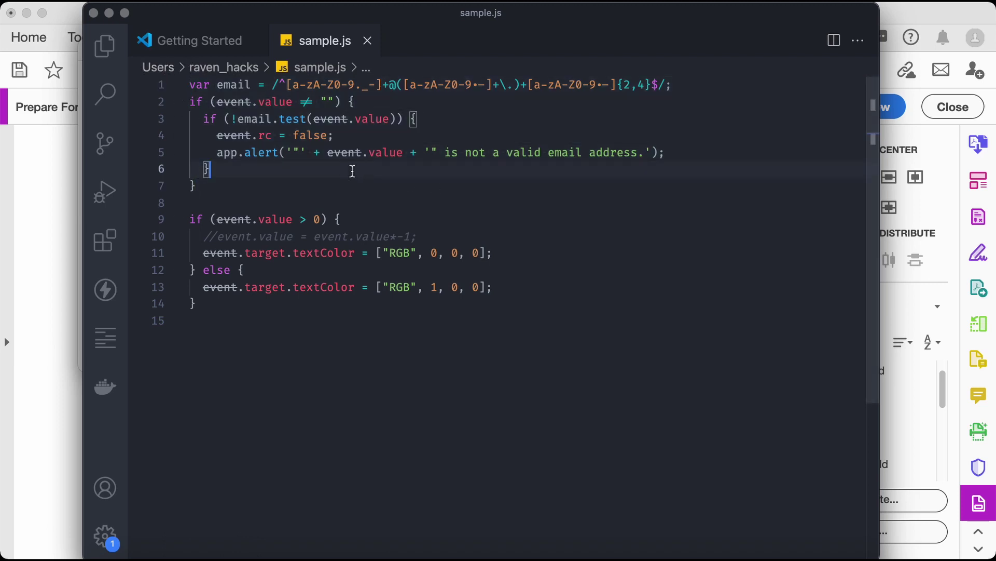
left_click(237, 84)
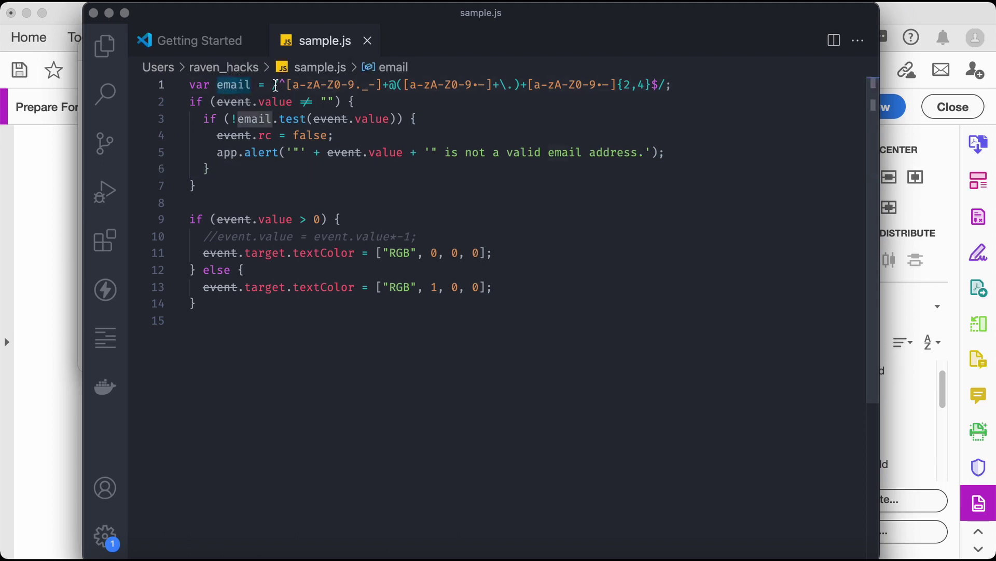
left_click_drag(274, 85, 689, 83)
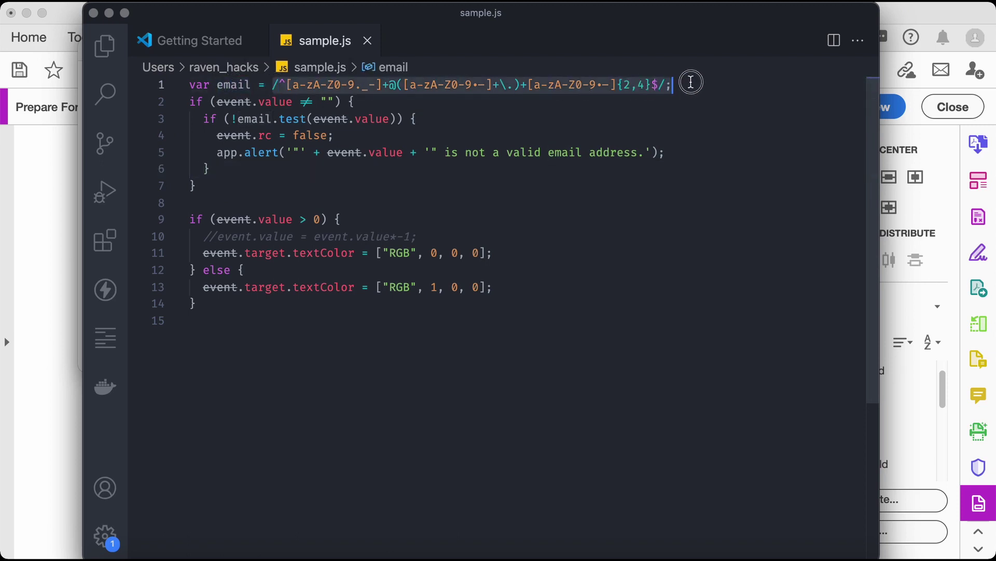
left_click(245, 84)
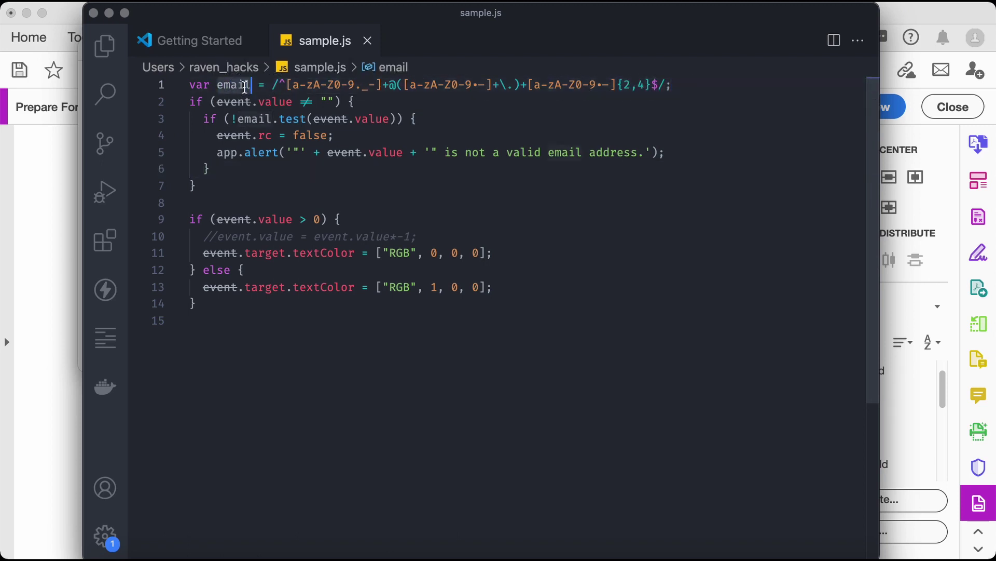
left_click(204, 106)
left_click_drag(222, 183, 177, 105)
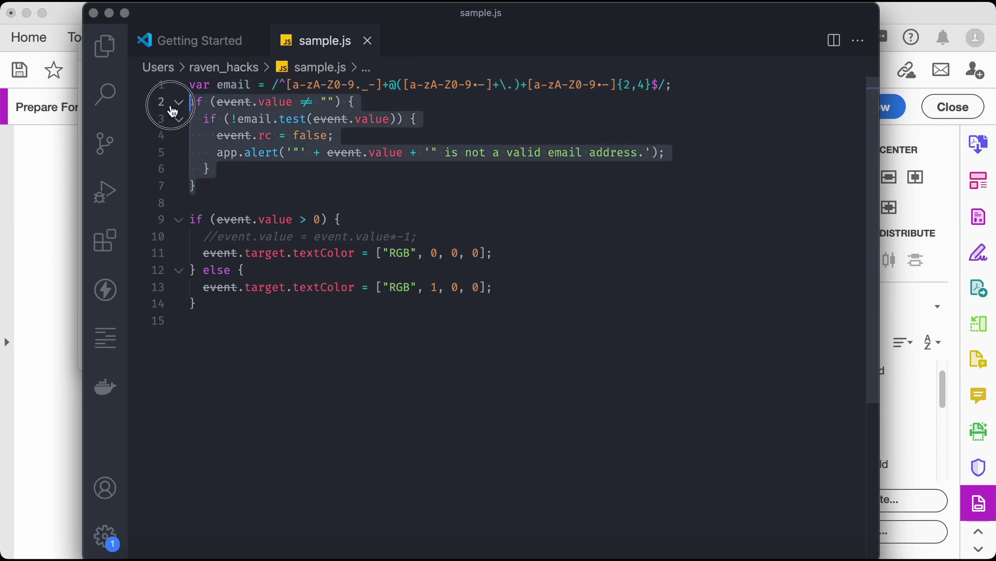
left_click(239, 110)
left_click(212, 101)
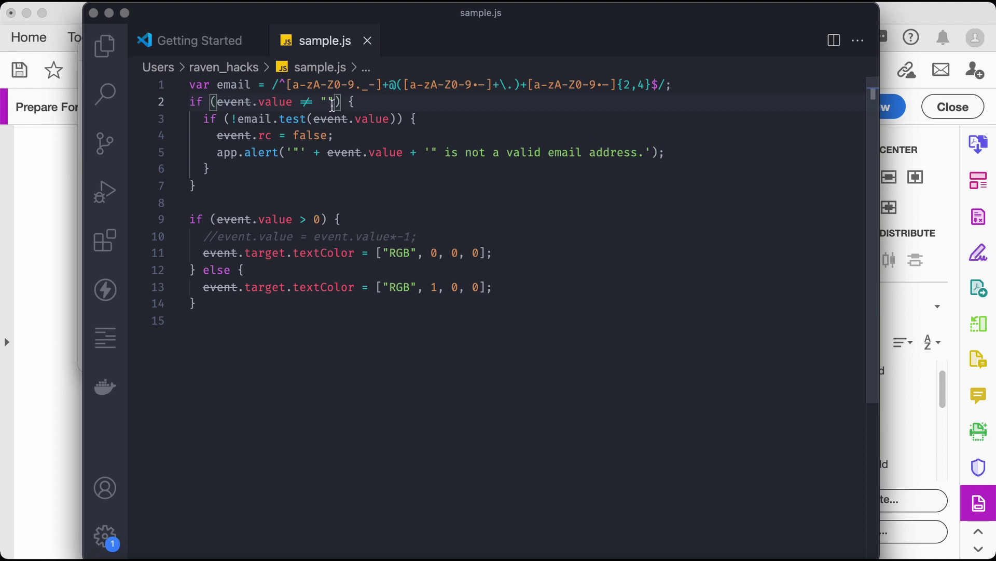
left_click(282, 119)
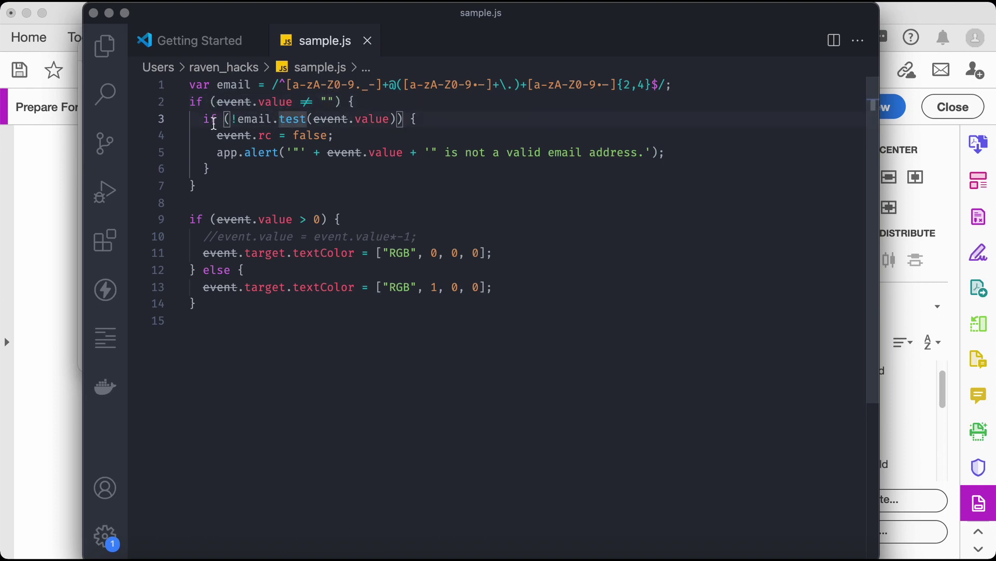
double_click(239, 86)
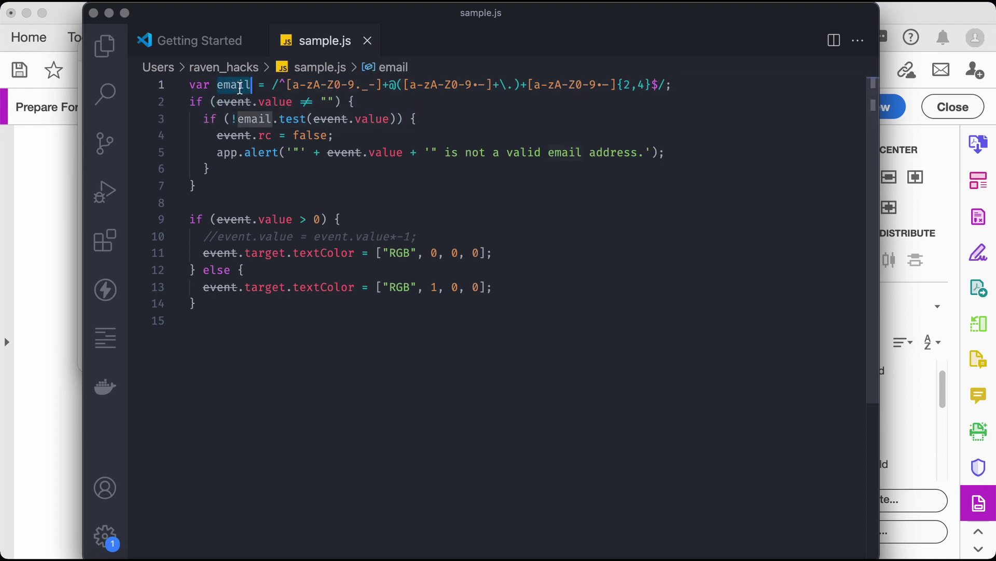
left_click(284, 119)
left_click(320, 119)
left_click(371, 119)
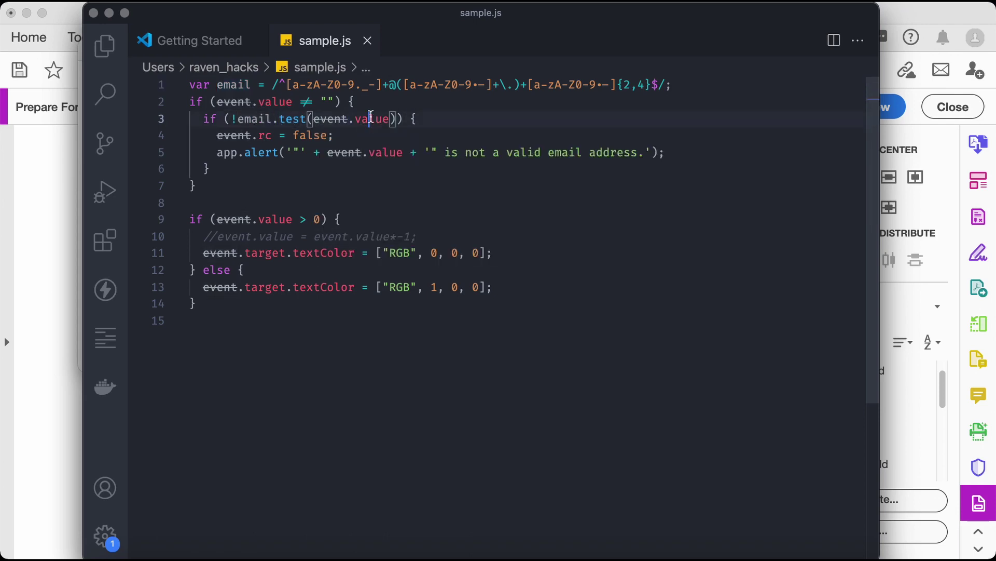
Review the rejection and alert lines, then select the whole validation block, lines 1–7
left_click_drag(344, 17, 314, 54)
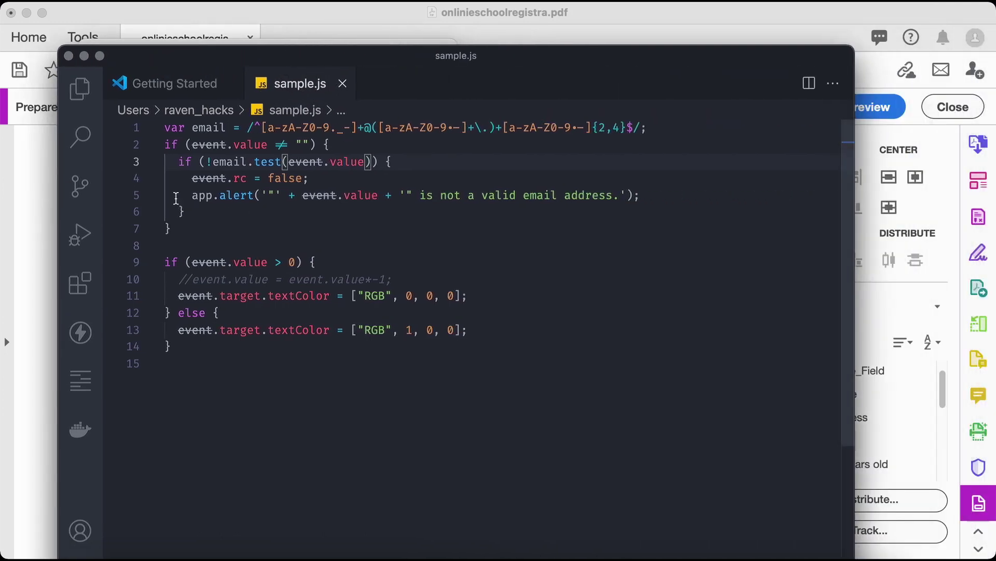
left_click(208, 178)
double_click(288, 178)
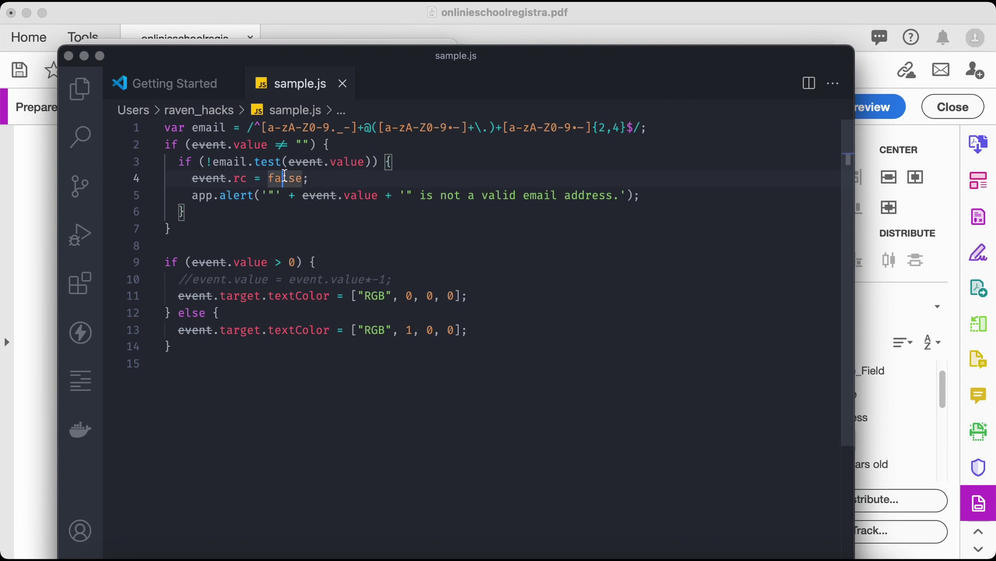
left_click(213, 195)
left_click_drag(191, 197, 659, 195)
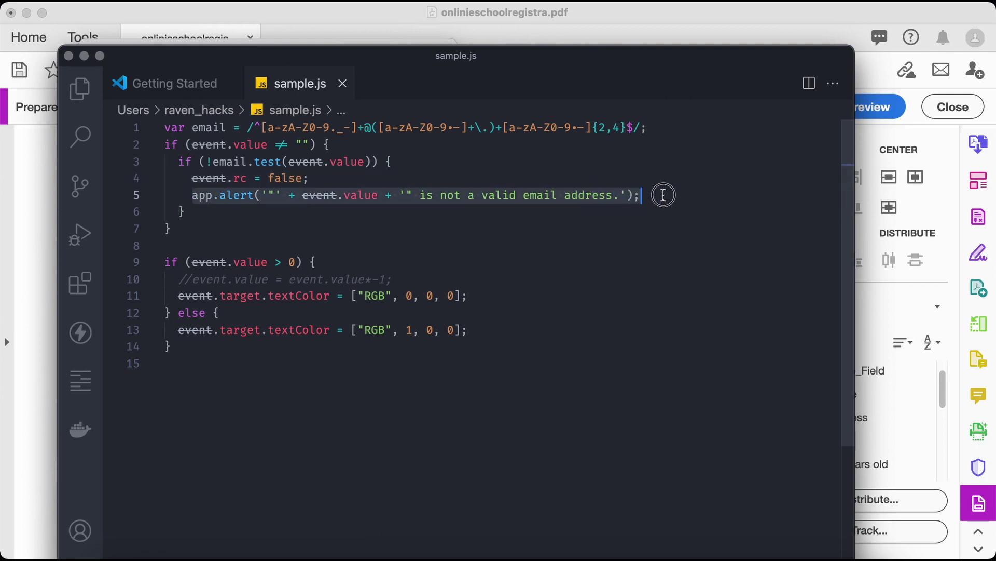
left_click(695, 194)
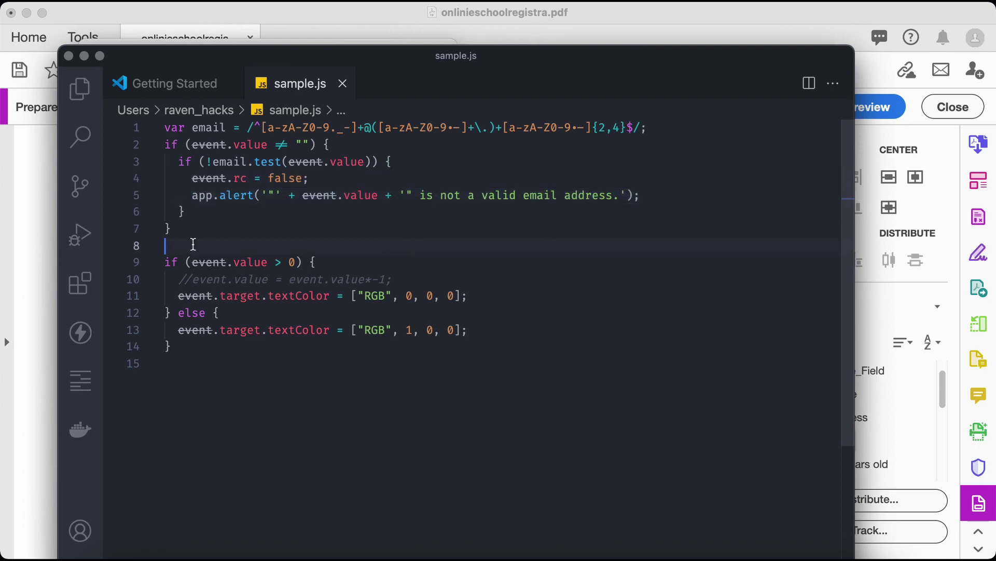
left_click_drag(193, 245, 138, 120)
key("super+c")
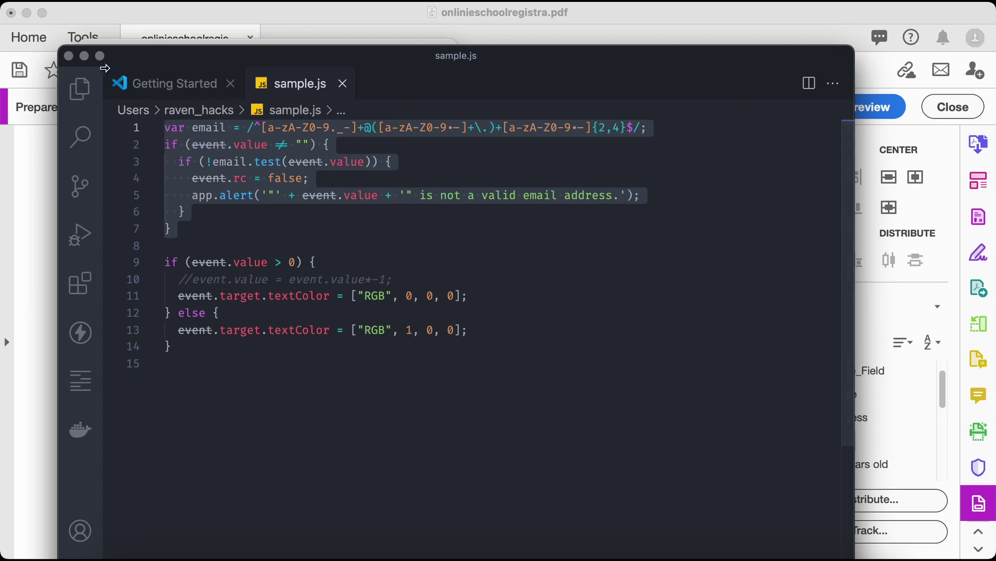
Paste the email-validation script into the JavaScript Editor, accept it, and close the properties
left_click(84, 55)
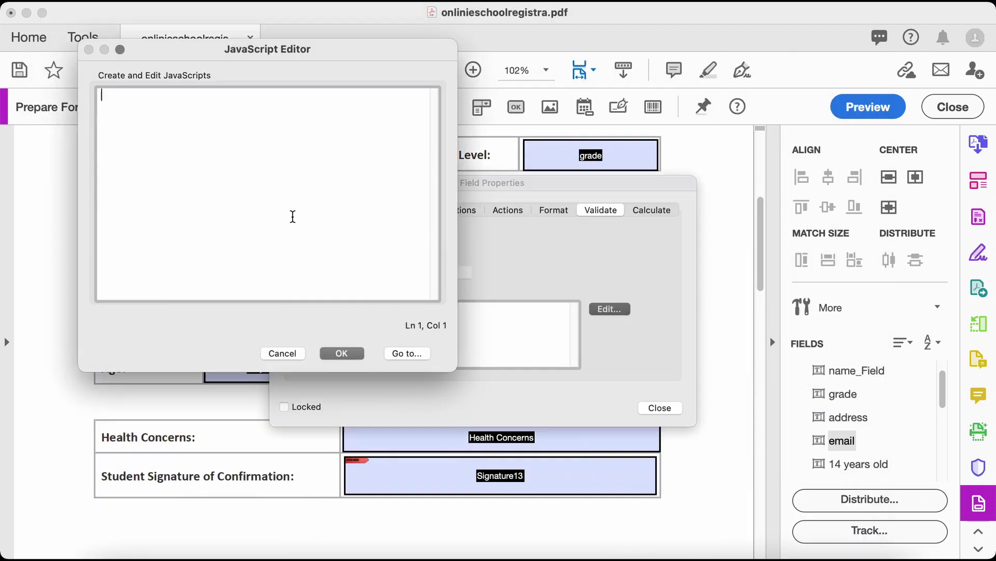
key("super+v")
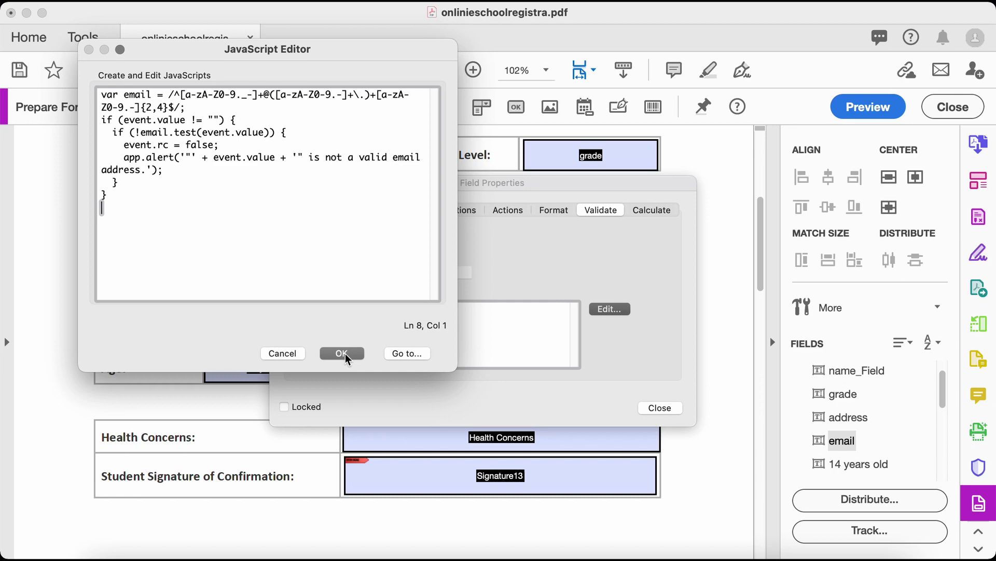
left_click(344, 354)
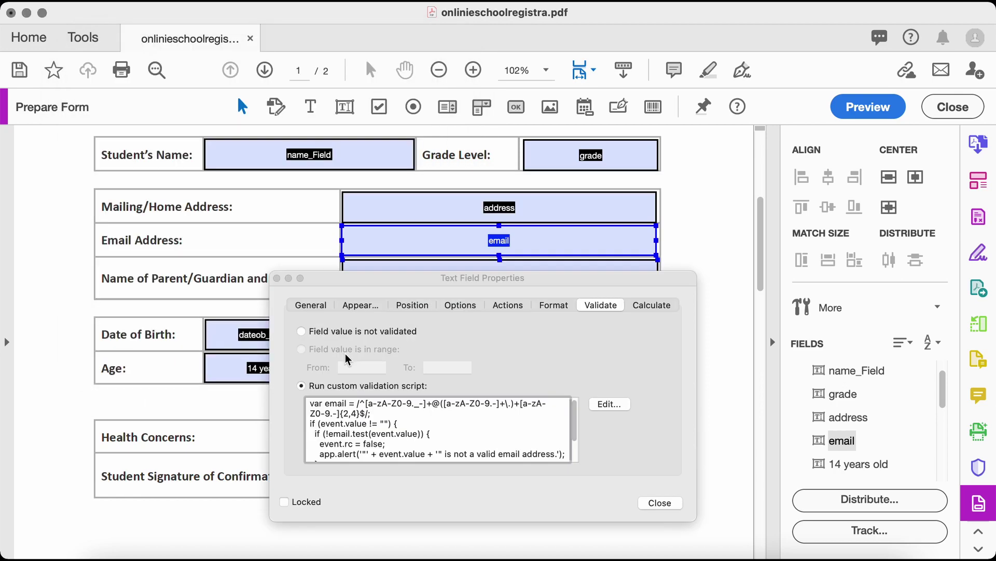
left_click(667, 503)
Select the Parent_name field, then the Date of Birth field
left_click(563, 278)
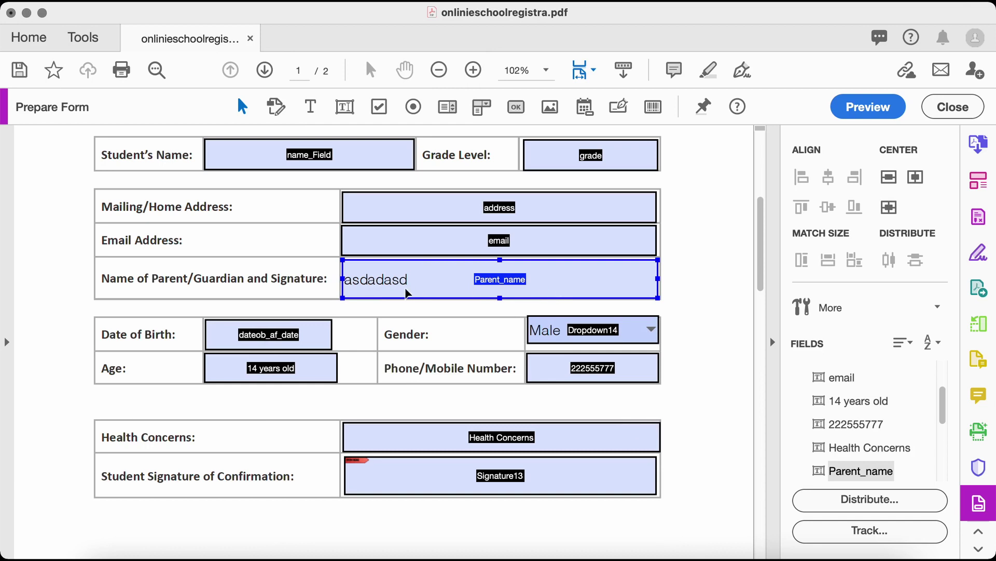
left_click(613, 335, "shift")
left_click(541, 297)
left_click(311, 343)
Give the Date of Birth field the d-mmm-yyyy format (e.g. 10-Jul-2021), then select Age
right_click(310, 343)
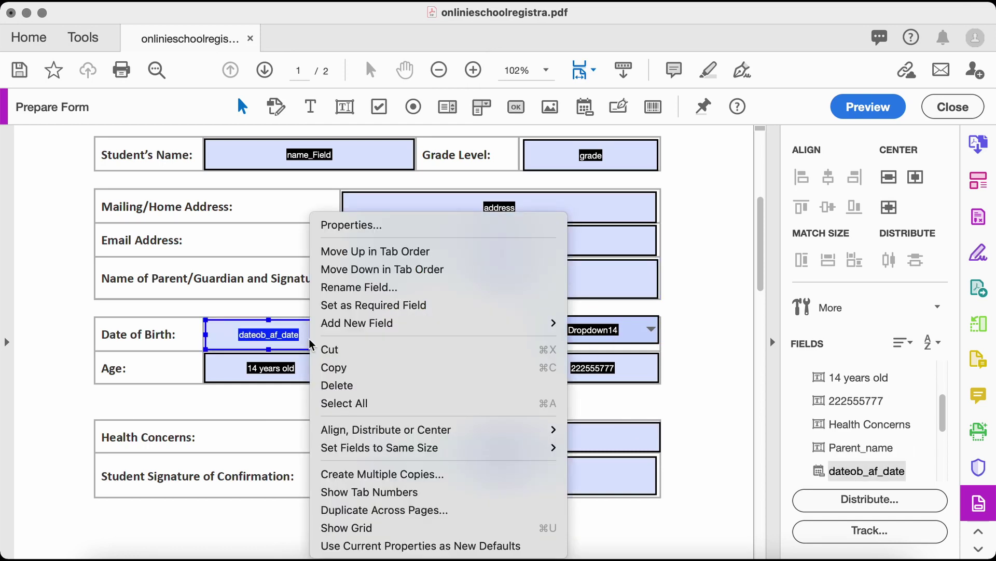
left_click(345, 224)
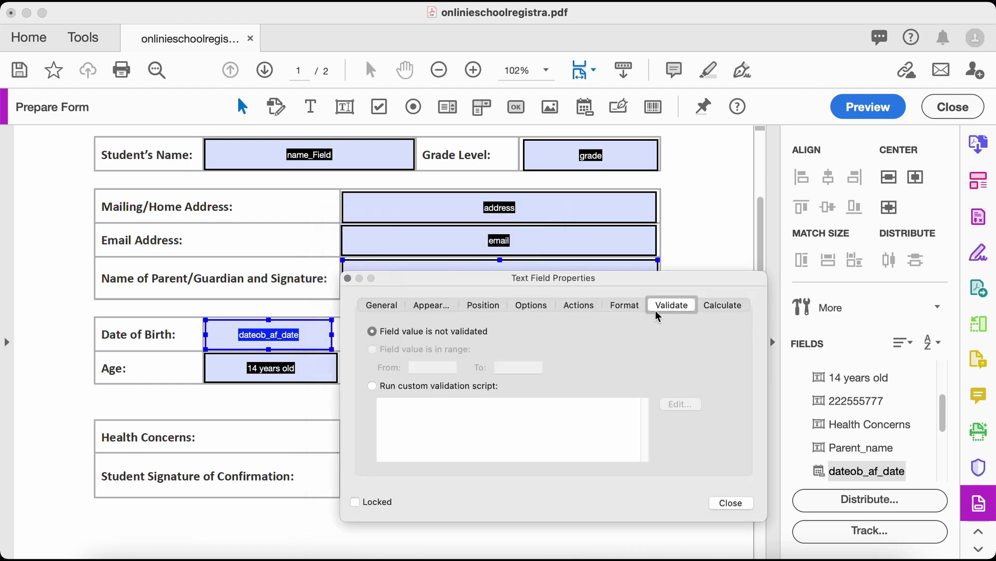
left_click(613, 305)
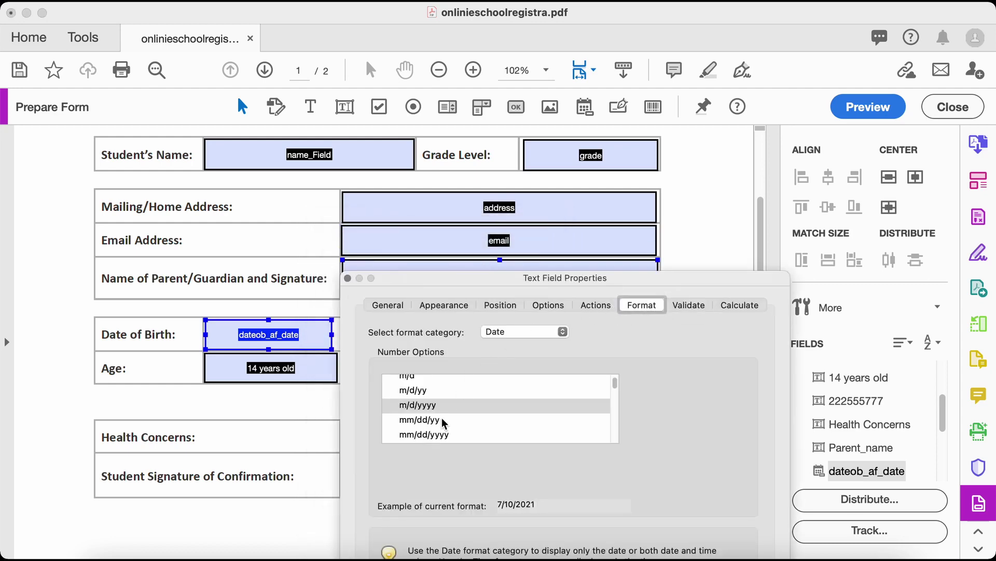
scroll(478, 418, "down", 1)
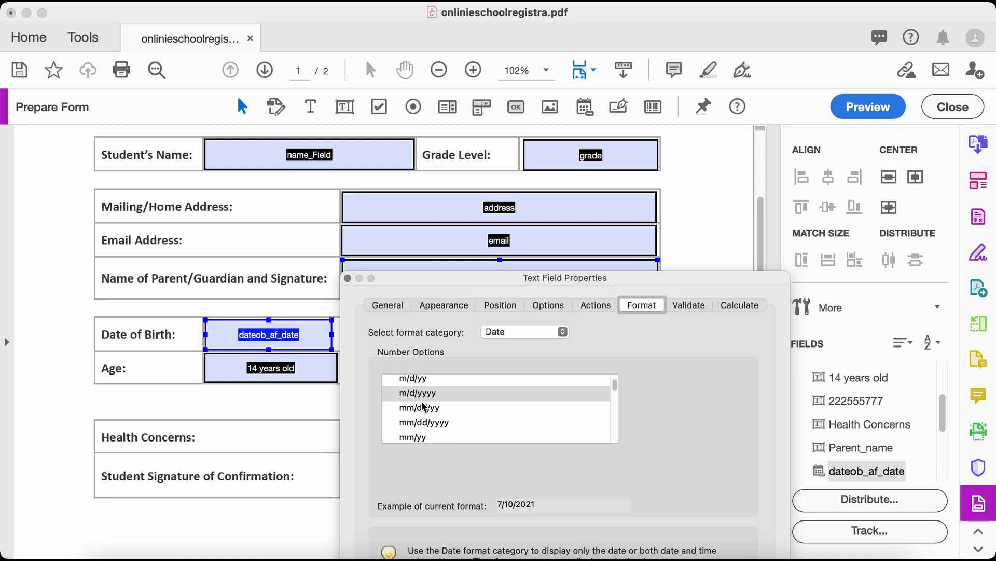
scroll(433, 415, "down", 3)
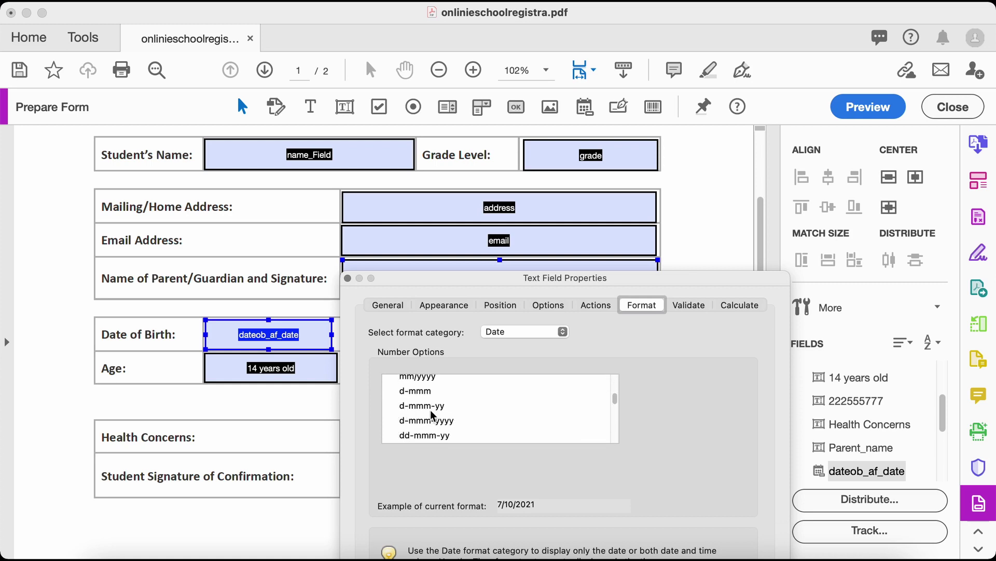
scroll(433, 415, "down", 2)
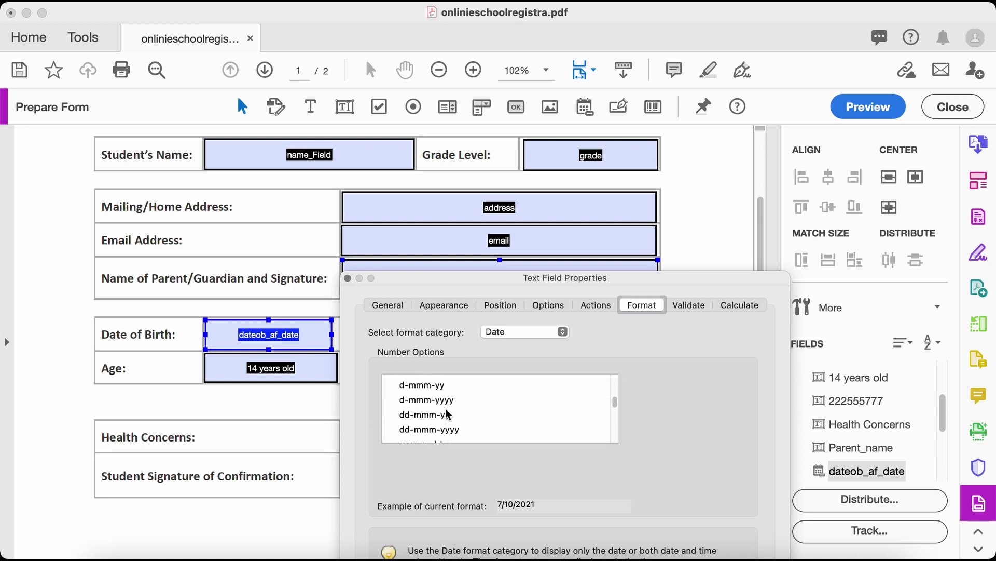
left_click(446, 401)
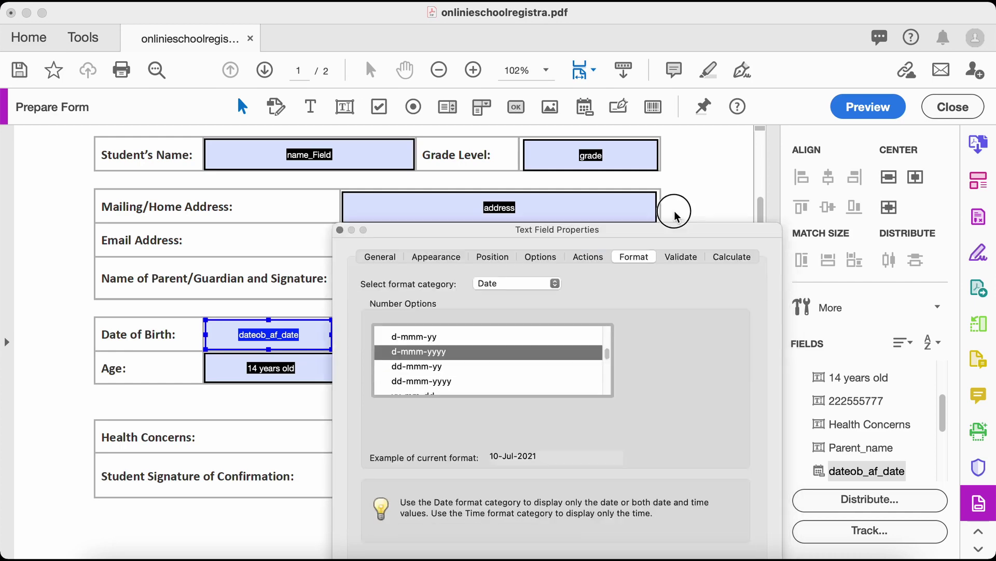
left_click(716, 482)
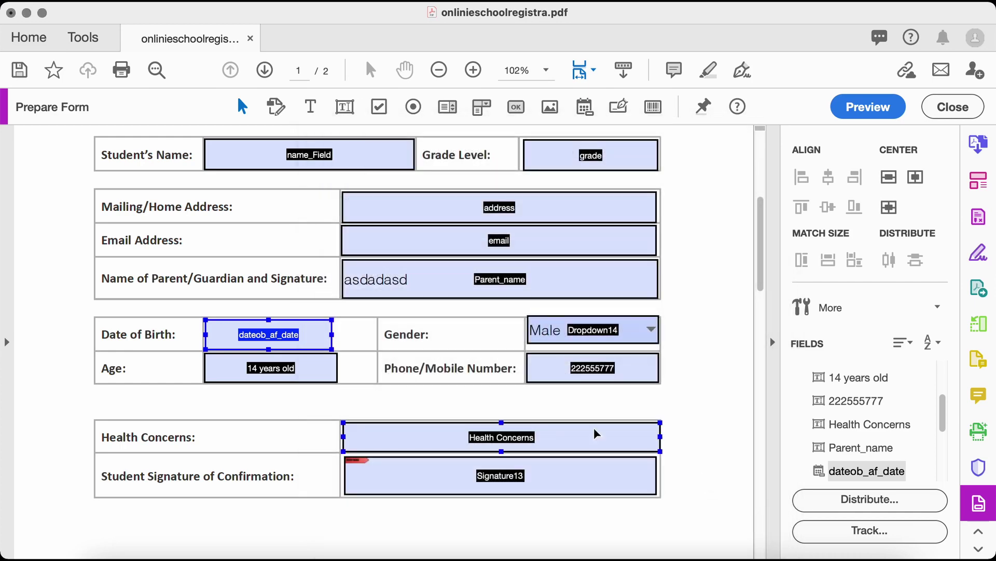
left_click(302, 374)
scroll(400, 382, "up", 1)
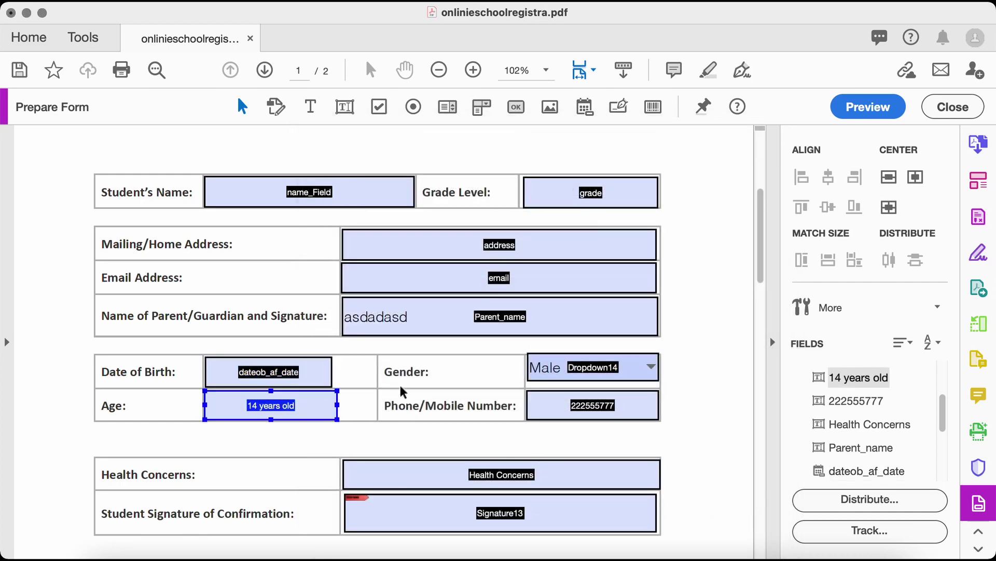
Set the Age field's format category to Number
right_click(302, 416)
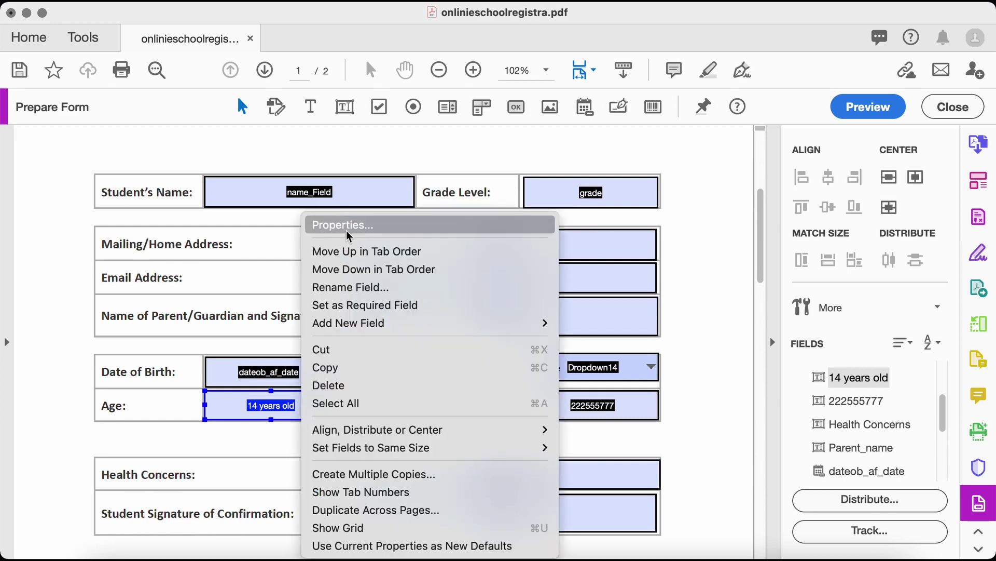
left_click(347, 227)
left_click(601, 152)
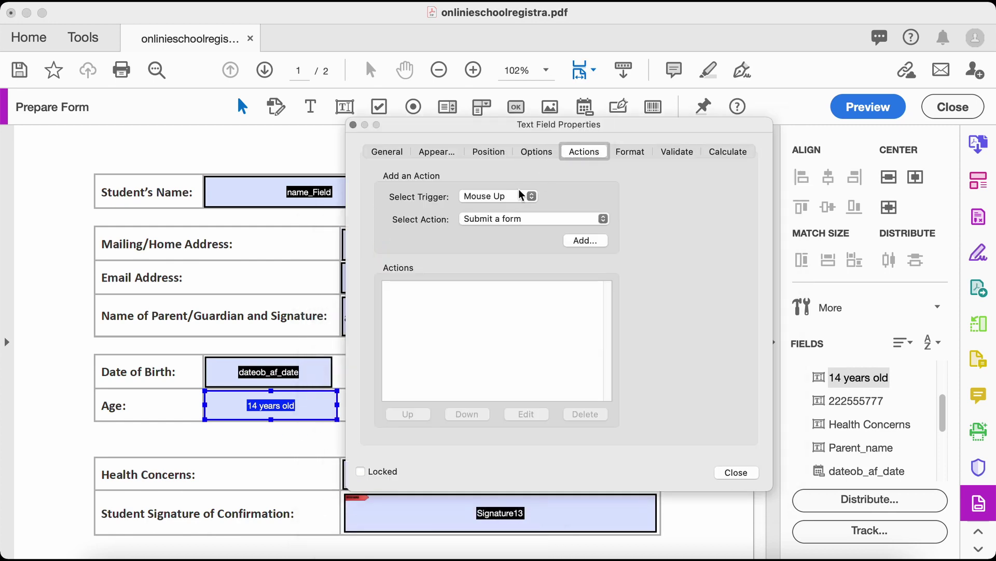
left_click(540, 154)
left_click(630, 151)
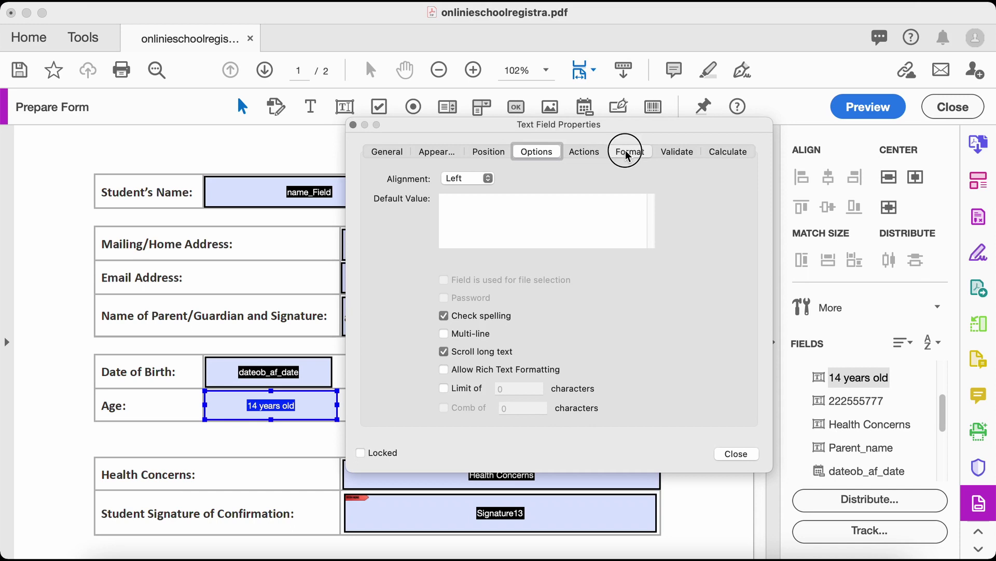
left_click(498, 179)
left_click(549, 197)
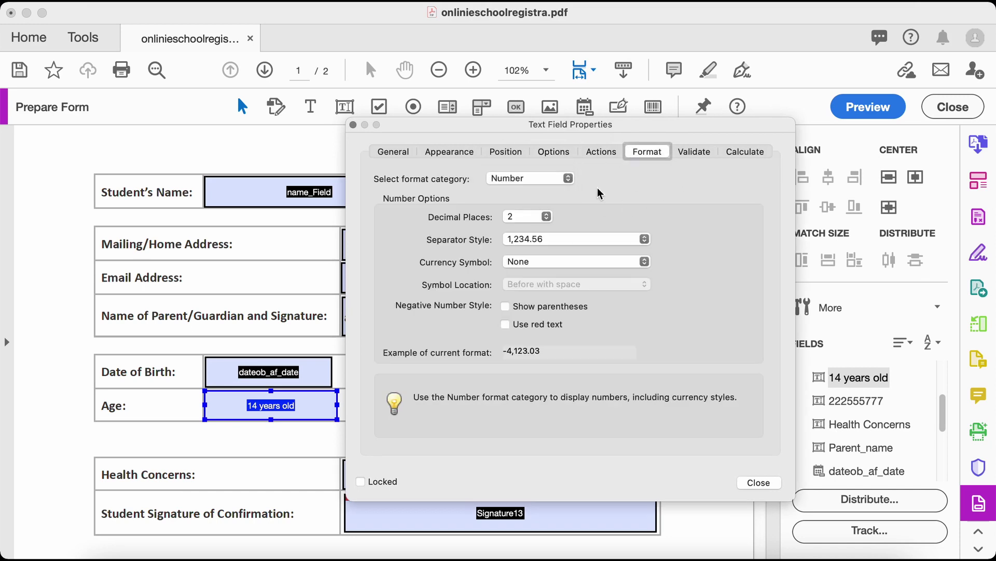
Turn on range validation for the Age field with a lower bound of 1
left_click(693, 151)
left_click(395, 195)
left_click(438, 213)
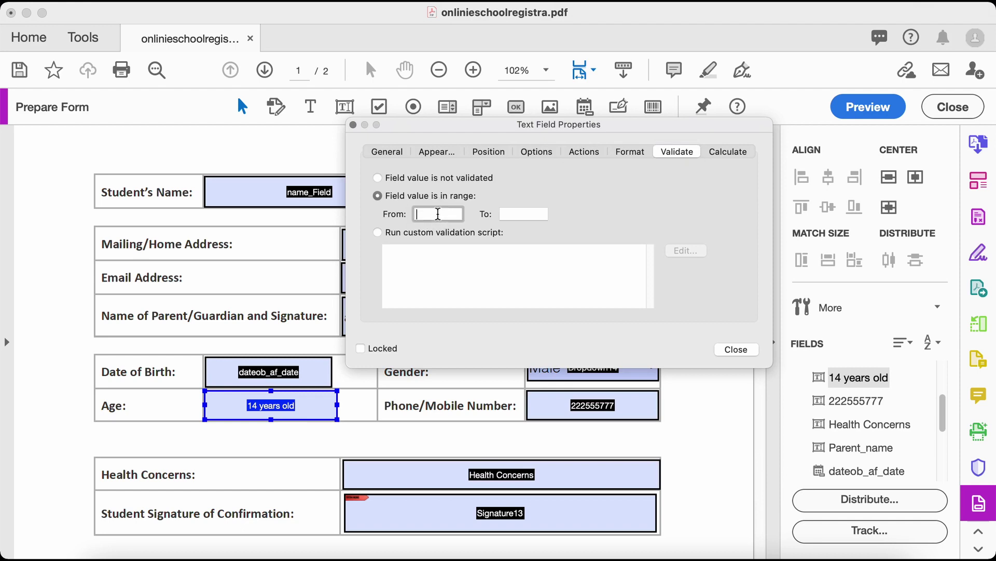
type("1")
left_click(516, 213)
Finish the Age field's properties and select the Phone/Mobile Number field
type("1")
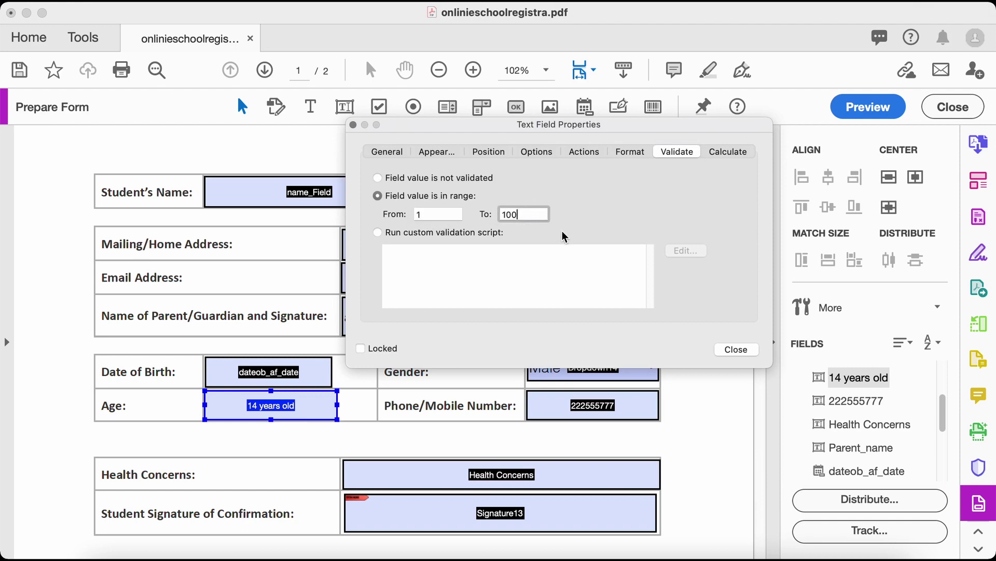
left_click(745, 347)
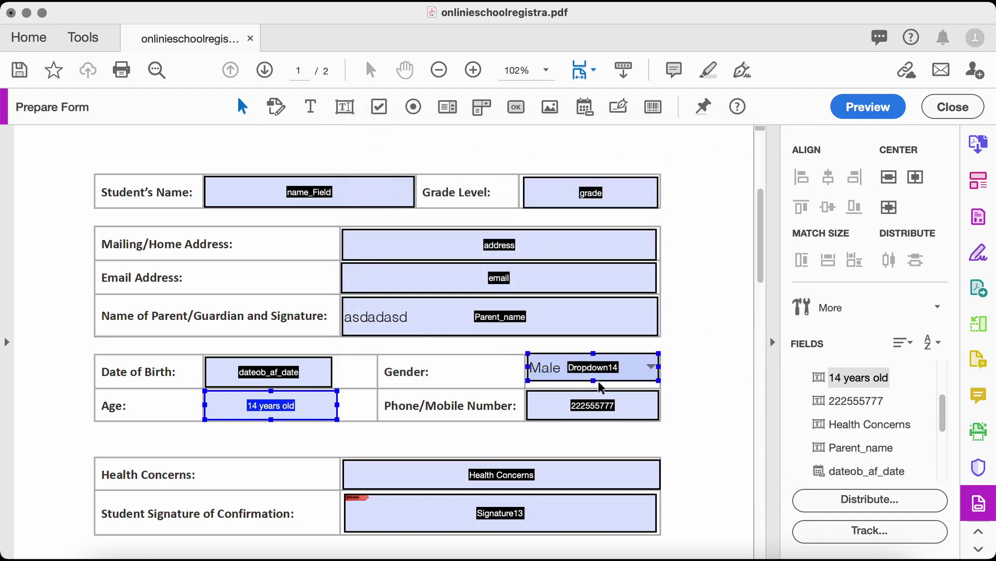
scroll(686, 399, "down", 1)
scroll(685, 400, "down", 1)
left_click(604, 349)
scroll(641, 356, "down", 1)
left_click(641, 358)
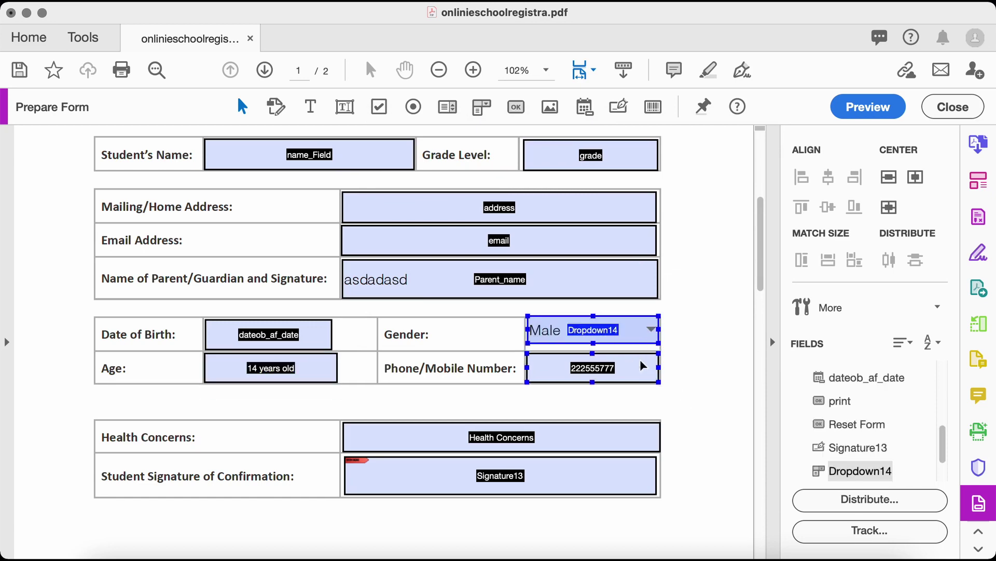
scroll(623, 357, "down", 1)
left_click(606, 353)
Give the Phone/Mobile Number field the Special category's Phone Number format
right_click(605, 355)
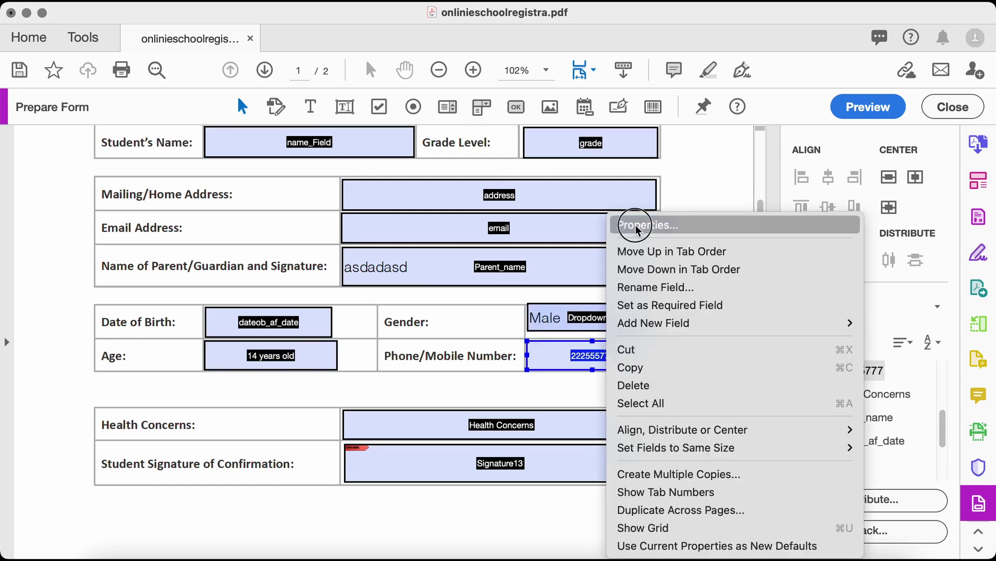
left_click(636, 227)
left_click(645, 115)
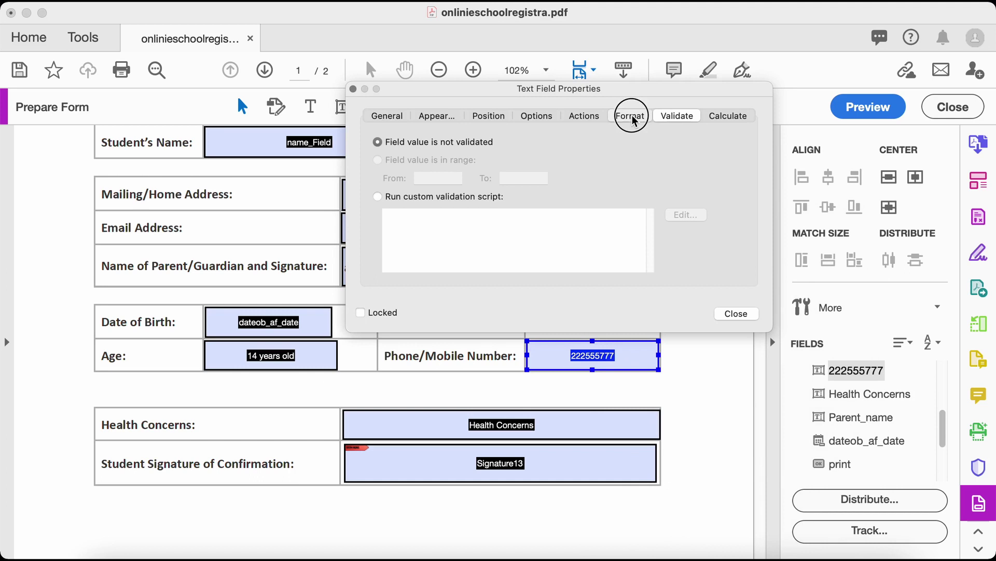
left_click(511, 143)
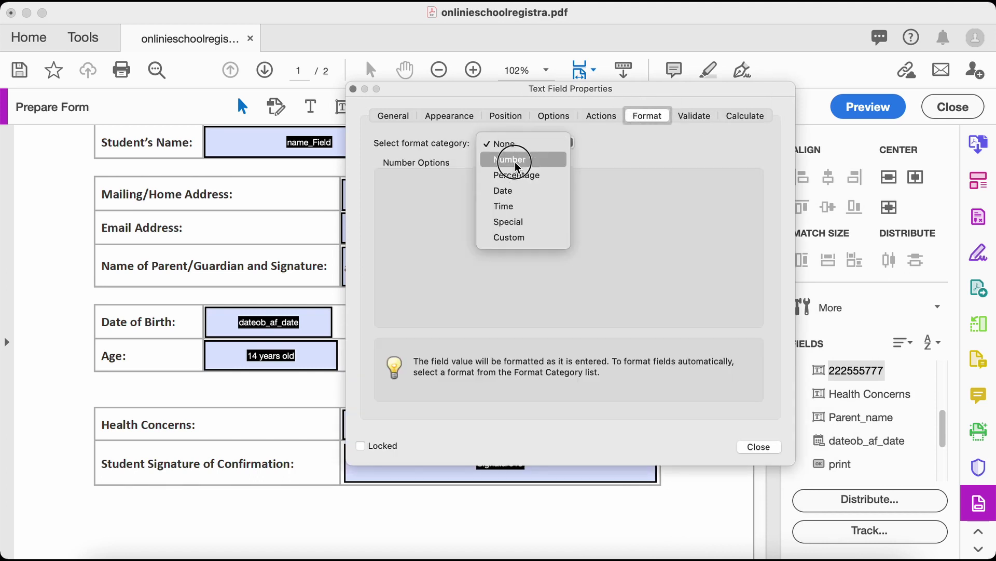
left_click(511, 237)
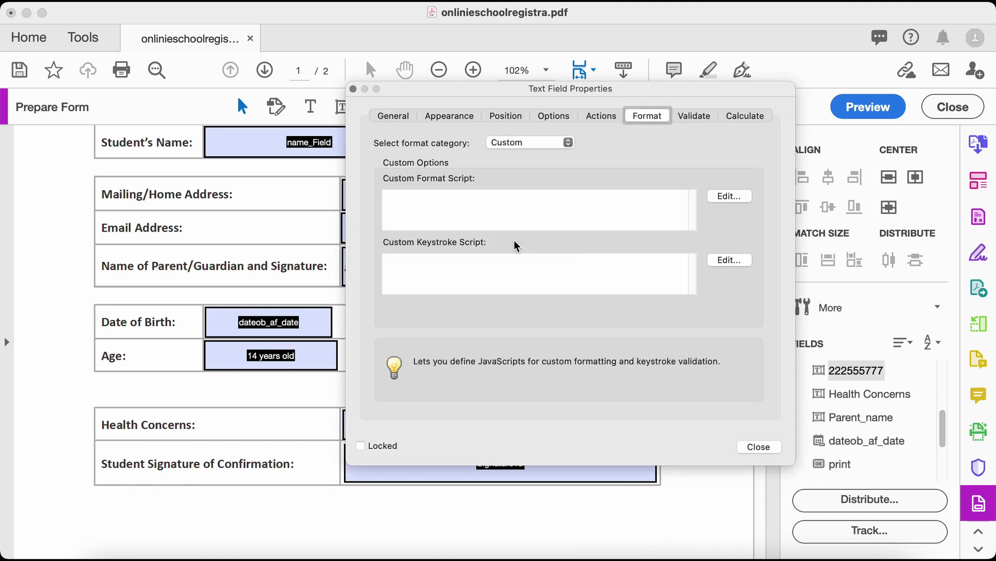
left_click(540, 143)
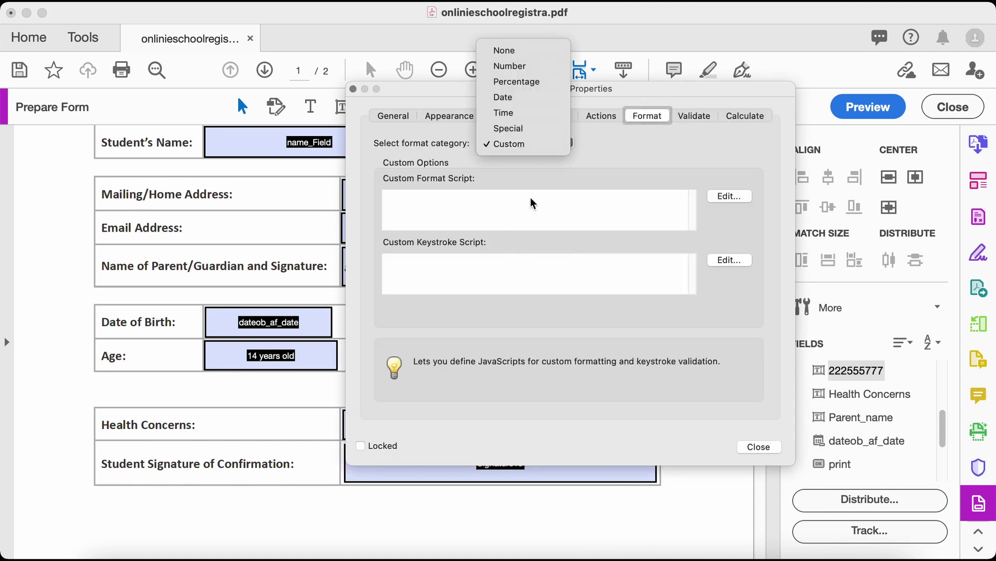
left_click(525, 127)
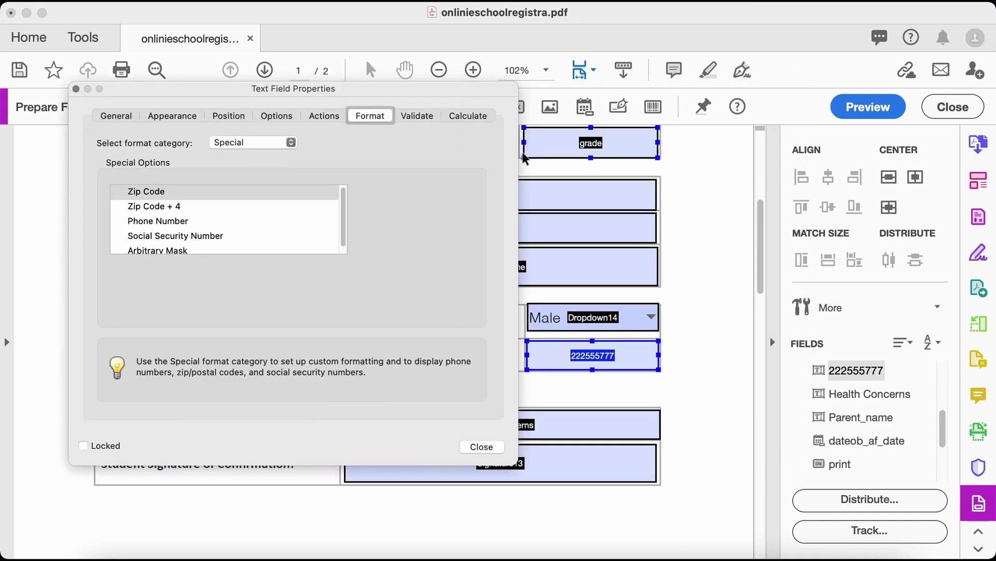
left_click(191, 224)
scroll(271, 249, "down", 1)
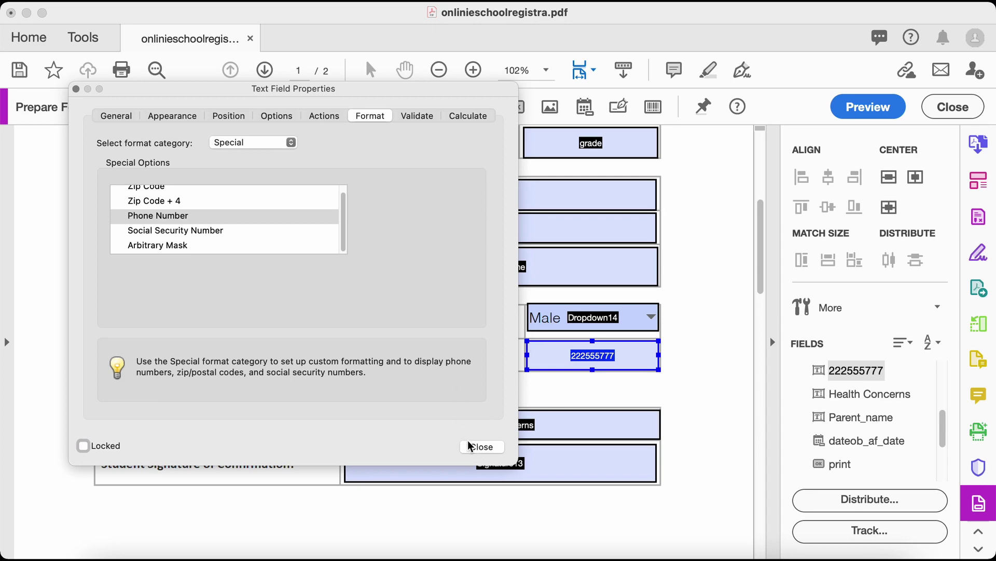
left_click(487, 448)
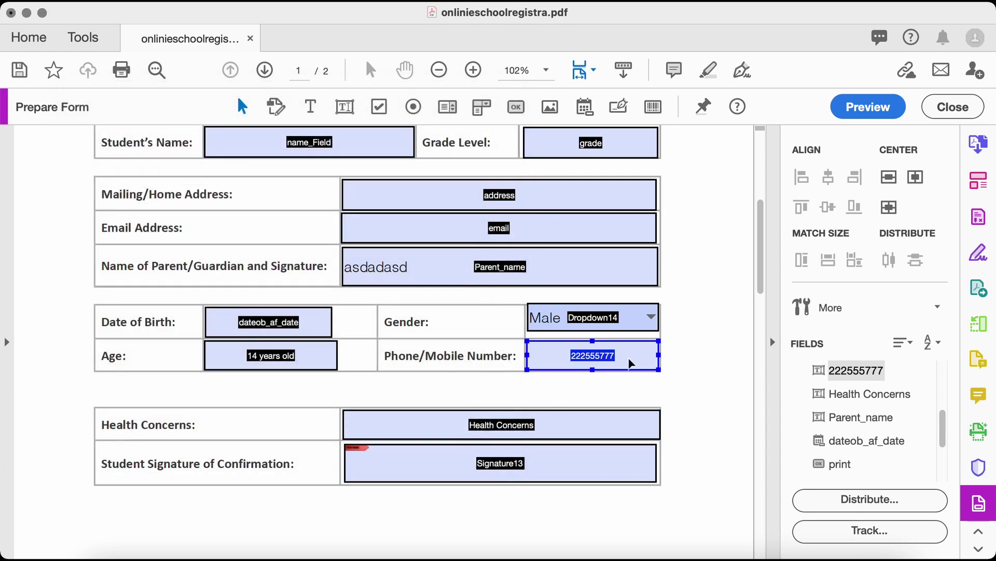
scroll(711, 312, "down", 3)
left_click(590, 362)
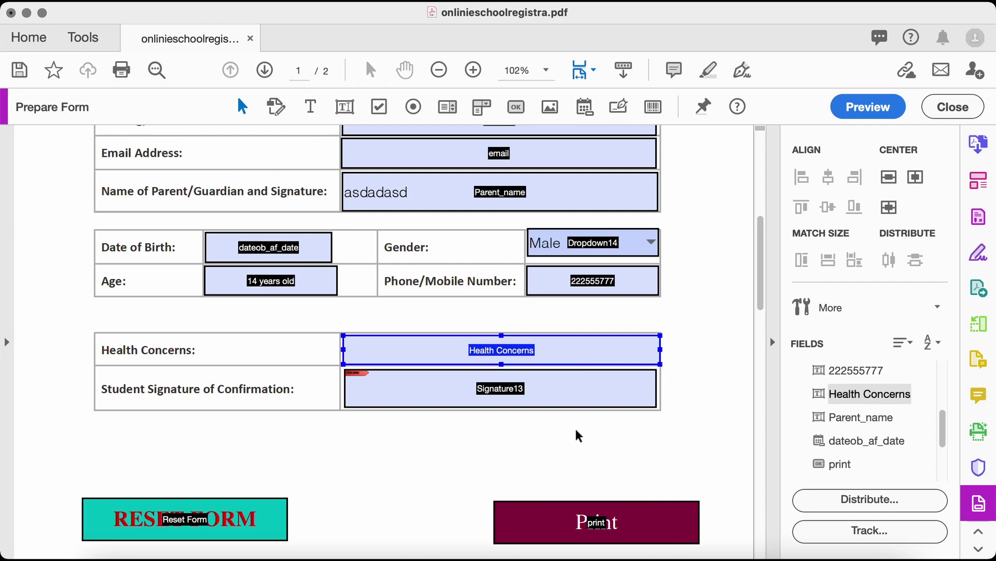
In preview, delete the leftover 'asdadasd' text from the Parent/Guardian field
scroll(575, 428, "down", 3)
scroll(453, 429, "up", 10)
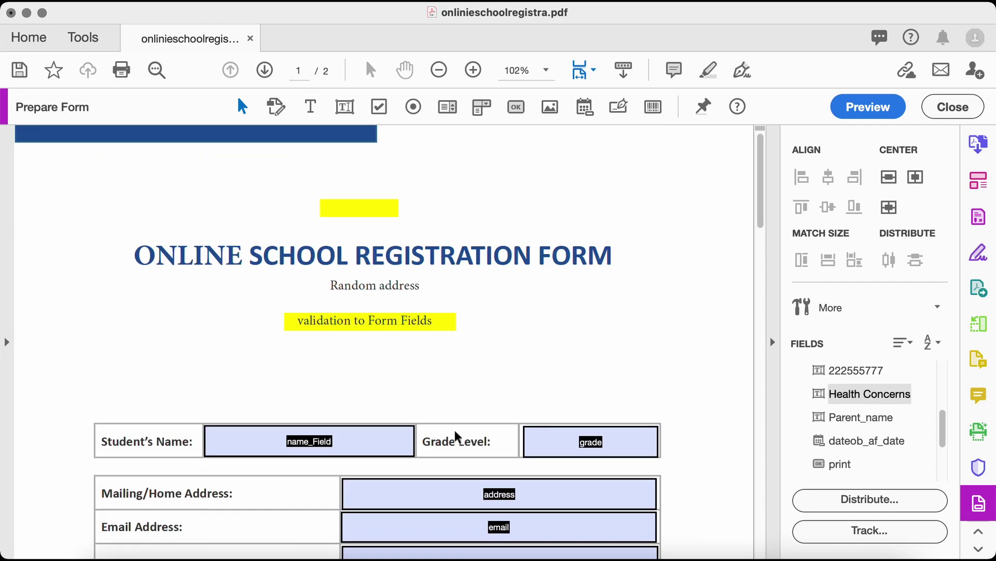
scroll(455, 429, "down", 10)
left_click(870, 107)
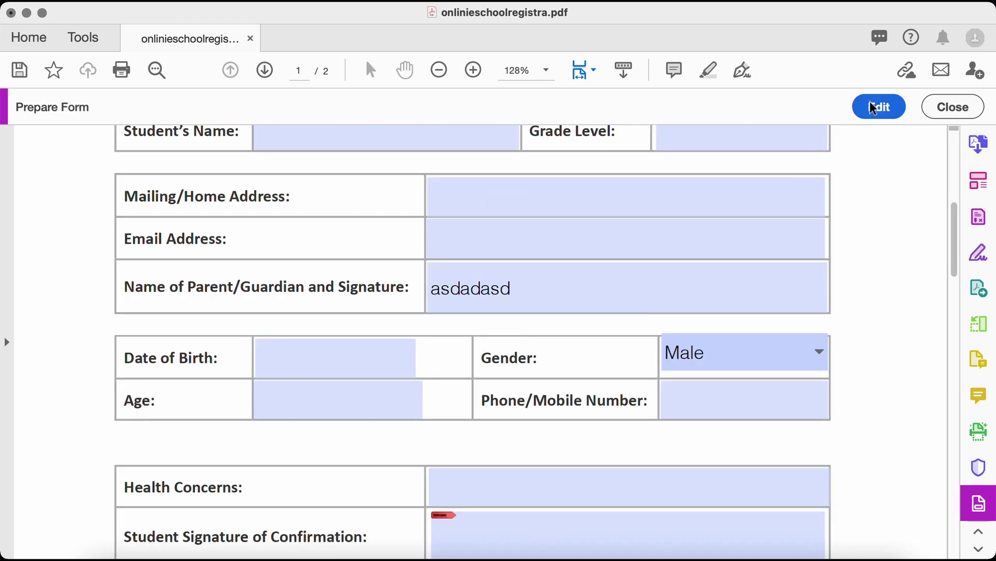
scroll(571, 343, "up", 5)
scroll(541, 405, "down", 3)
left_click(539, 418)
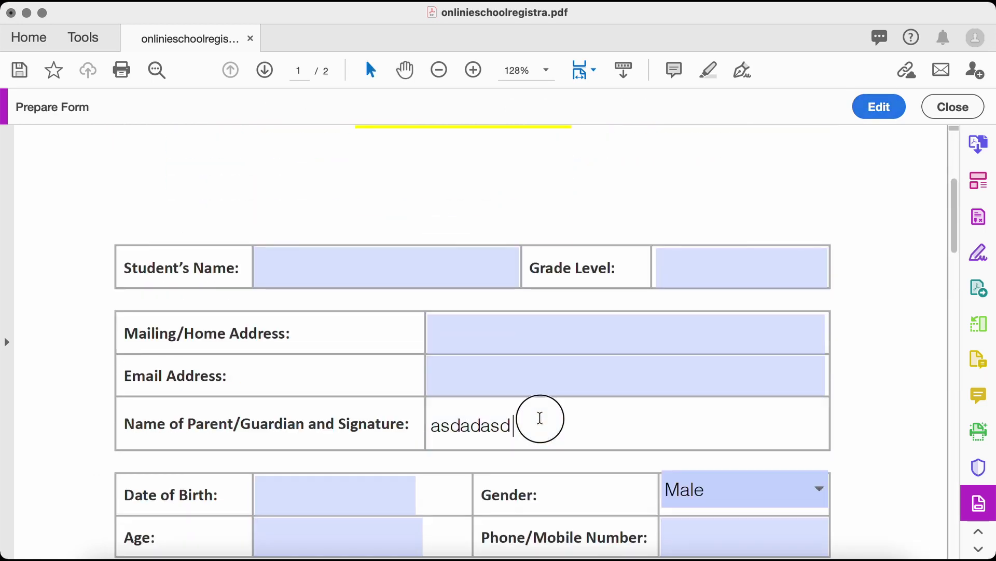
left_click_drag(538, 419, 396, 414)
key("BackSpace")
Enter 324234 in Grade Level and dismiss the 1-to-10 range alert, leaving it blank
left_click(724, 251)
type("324")
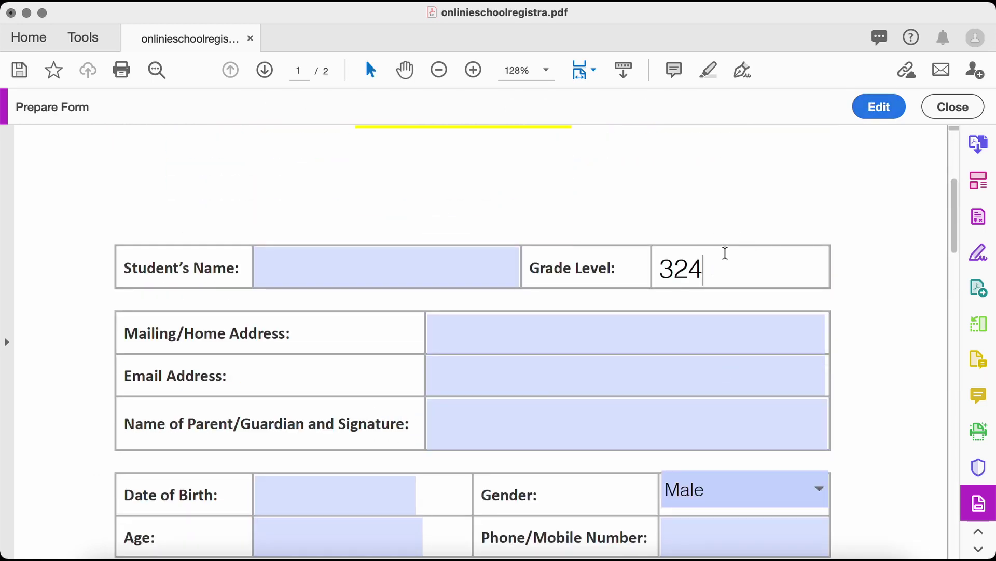
type("234")
key("super+a")
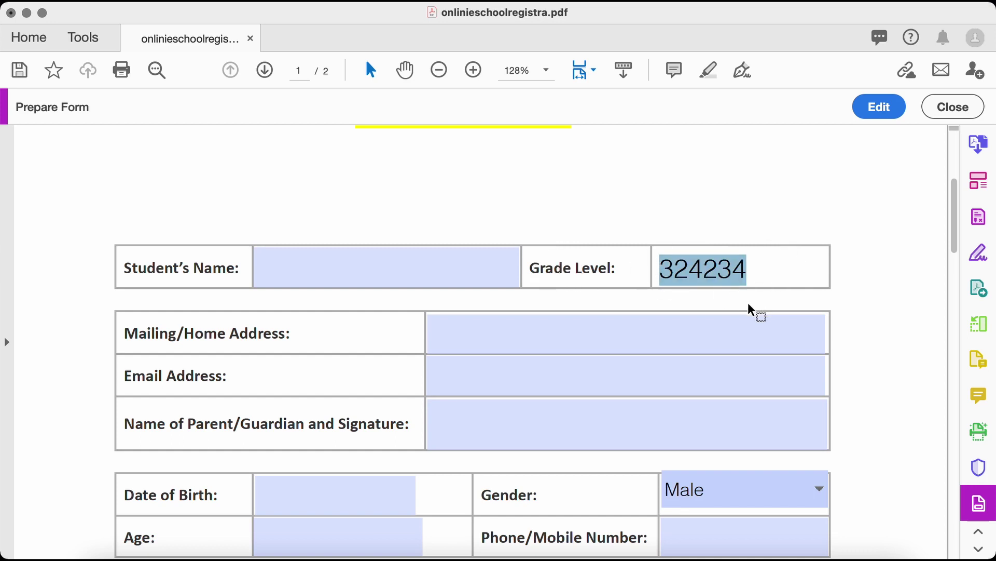
left_click(828, 220)
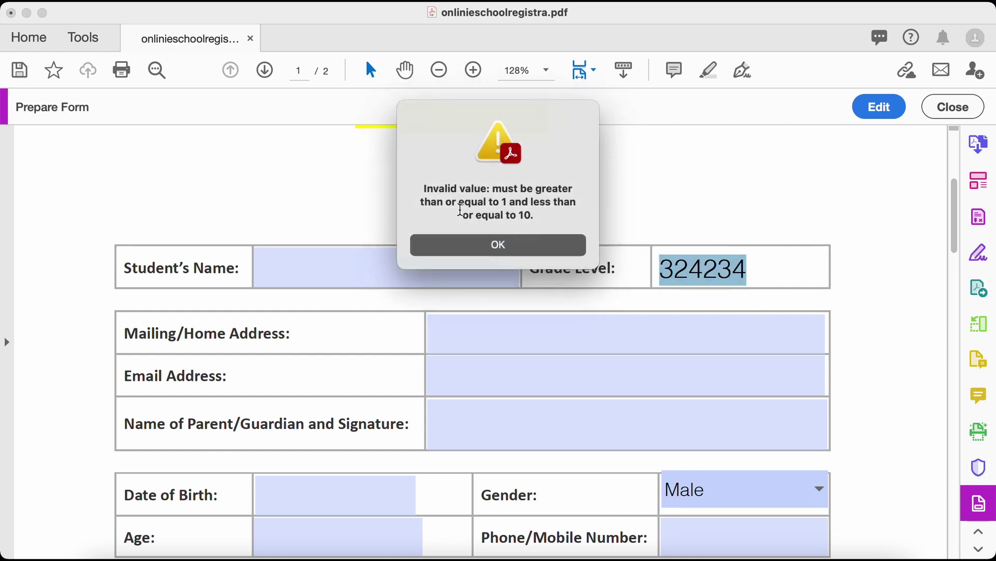
left_click_drag(493, 190, 542, 211)
left_click(506, 251)
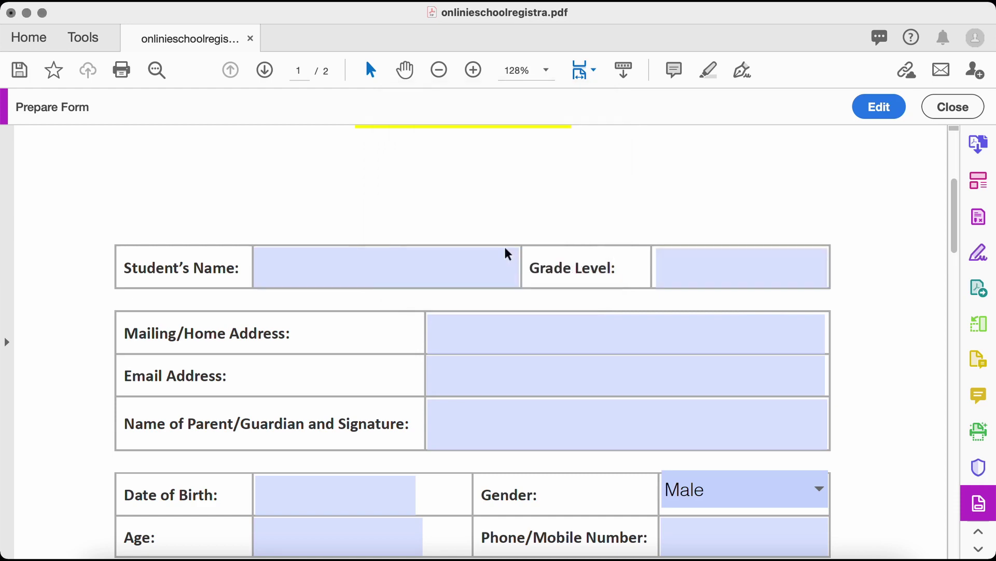
scroll(384, 277, "up", 2)
scroll(387, 276, "down", 10)
scroll(586, 223, "up", 10)
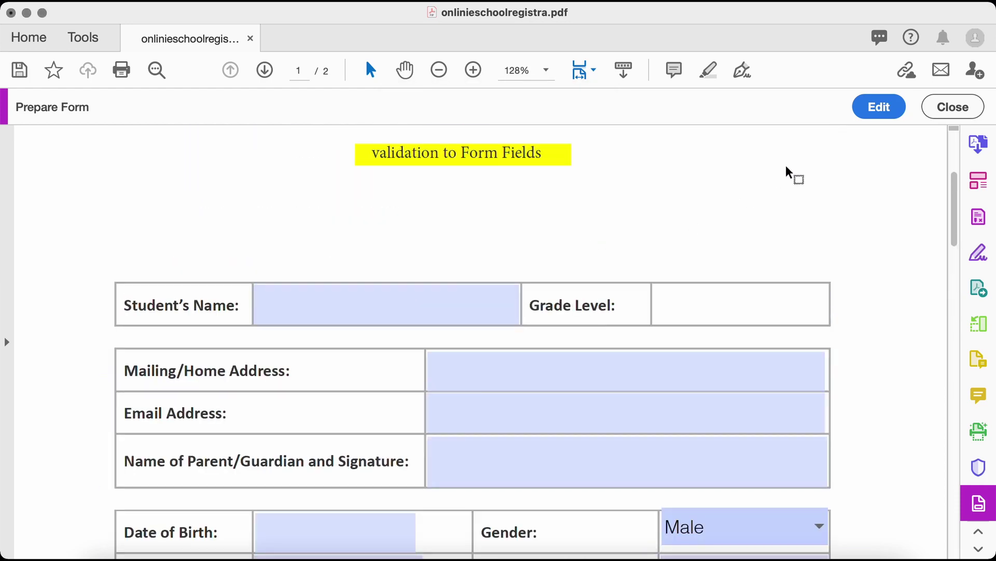
Back in editing, set the Reset Form button's Mouse Up action to Reset a form
left_click(880, 107)
scroll(680, 221, "down", 10)
left_click(208, 371)
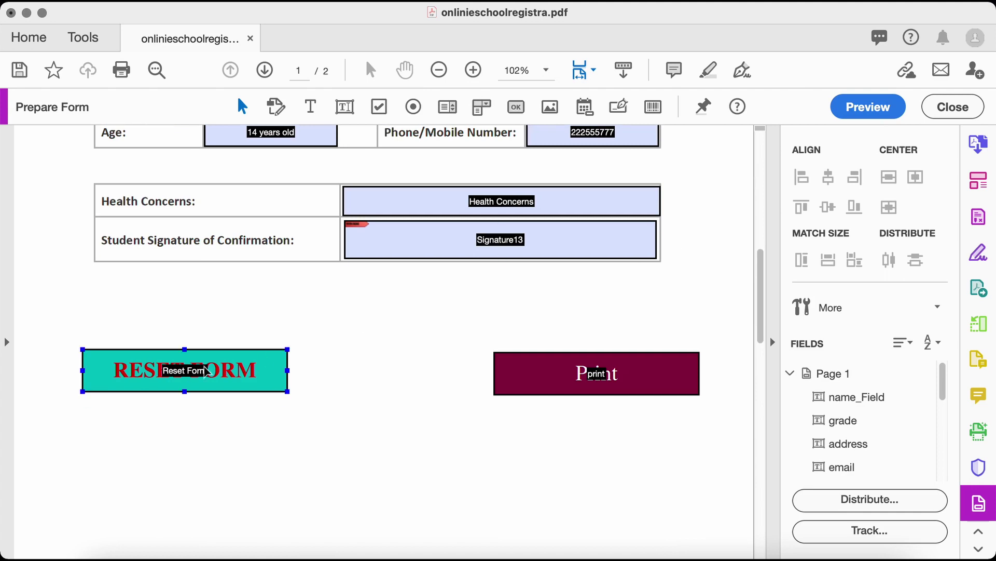
right_click(236, 367)
left_click(310, 225)
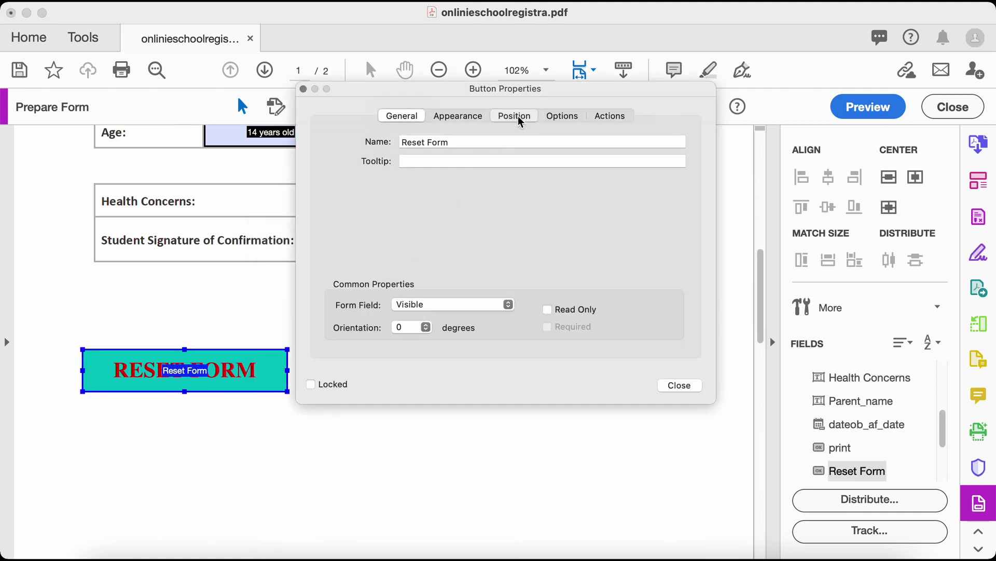
left_click(517, 116)
left_click(621, 114)
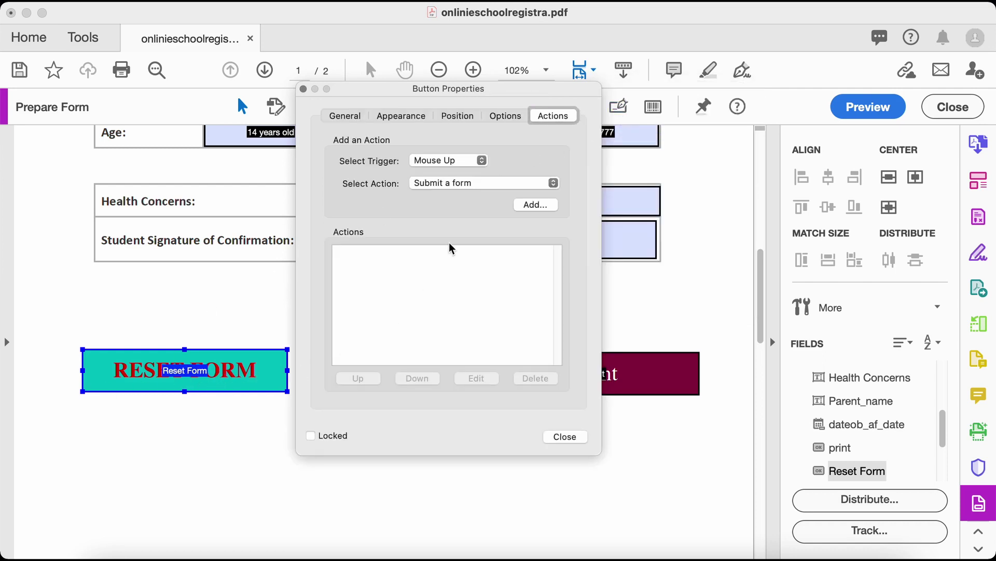
left_click(475, 187)
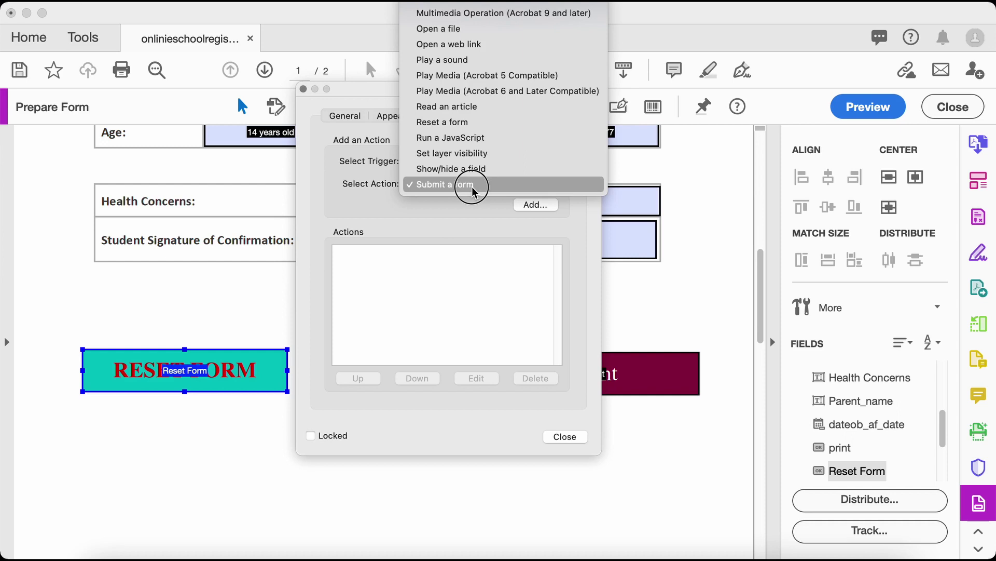
left_click(474, 123)
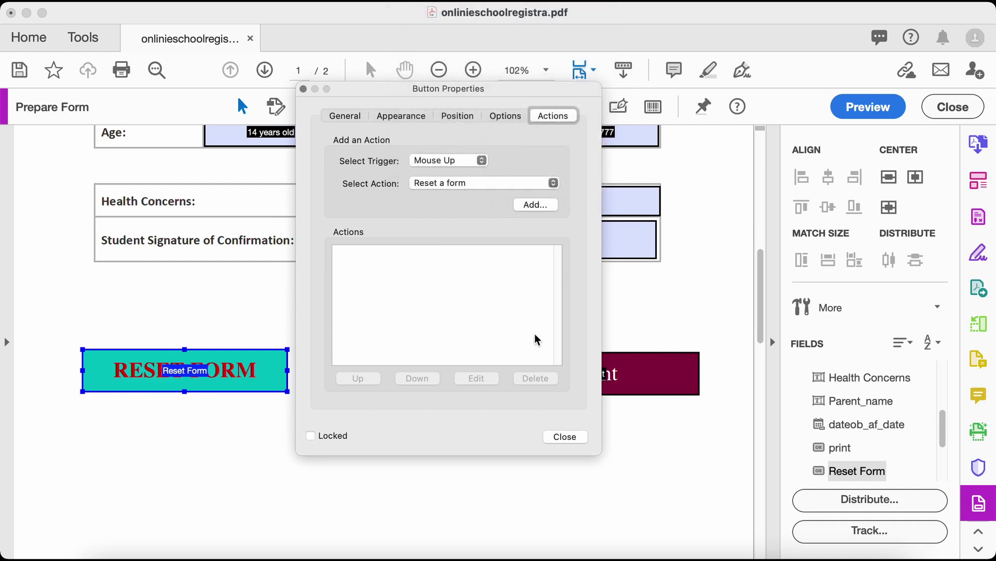
Add the Reset a form action with every listed form field left checked
left_click(527, 204)
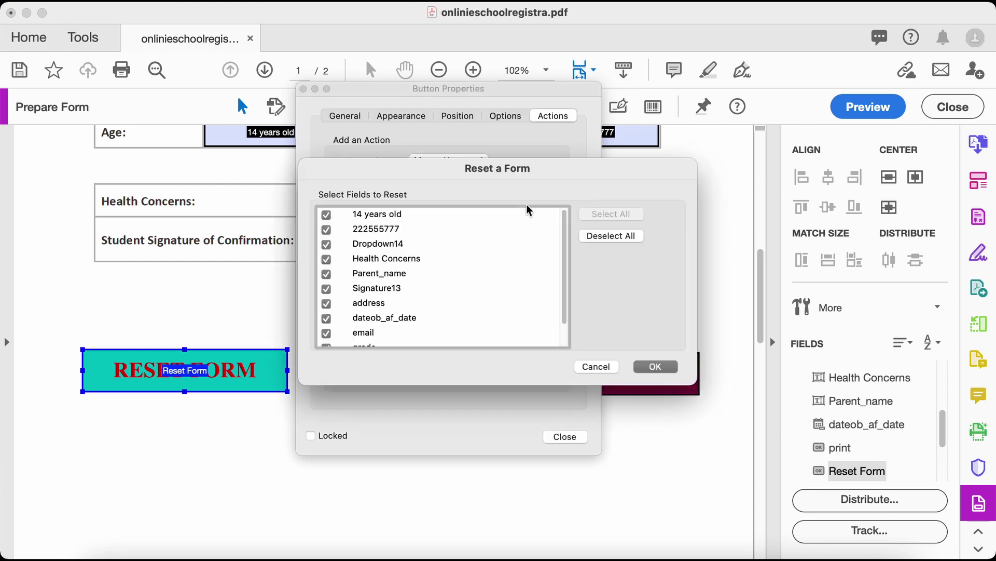
scroll(392, 259, "down", 3)
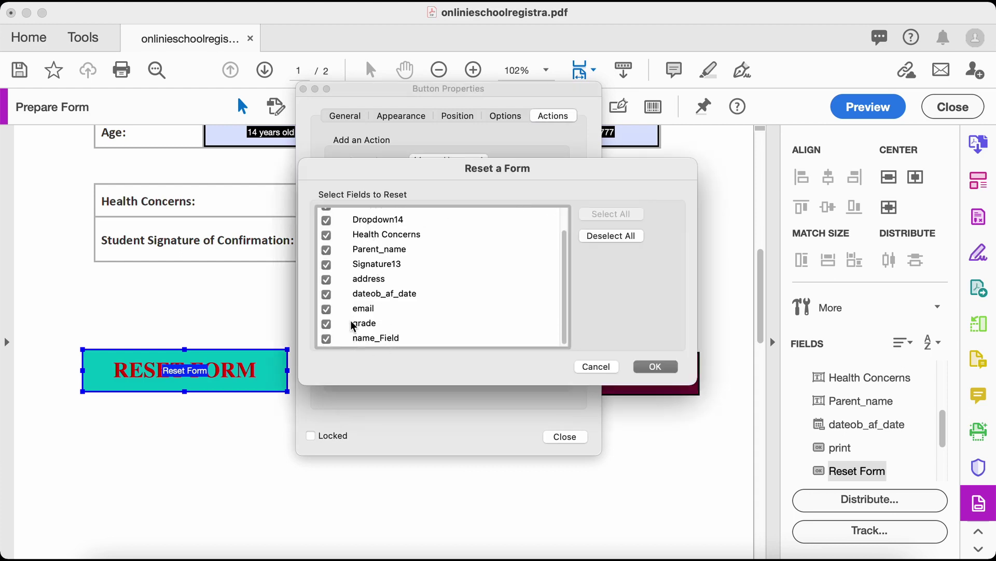
scroll(350, 314, "up", 2)
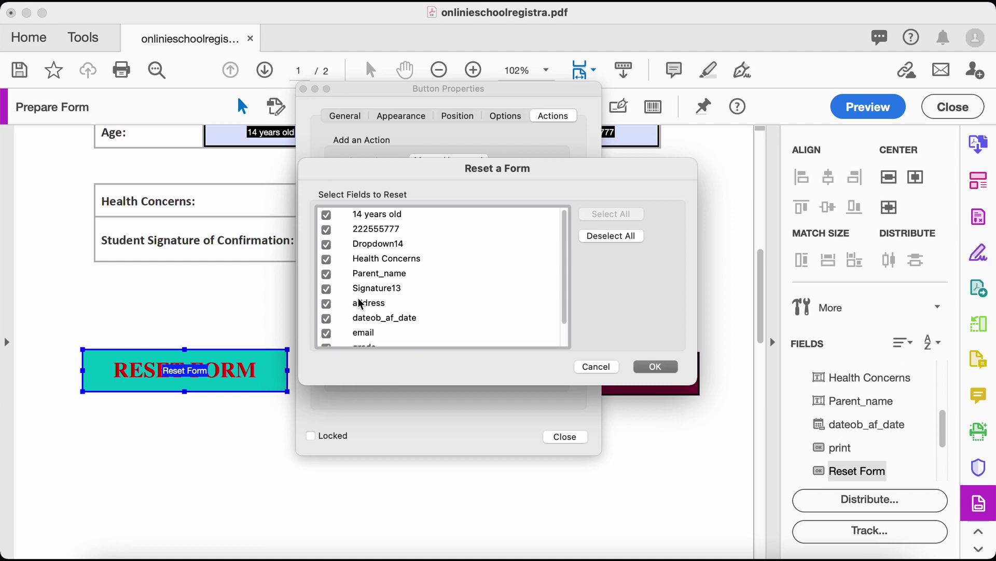
scroll(380, 312, "down", 2)
scroll(379, 310, "up", 1)
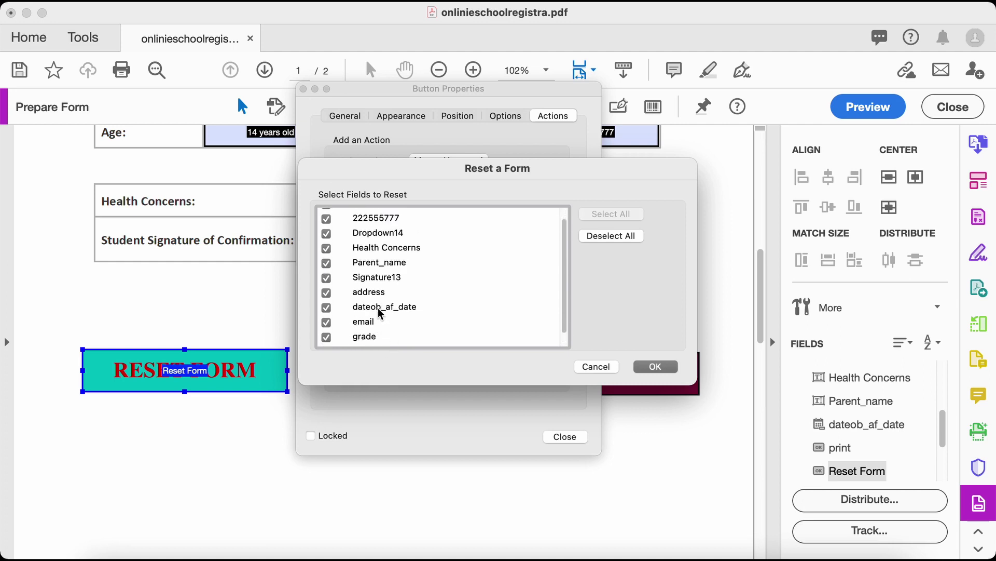
scroll(379, 310, "down", 1)
scroll(372, 340, "up", 2)
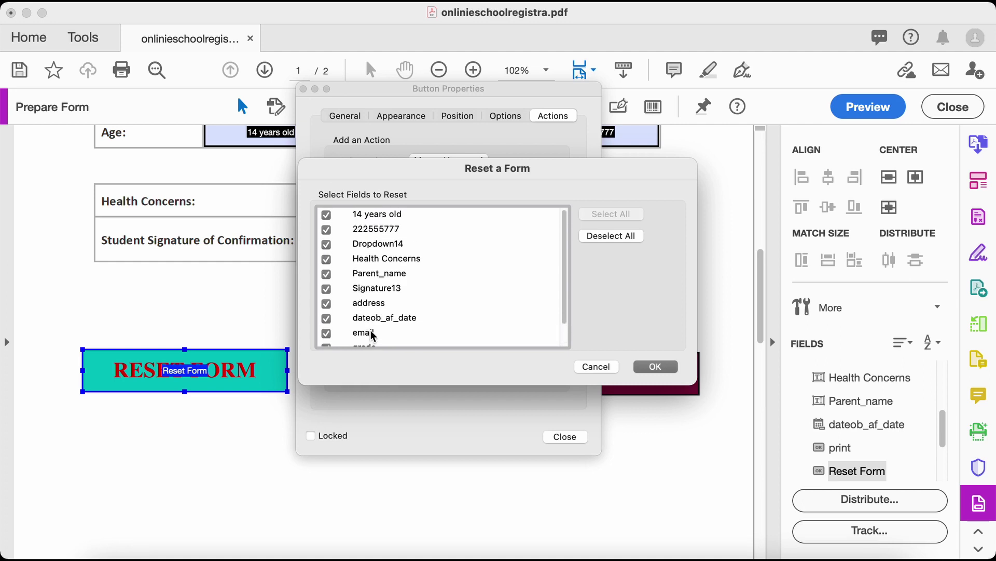
scroll(442, 264, "down", 2)
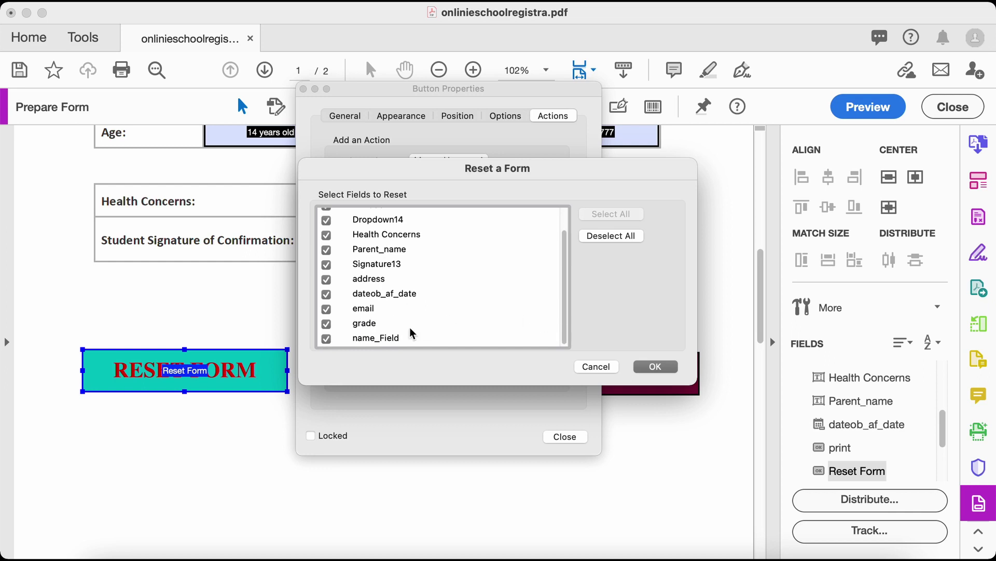
scroll(396, 317, "up", 2)
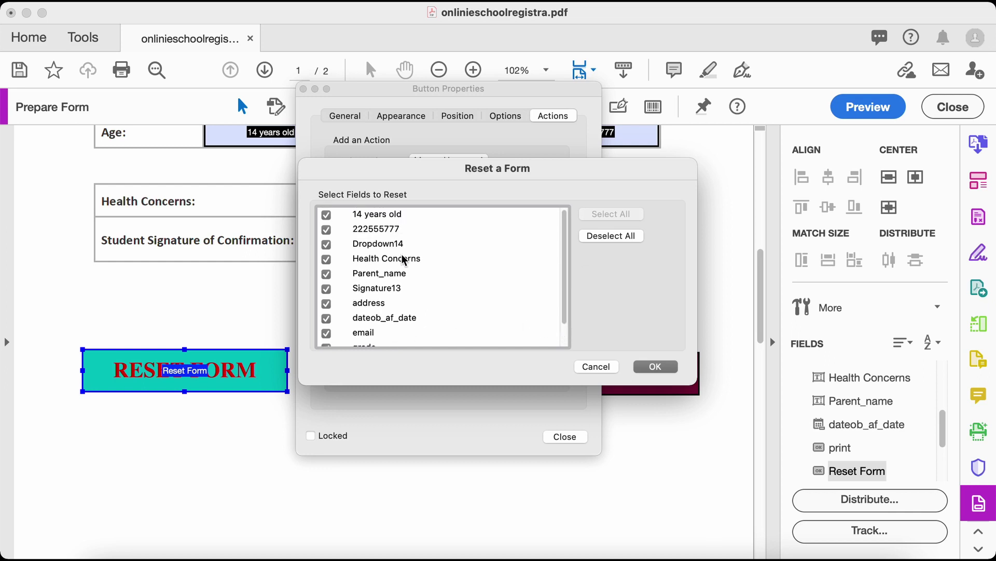
left_click(647, 368)
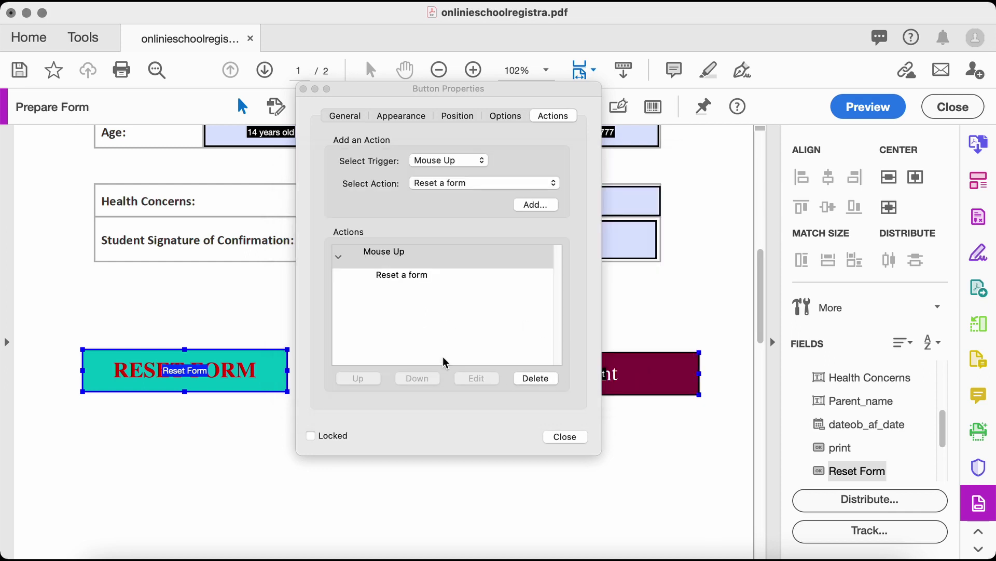
Delete the existing Submit a form action from the Print button's properties
left_click(565, 437)
left_click(527, 374)
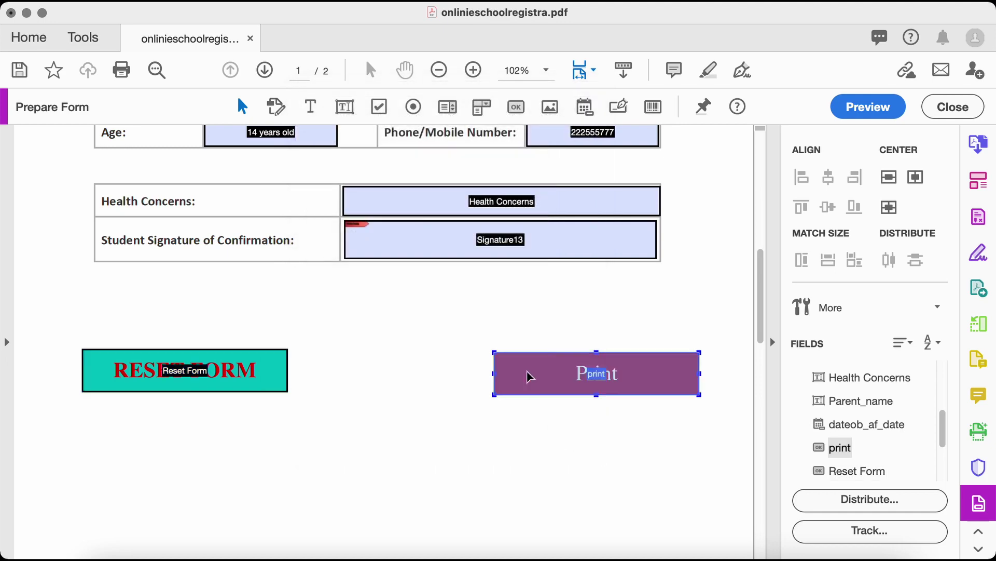
right_click(529, 372)
left_click(564, 226)
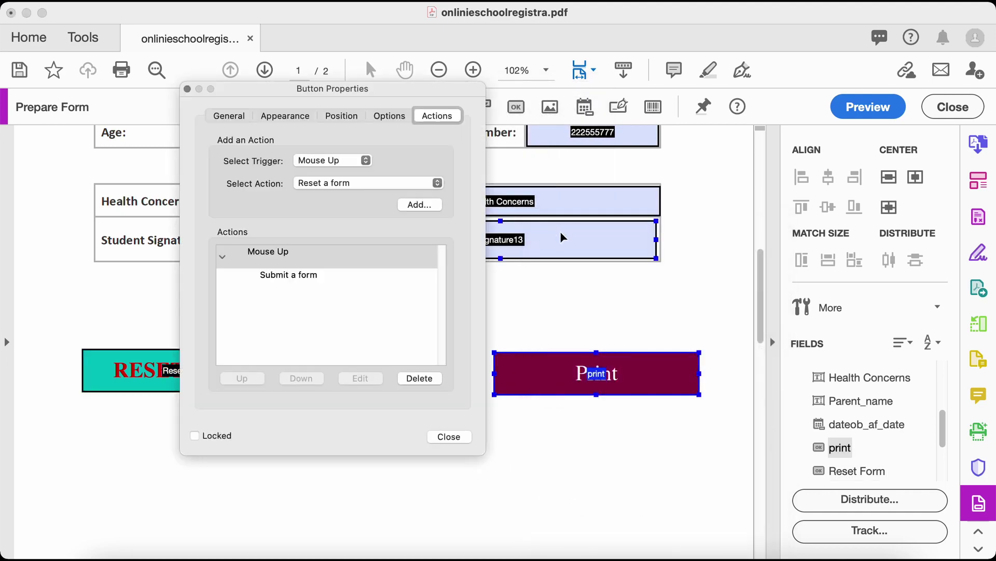
left_click(306, 276)
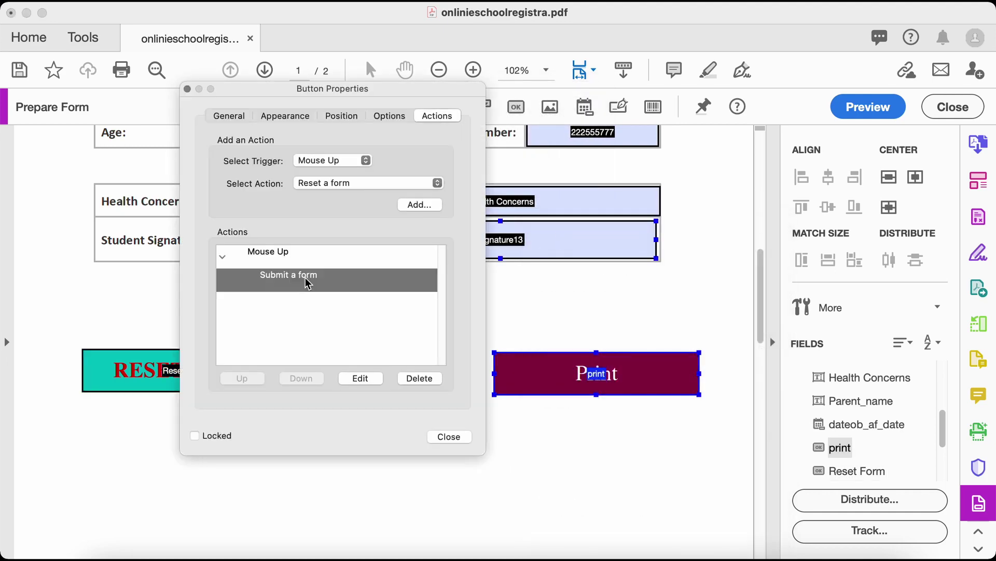
left_click(435, 377)
Choose Execute a menu item as the Print button's new Mouse Up action
left_click(414, 184)
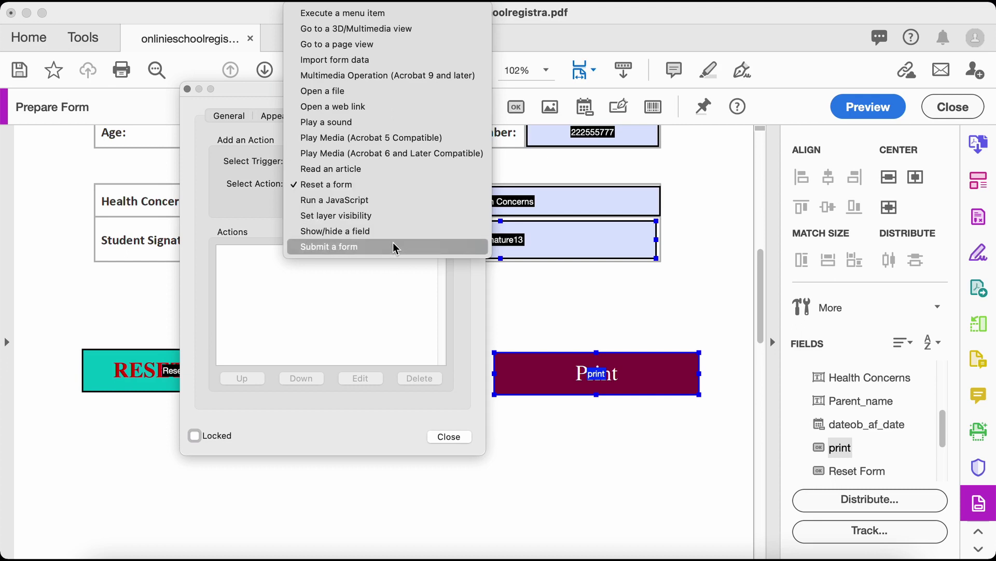
left_click(548, 314)
scroll(514, 388, "down", 5)
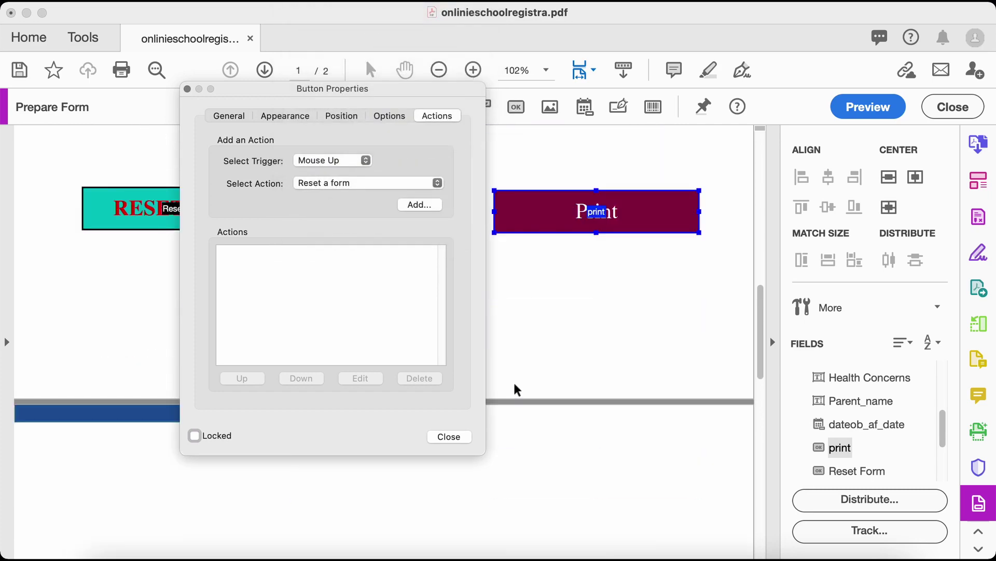
left_click(361, 183)
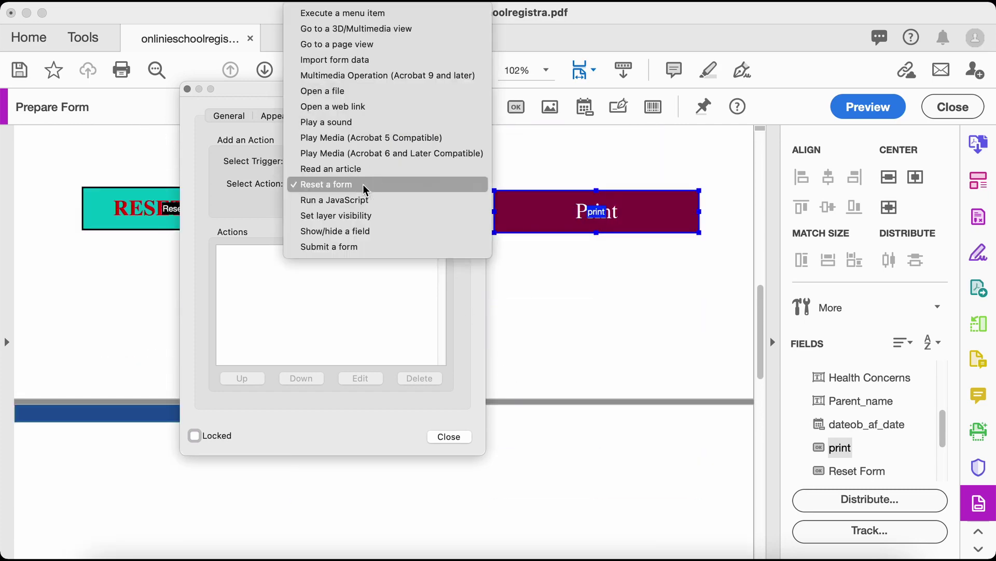
left_click(365, 22)
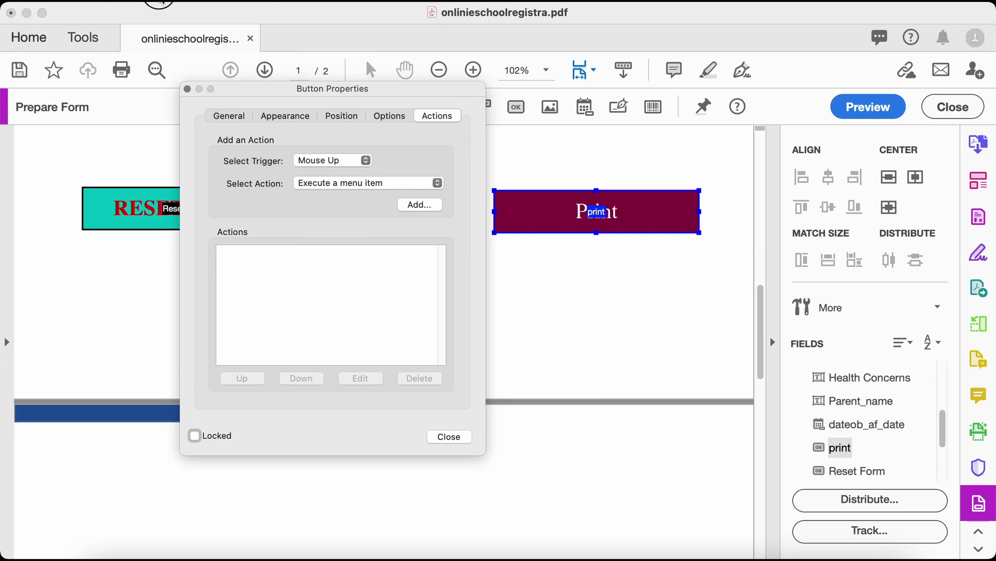
mouse_move(171, 3)
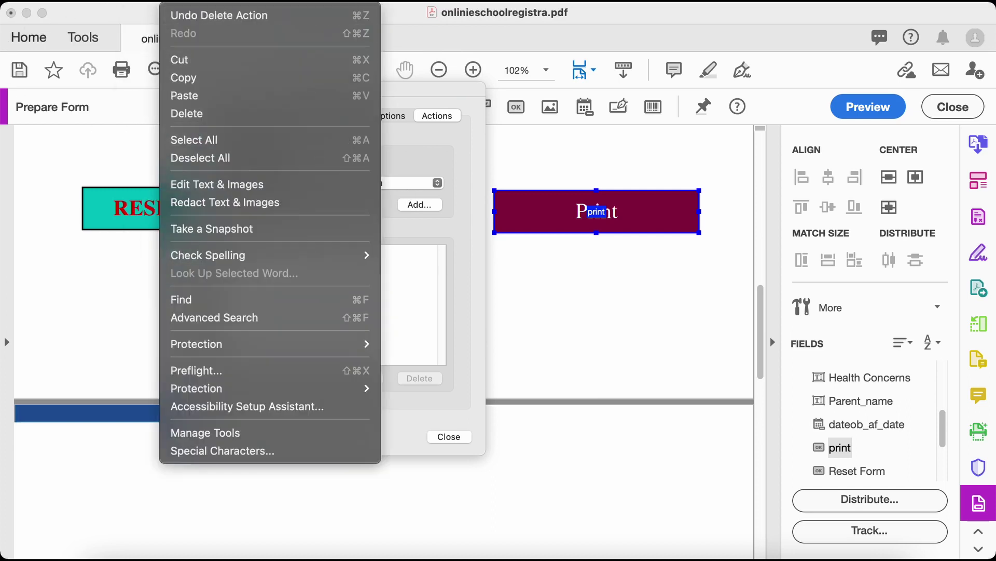
left_click(321, 335)
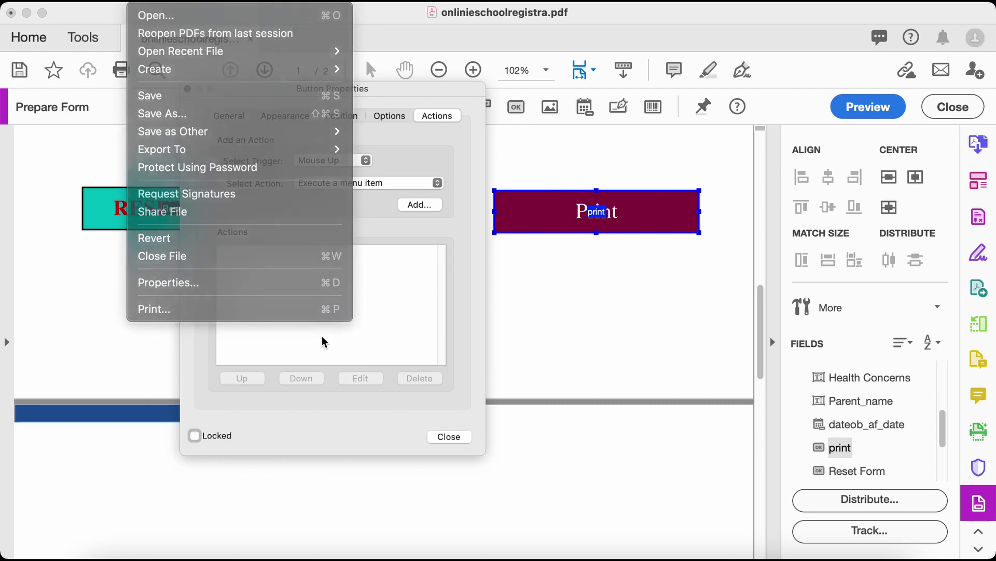
Browse the Menu Item list for the print command
left_click(425, 205)
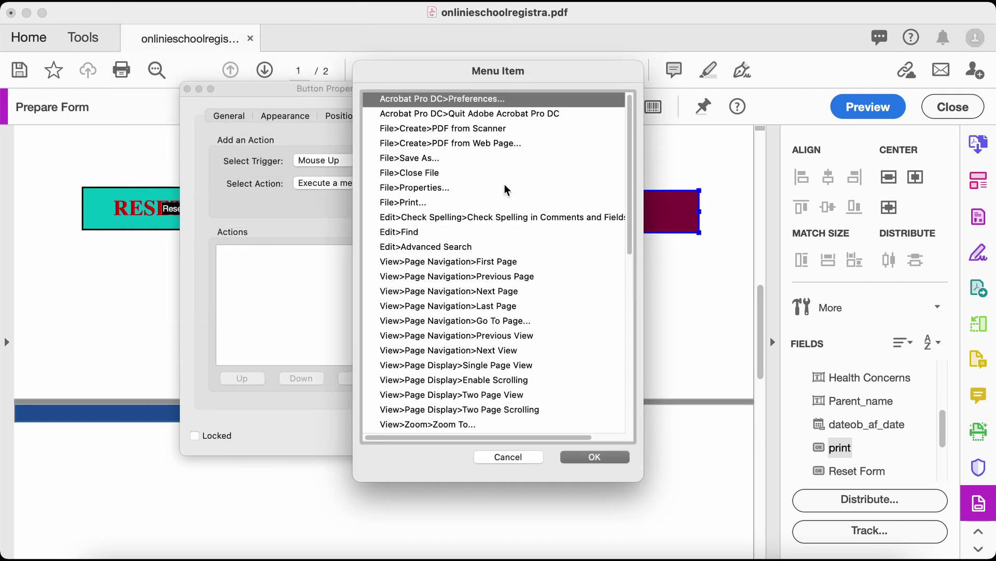
scroll(499, 258, "down", 5)
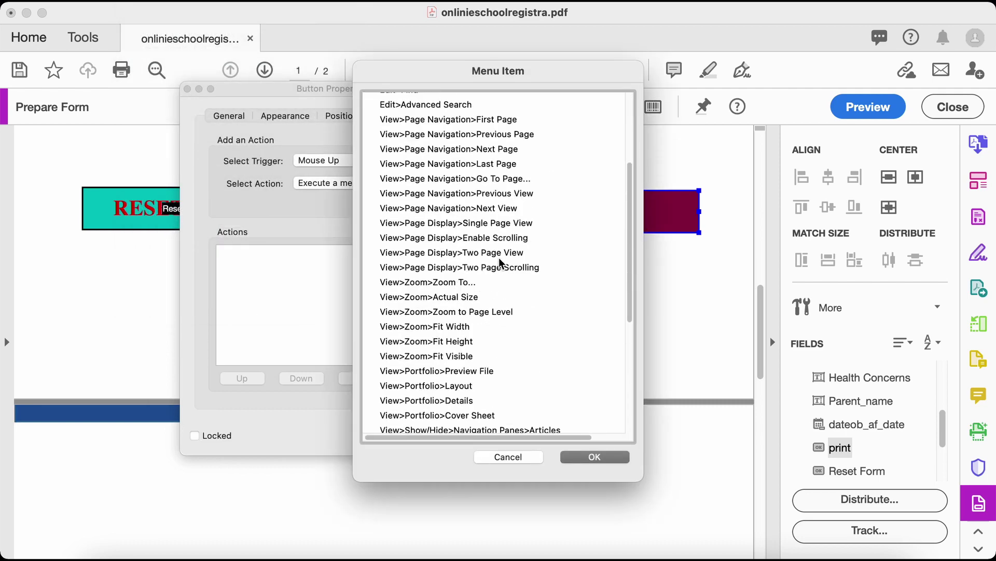
scroll(499, 257, "down", 8)
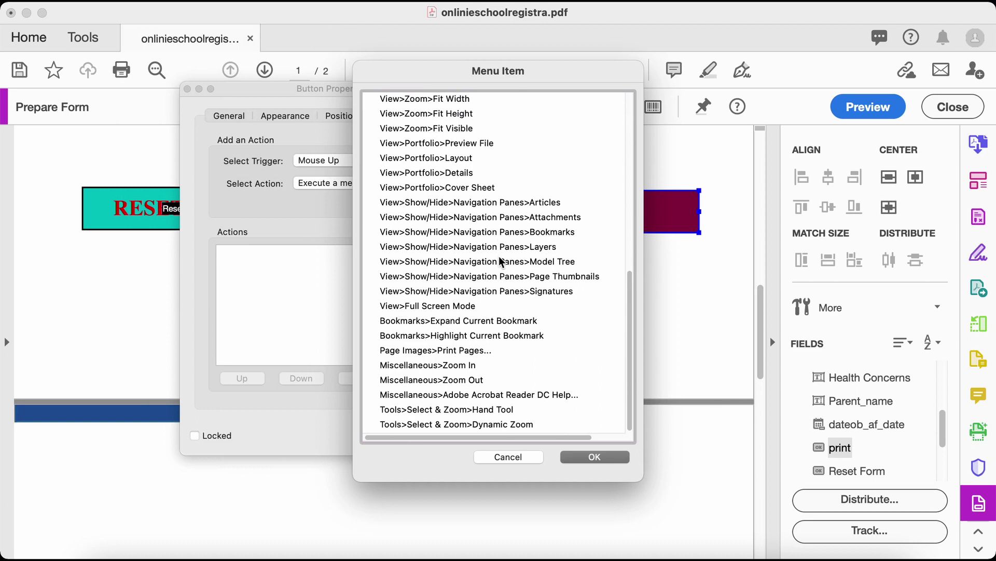
scroll(473, 257, "up", 1)
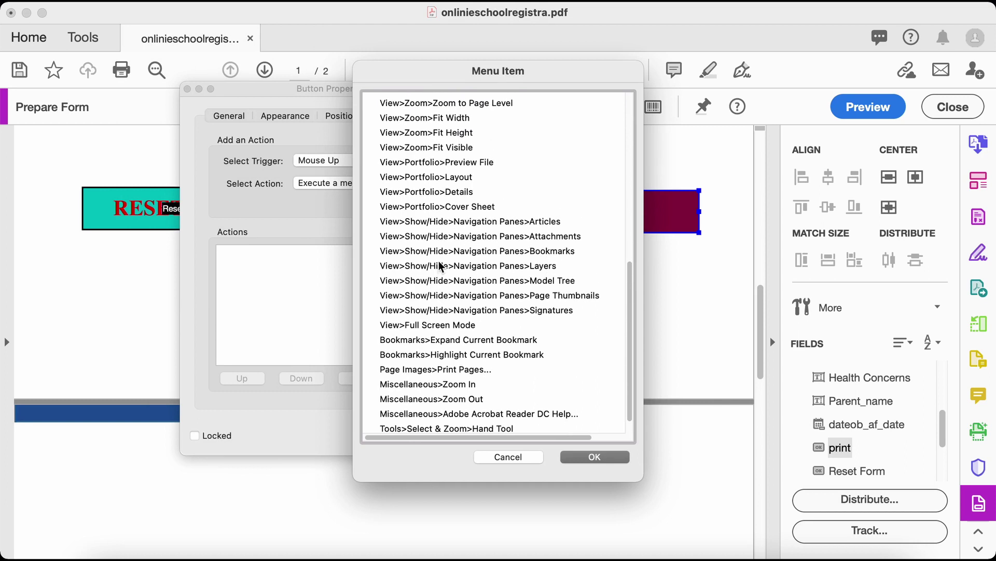
scroll(439, 265, "up", 3)
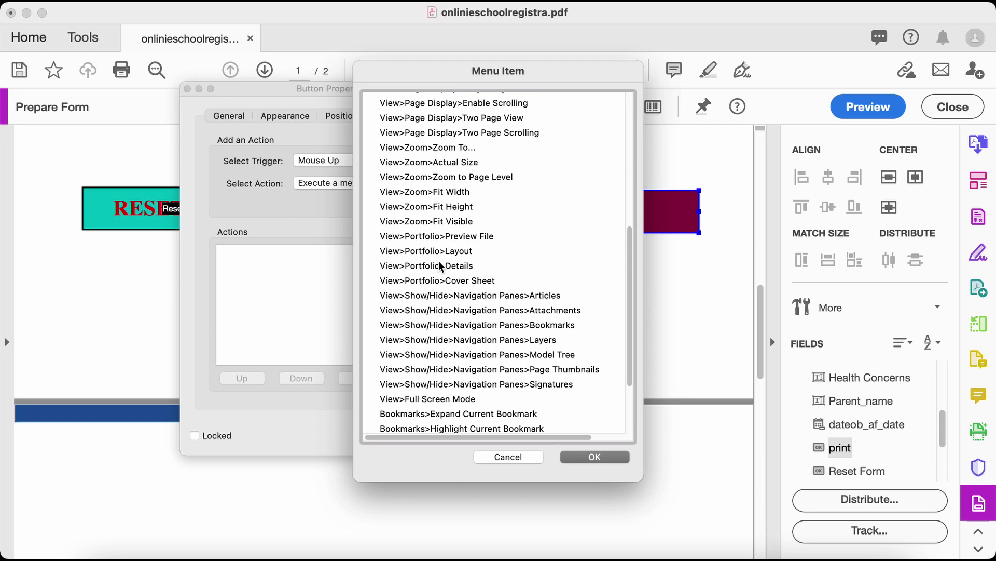
scroll(439, 264, "up", 3)
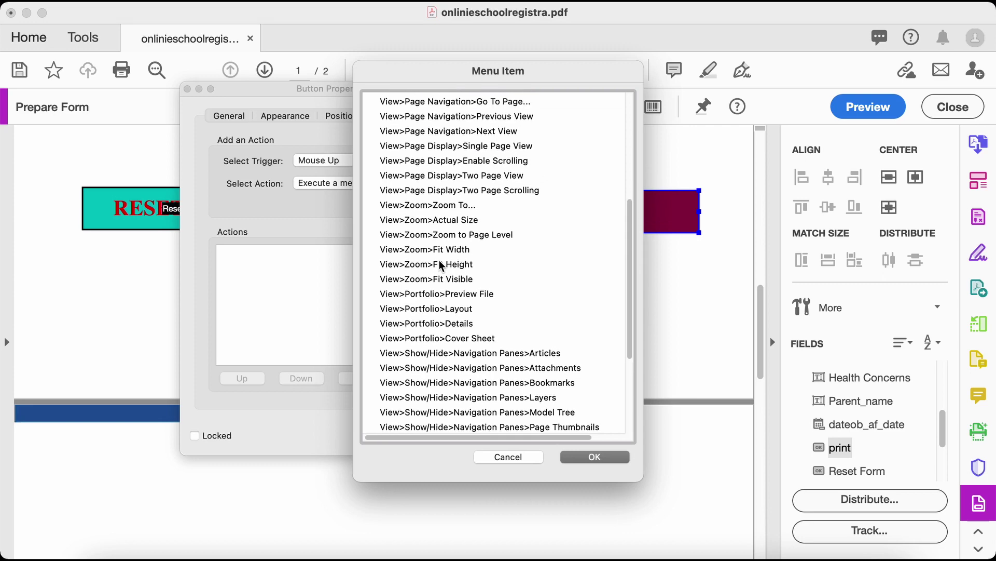
scroll(439, 265, "up", 8)
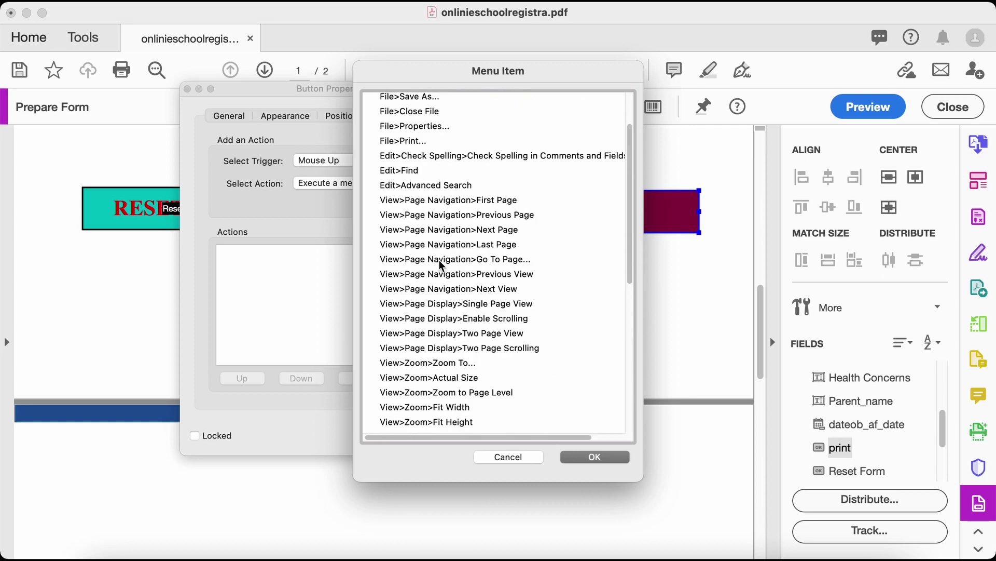
scroll(439, 260, "up", 3)
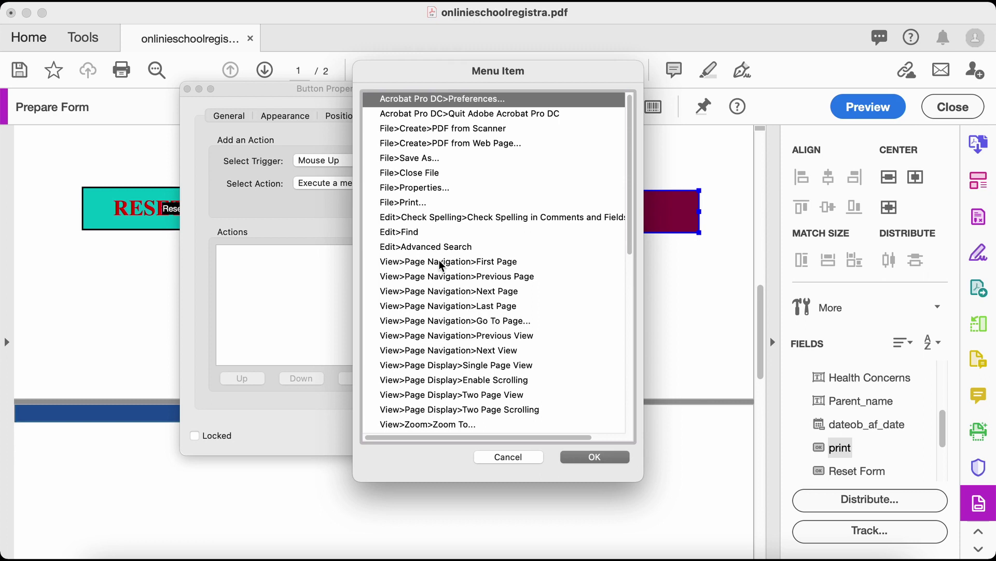
scroll(457, 244, "down", 1)
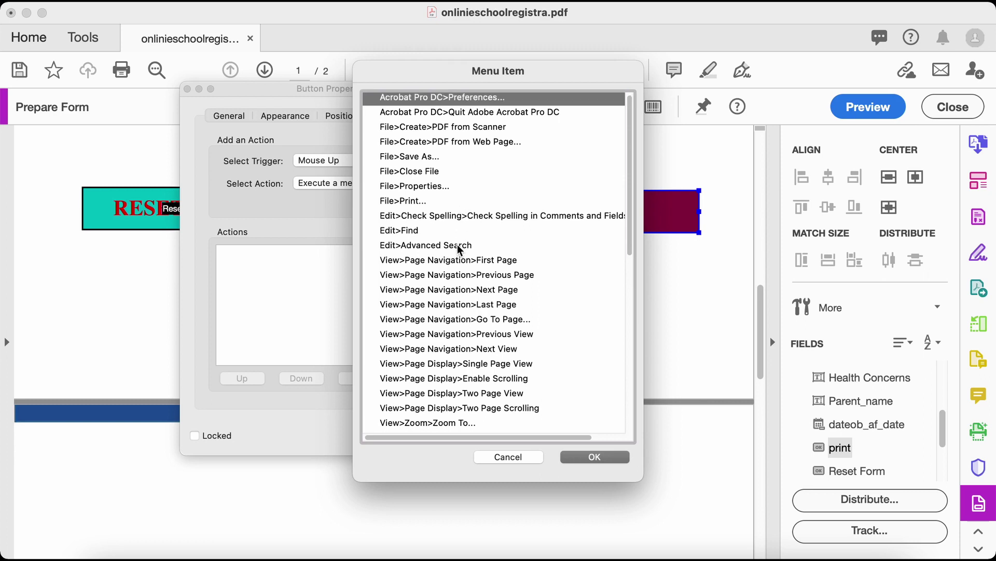
scroll(457, 248, "down", 1)
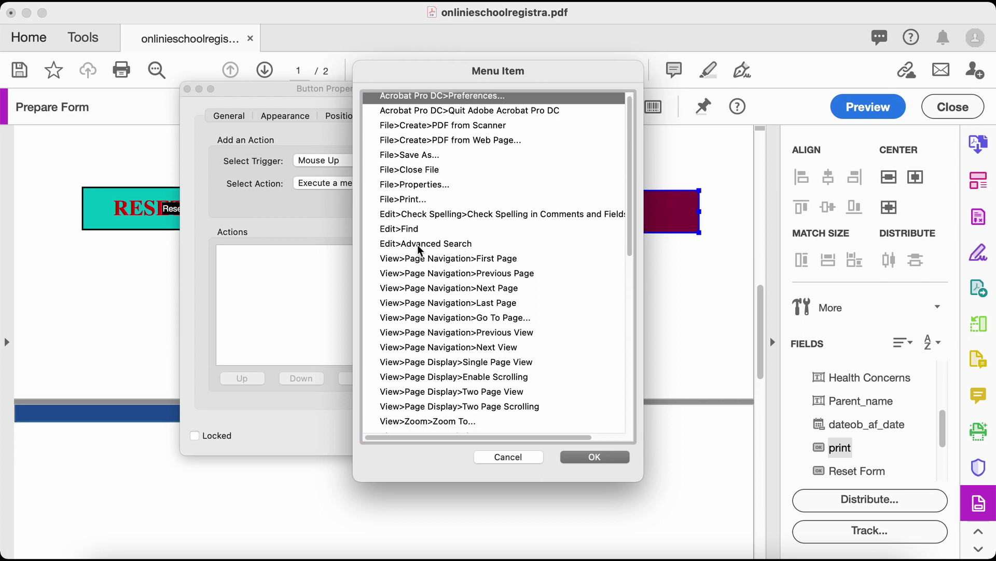
scroll(458, 273, "down", 2)
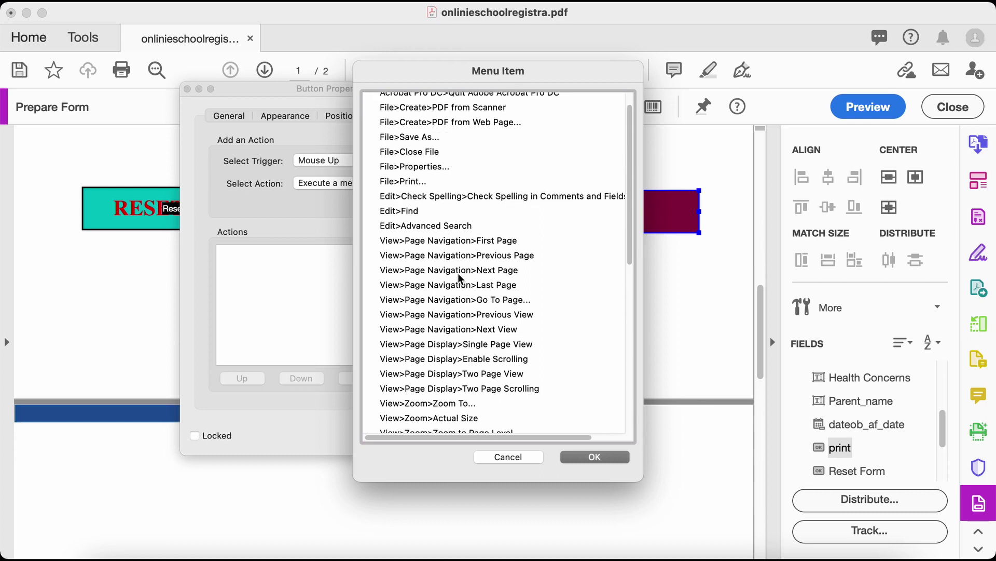
scroll(458, 273, "down", 6)
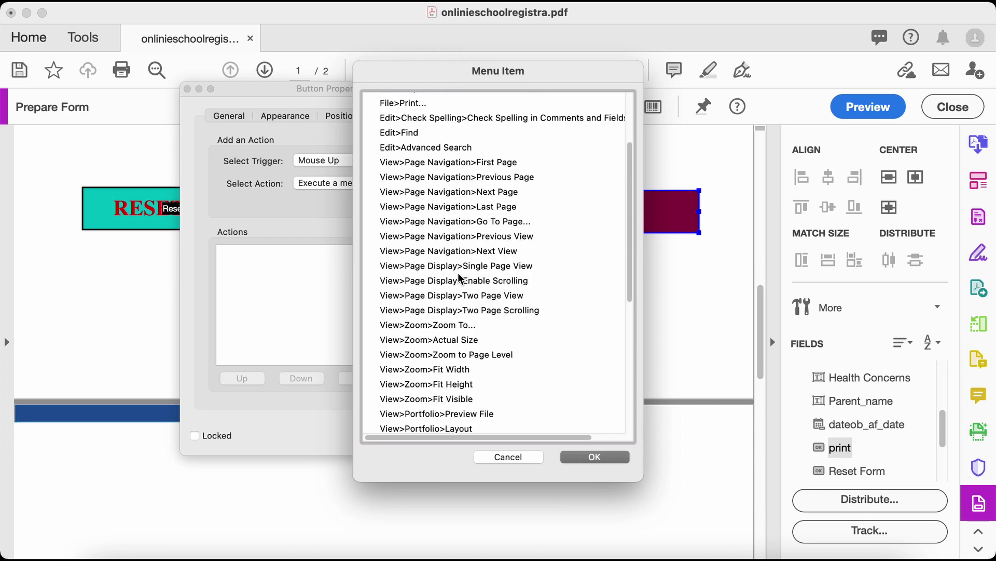
scroll(457, 272, "down", 5)
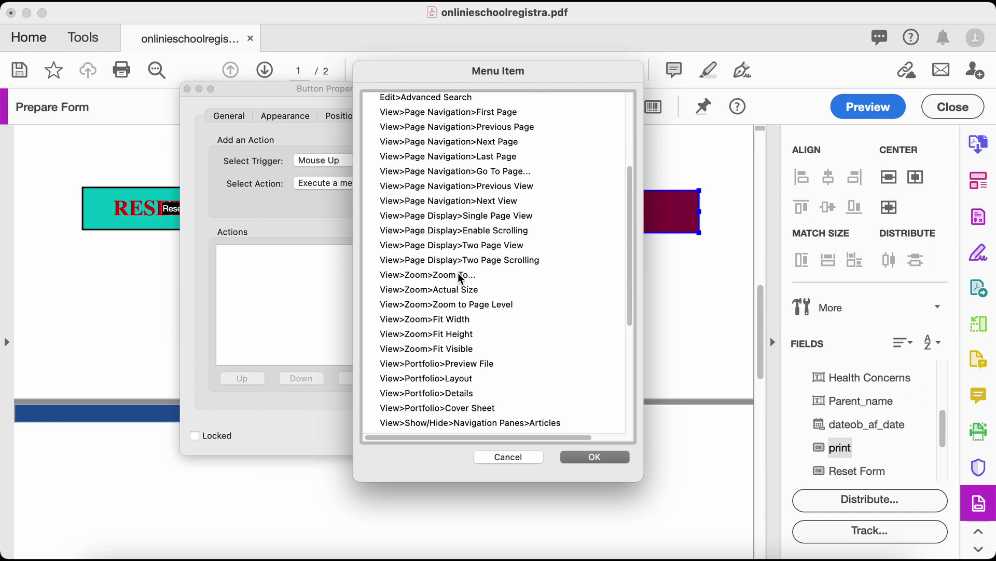
scroll(457, 272, "down", 6)
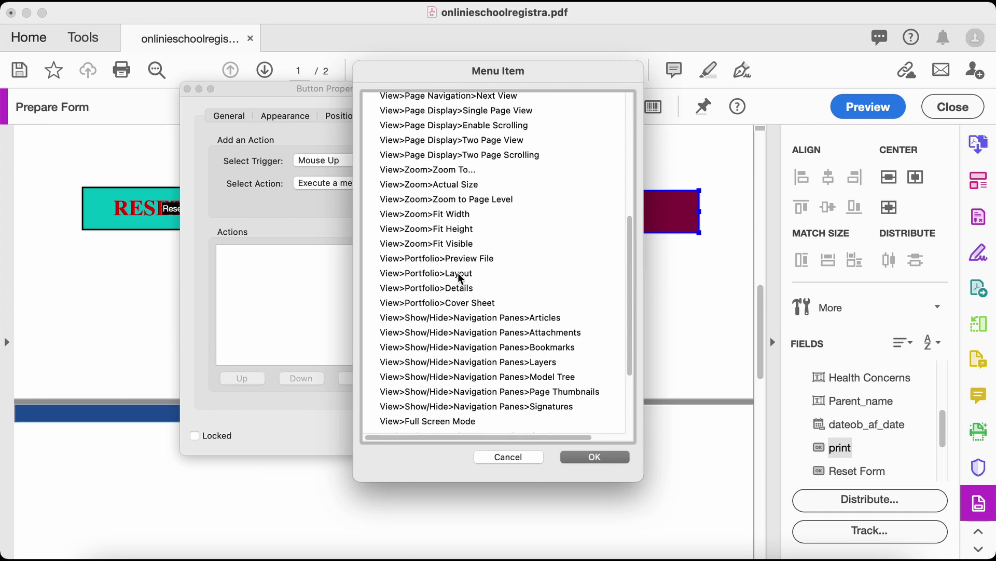
scroll(457, 272, "down", 3)
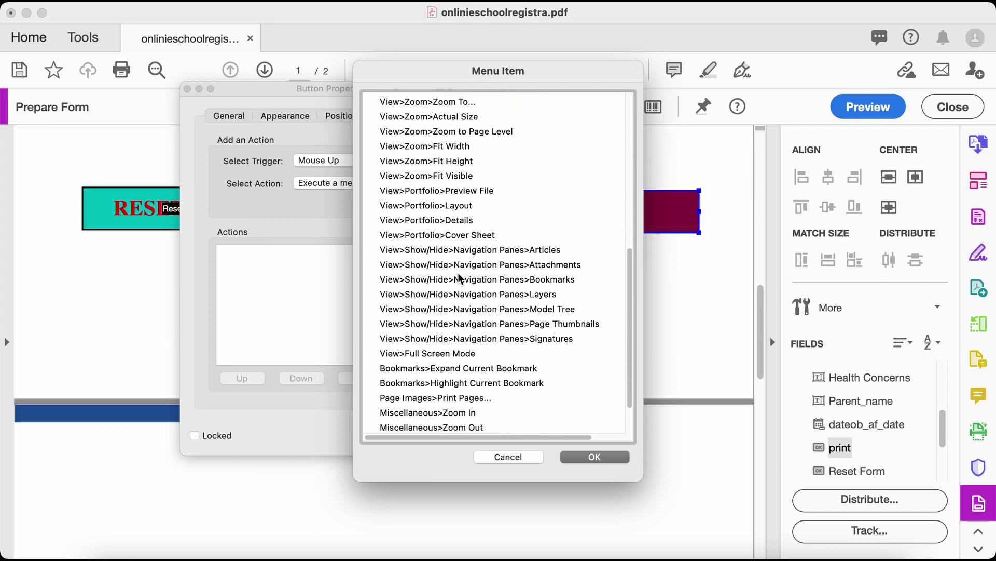
scroll(437, 397, "down", 1)
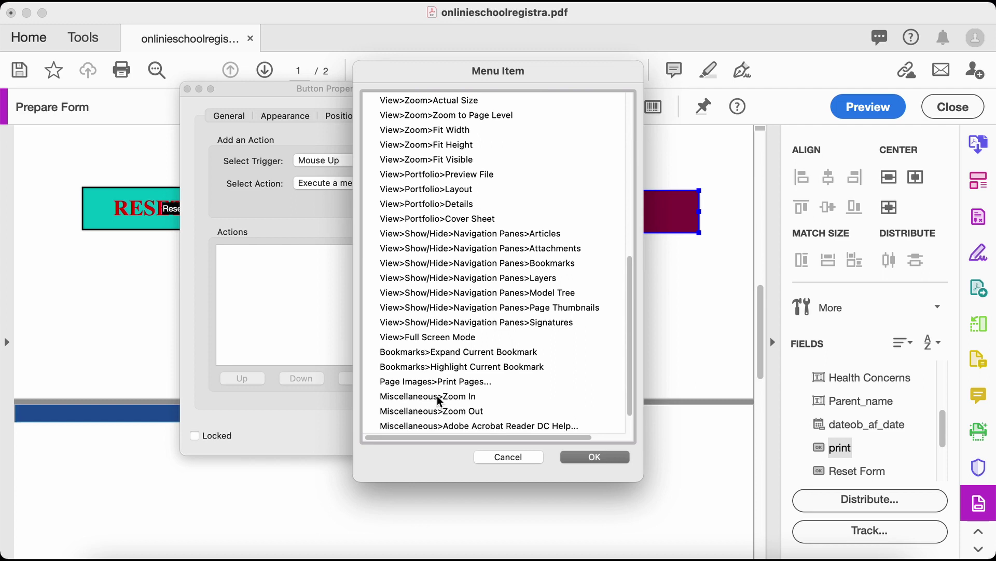
scroll(438, 393, "down", 2)
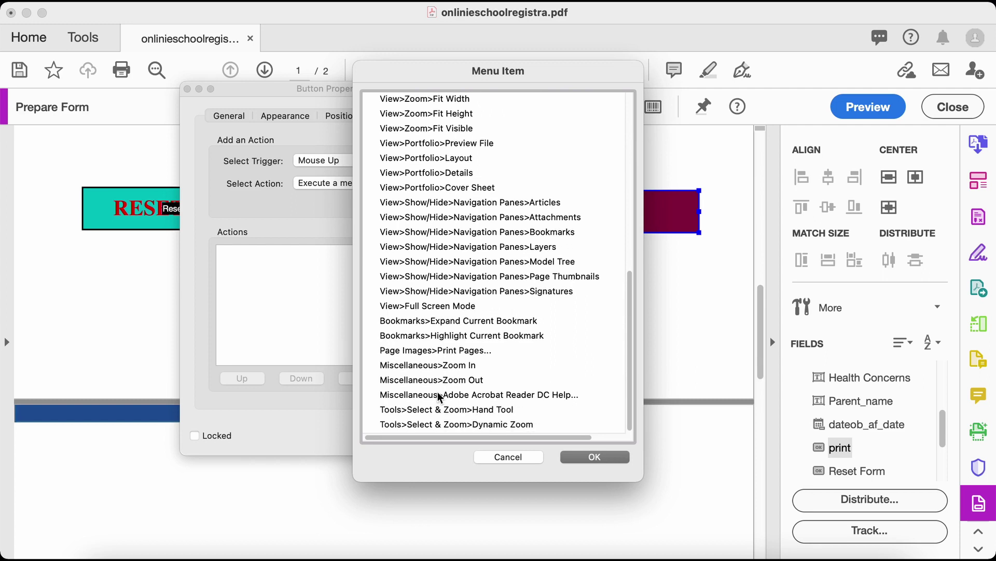
scroll(438, 395, "up", 2)
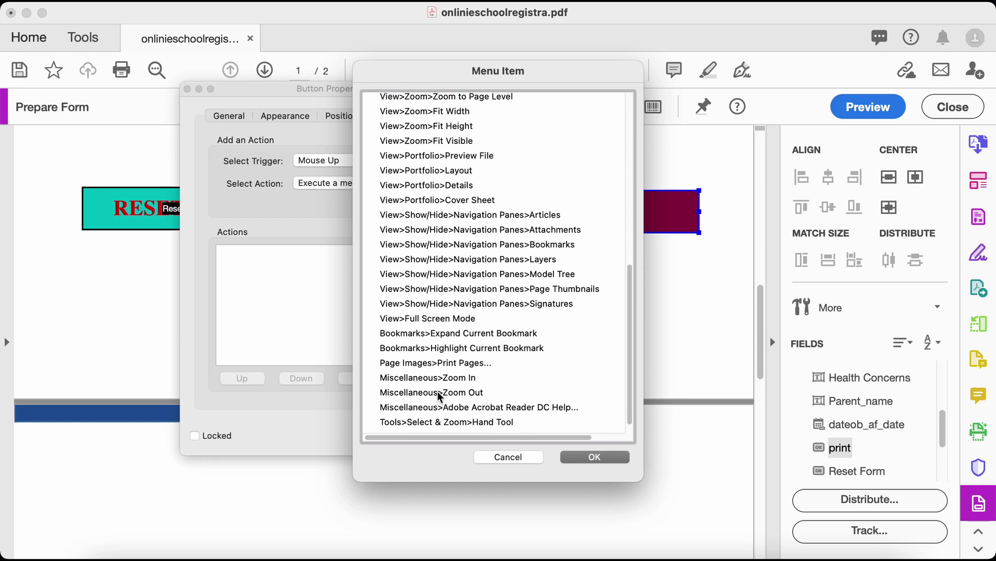
scroll(434, 235, "up", 8)
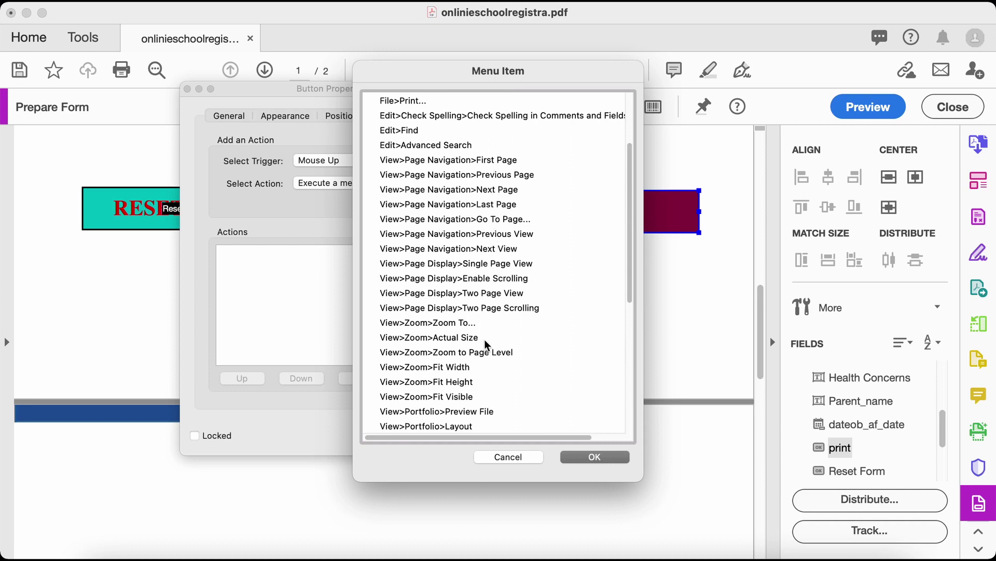
scroll(488, 377, "up", 2)
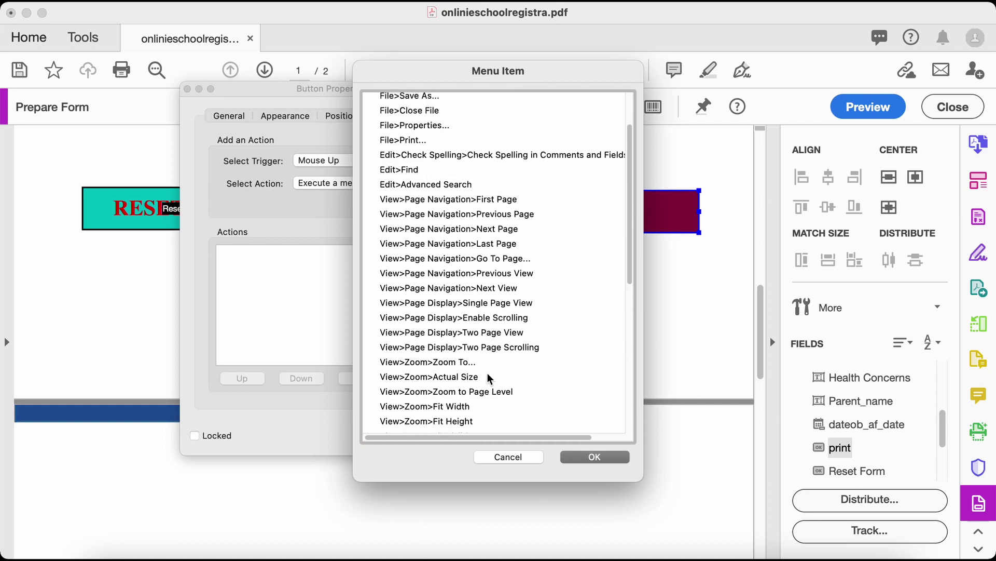
scroll(487, 373, "up", 3)
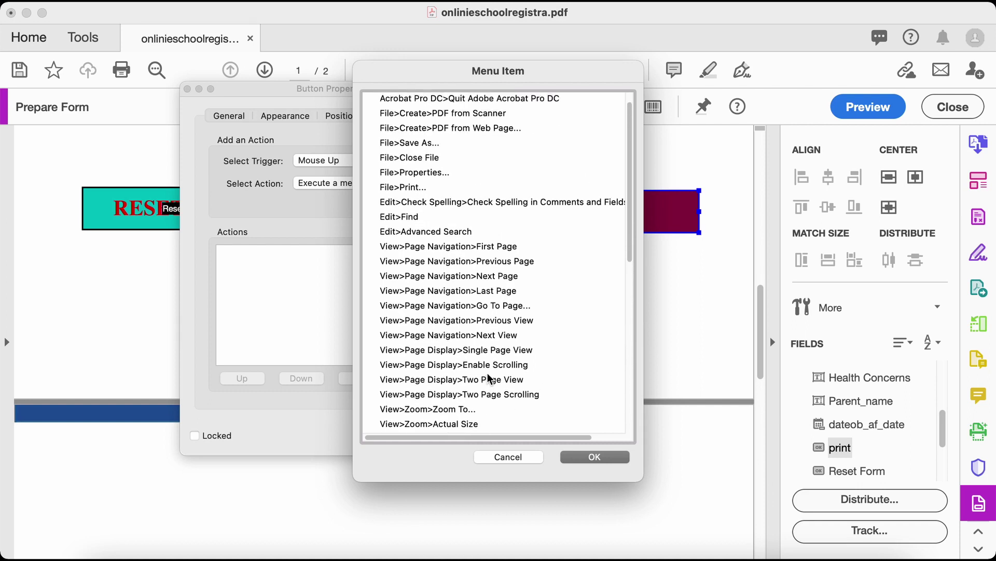
scroll(487, 377, "up", 1)
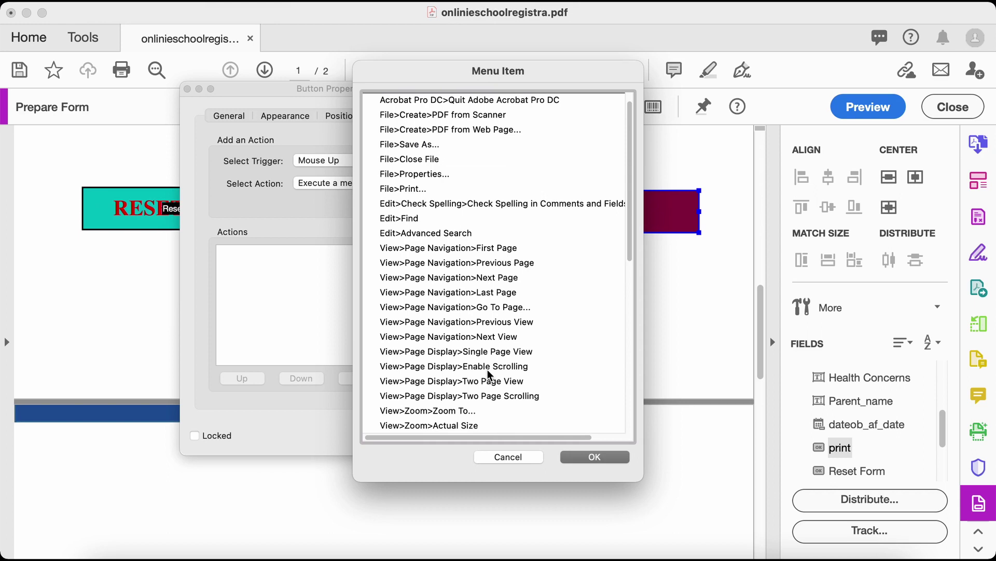
Pick File>Print... and confirm it as the Print button's Mouse Up action
left_click(397, 189)
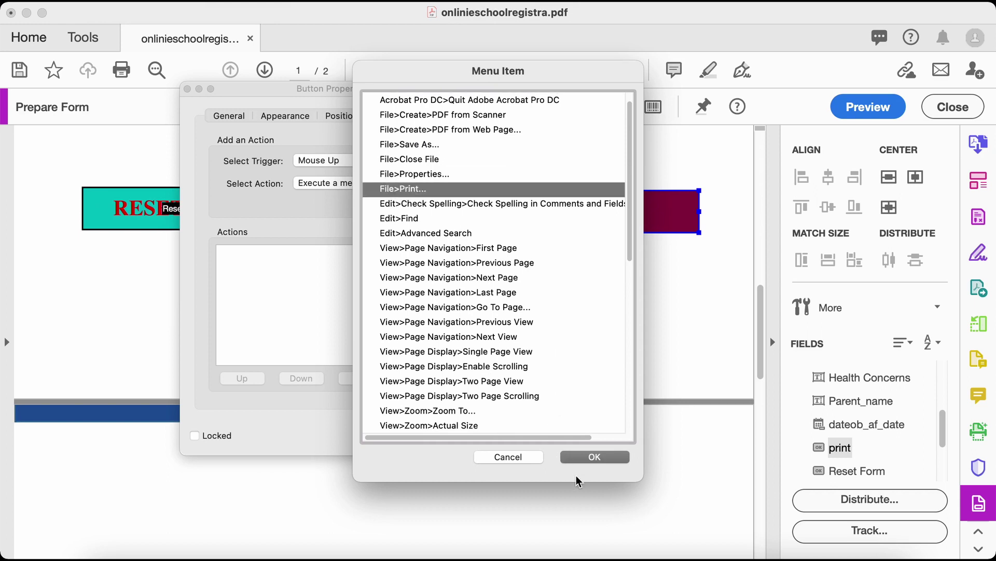
left_click(584, 456)
left_click(306, 299)
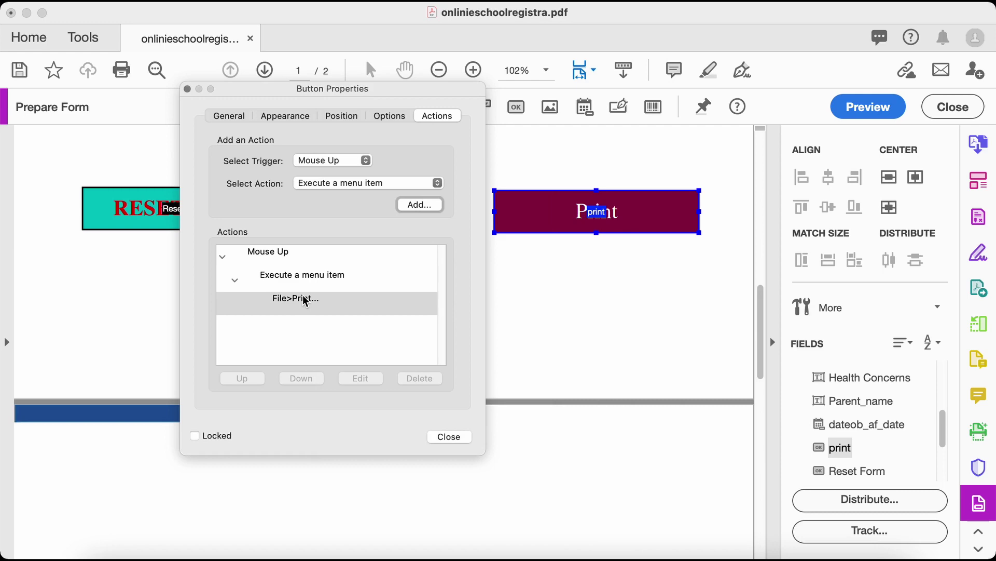
left_click(322, 276)
left_click(456, 441)
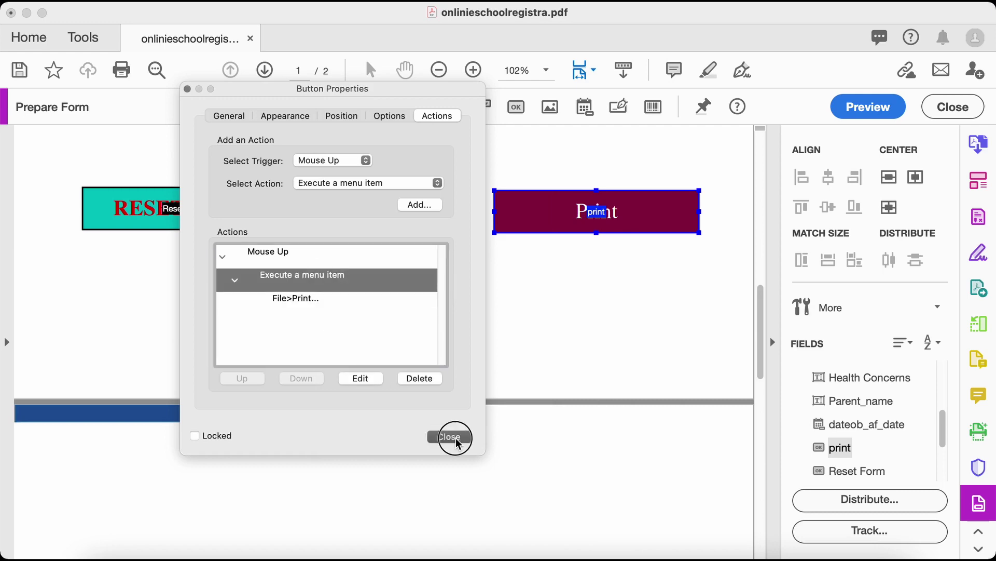
Scroll through the form, checking the address, email and date of birth fields
scroll(493, 337, "up", 10)
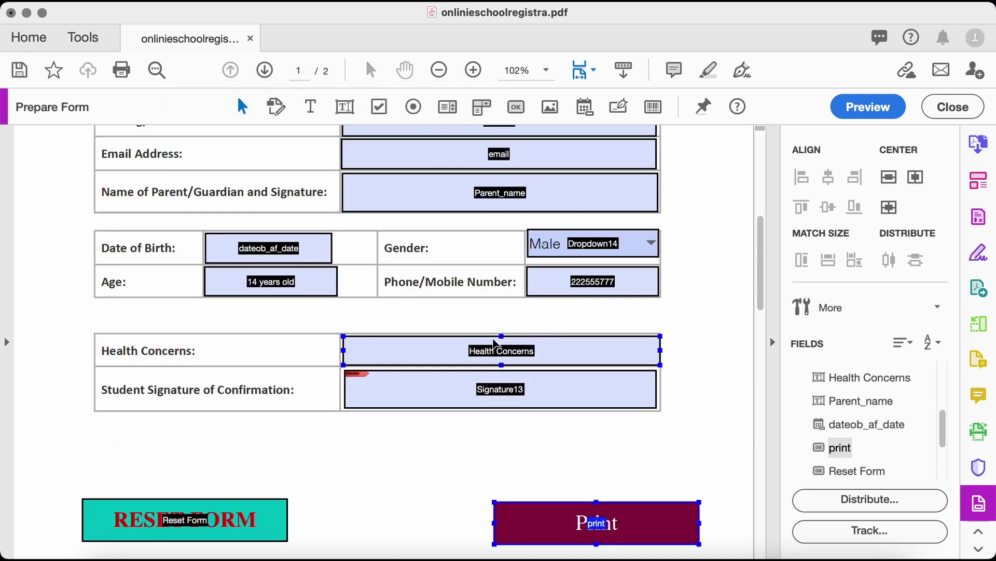
left_click(494, 342)
scroll(493, 342, "up", 5)
scroll(487, 329, "down", 7)
left_click(488, 322)
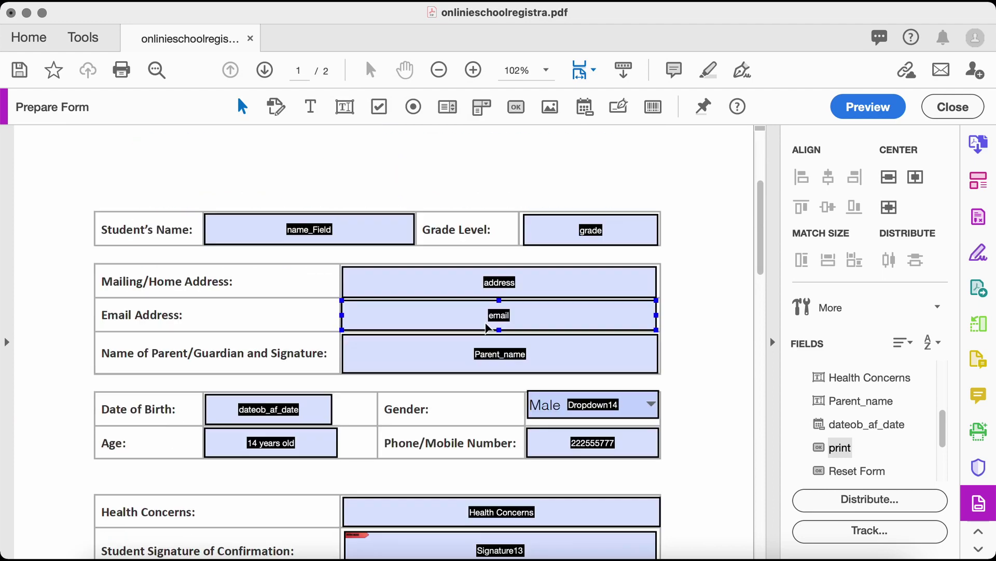
scroll(302, 387, "down", 5)
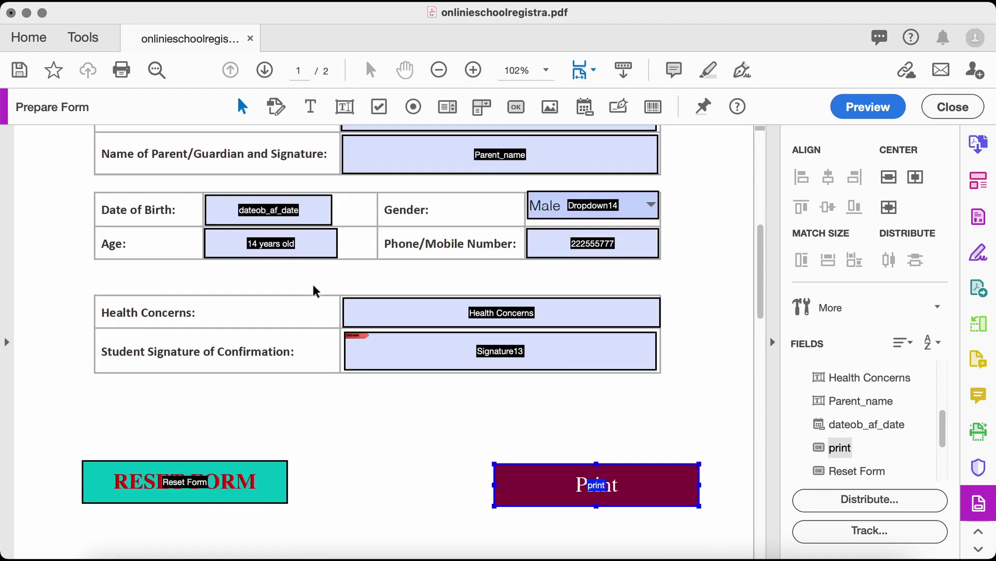
left_click(307, 202)
scroll(311, 306, "down", 3)
scroll(373, 326, "up", 5)
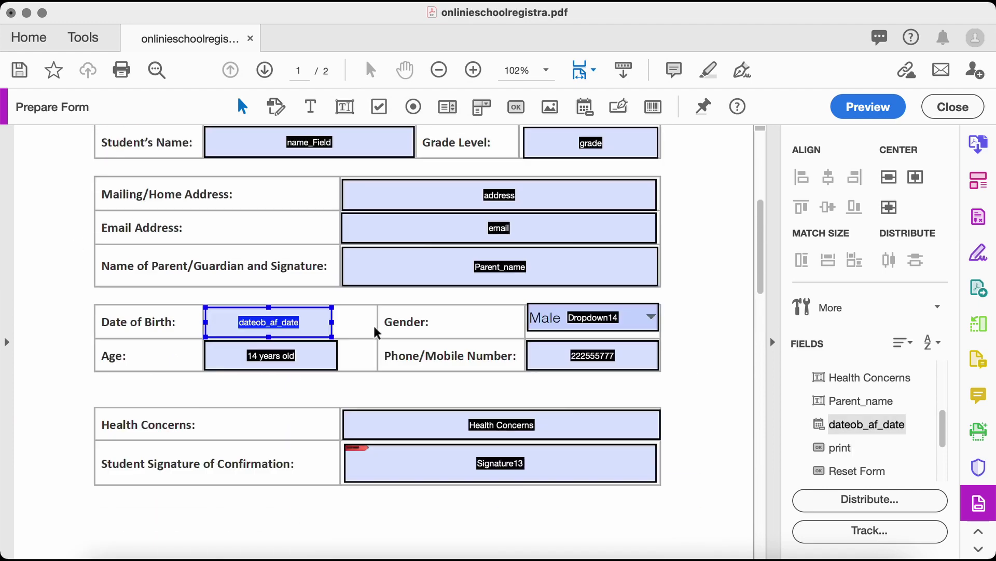
scroll(357, 321, "up", 7)
scroll(356, 319, "down", 13)
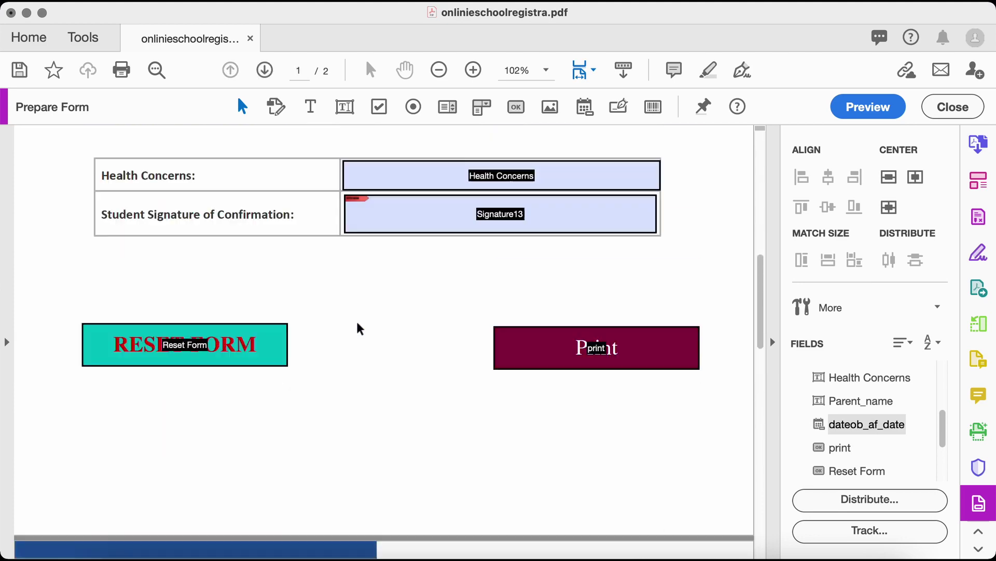
scroll(356, 319, "up", 8)
In preview, enter a student name, see Grade Level reject 100, then enter 1
left_click(861, 105)
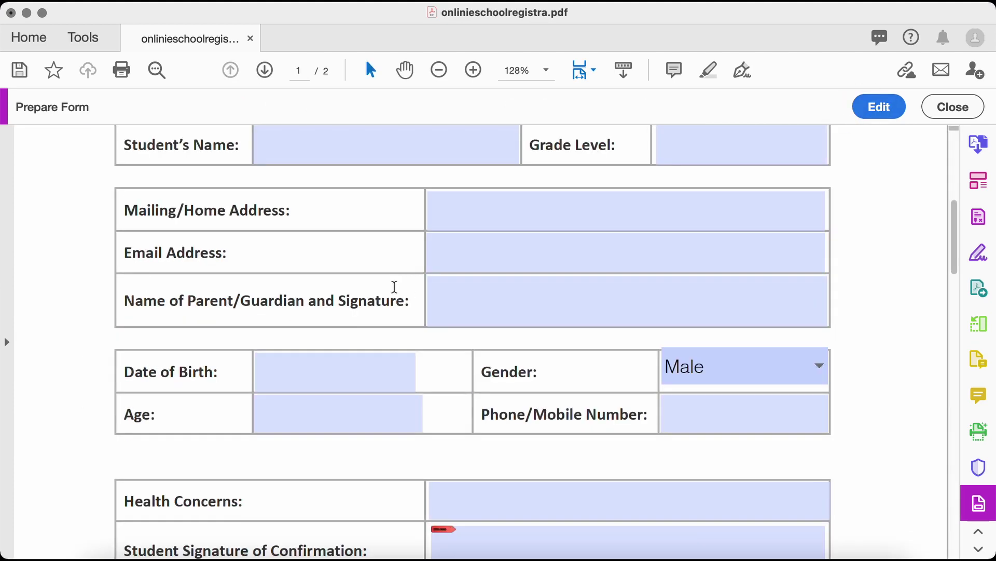
scroll(394, 287, "up", 1)
left_click(362, 172)
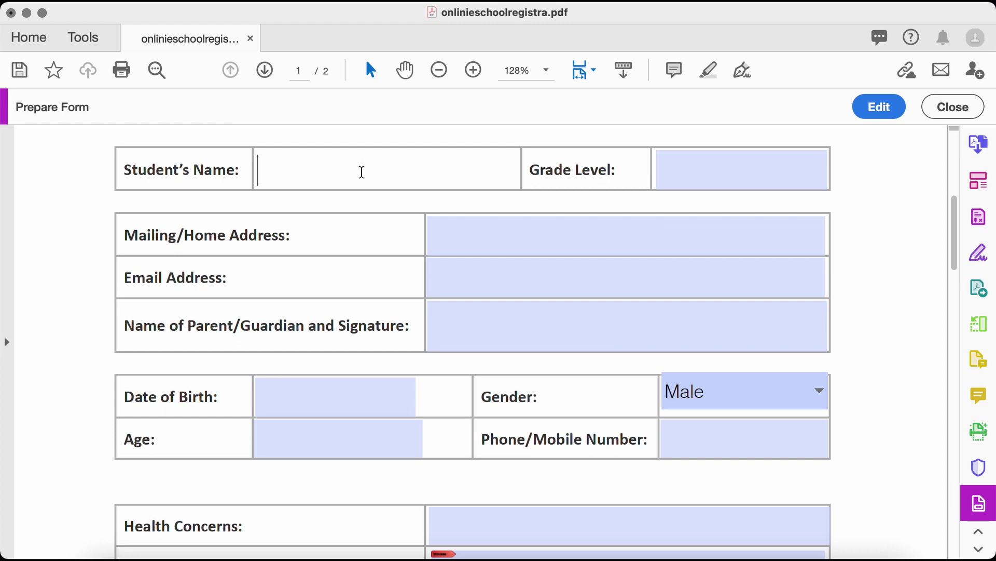
type("Joshi")
key("Tab")
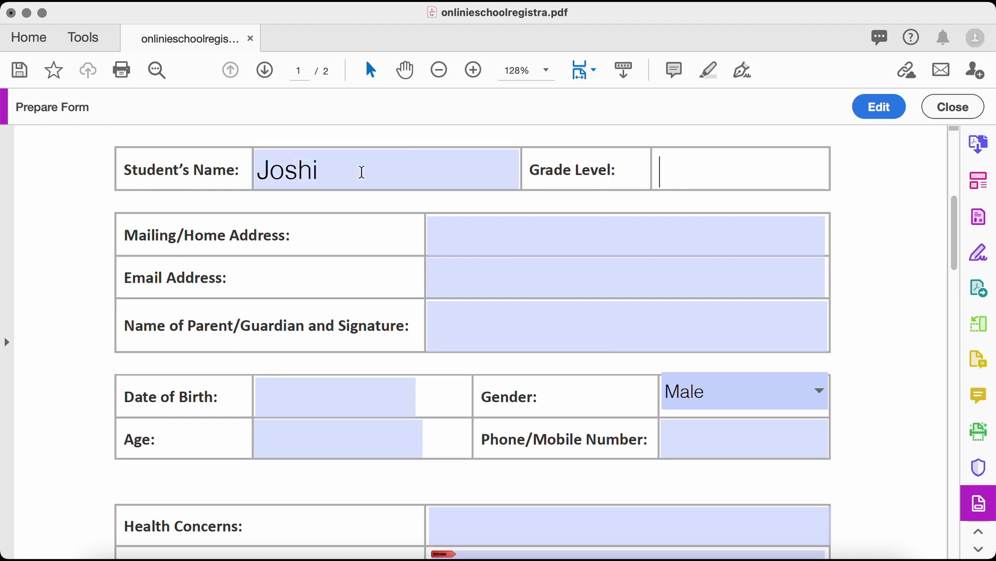
type("100")
left_click(640, 207)
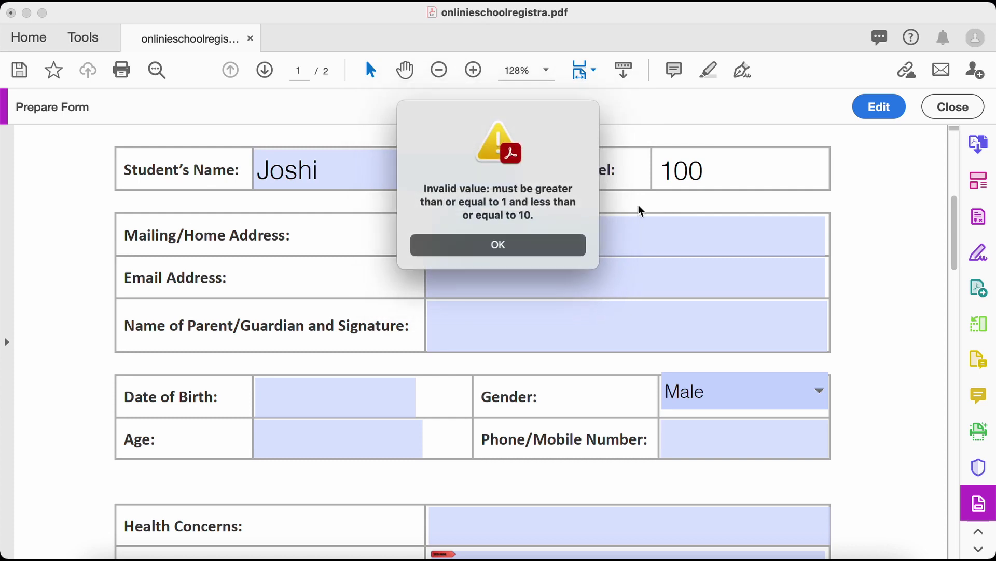
left_click(520, 243)
left_click(684, 171)
type("1")
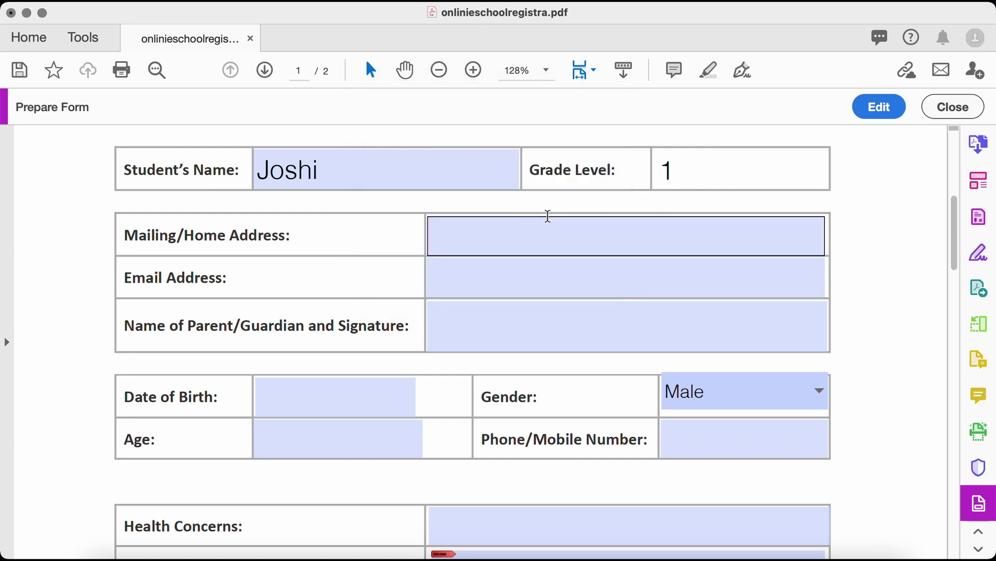
Enter 'ABCD' as address, trigger the invalid-email alert, then enter a full email address
left_click(548, 216)
type("ABCD")
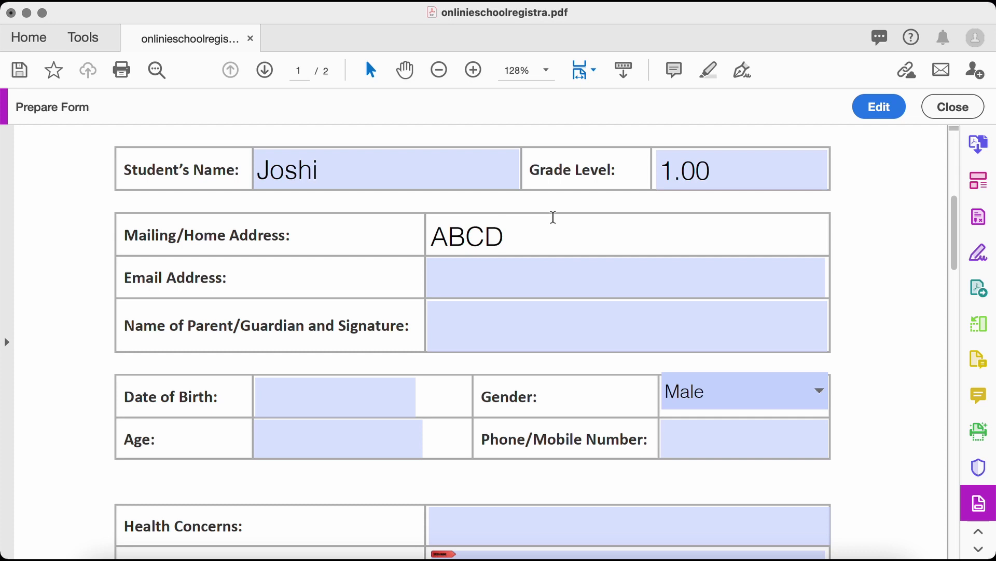
key("Tab")
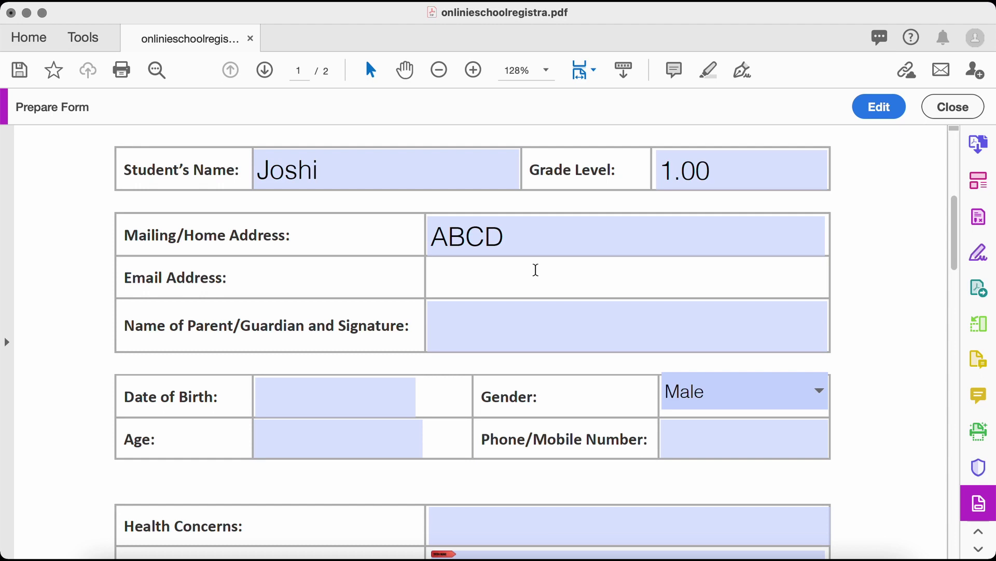
type("joshi")
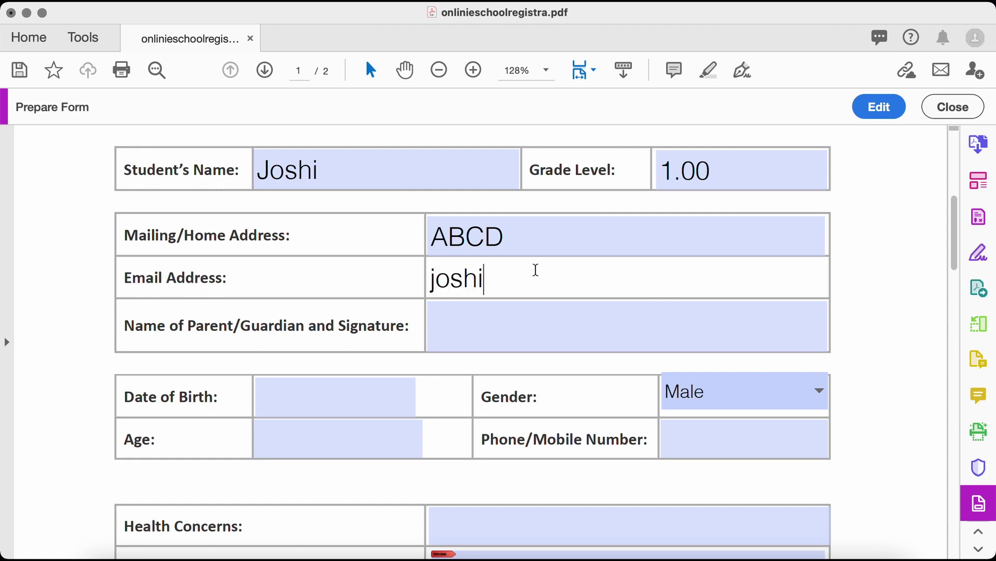
left_click(509, 324)
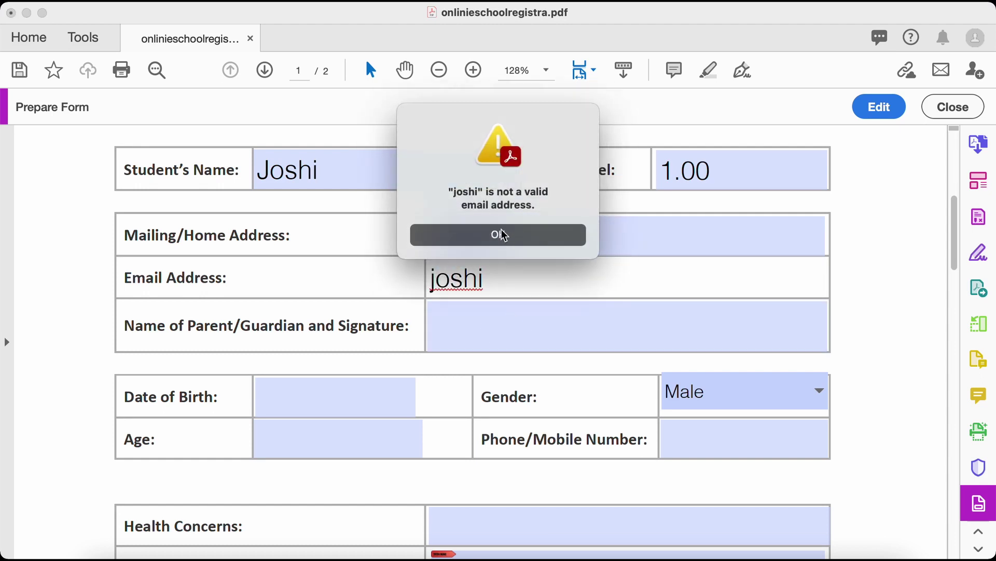
left_click(536, 237)
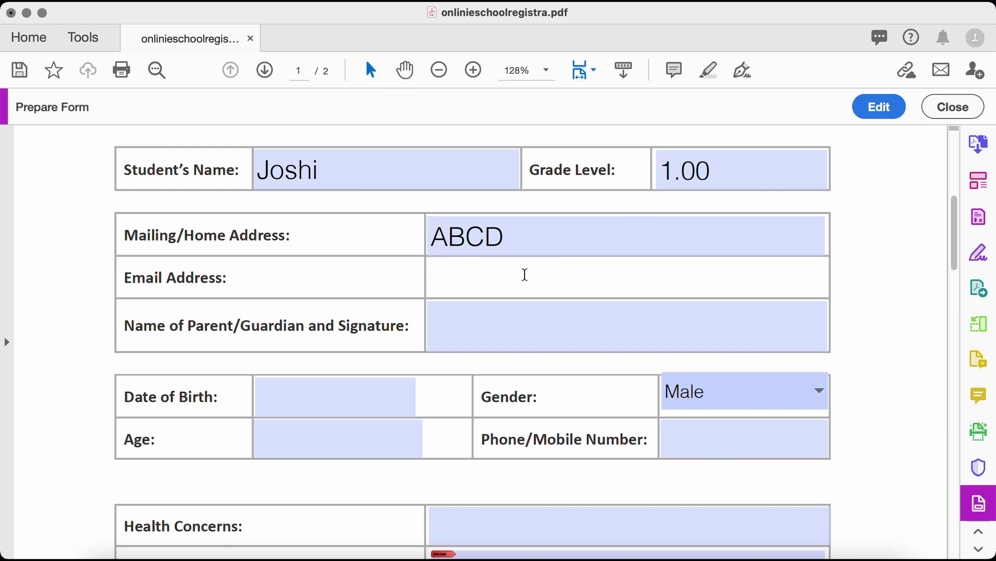
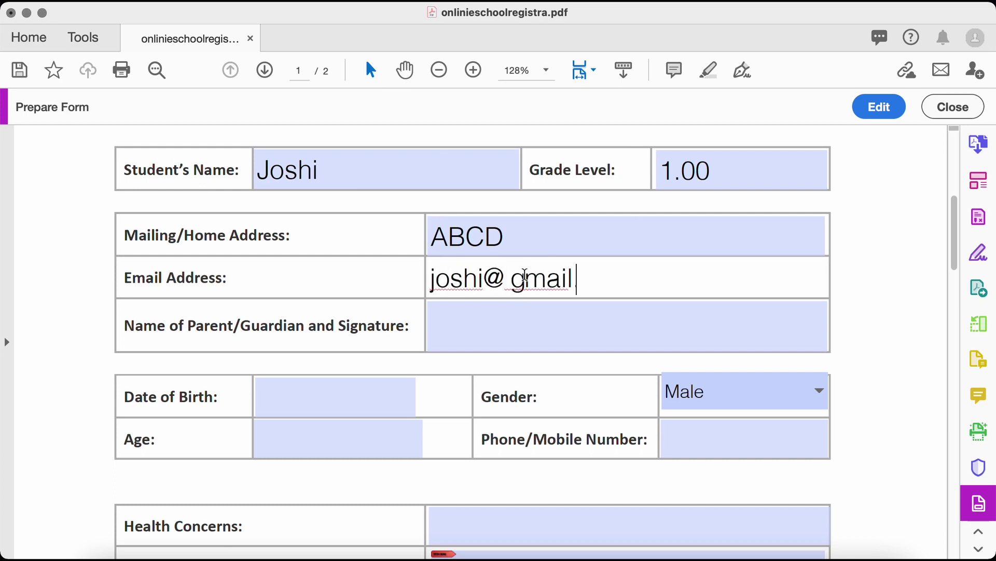
left_click(534, 317)
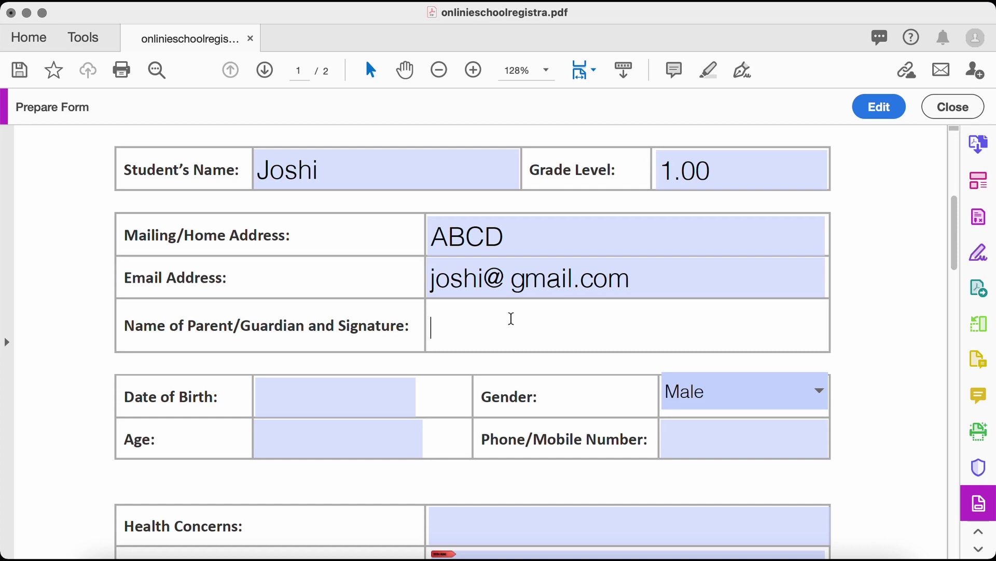
Enter the parent's name, birth date 15 July 2021 and gender Male
type("Jaaaaaaaaaa")
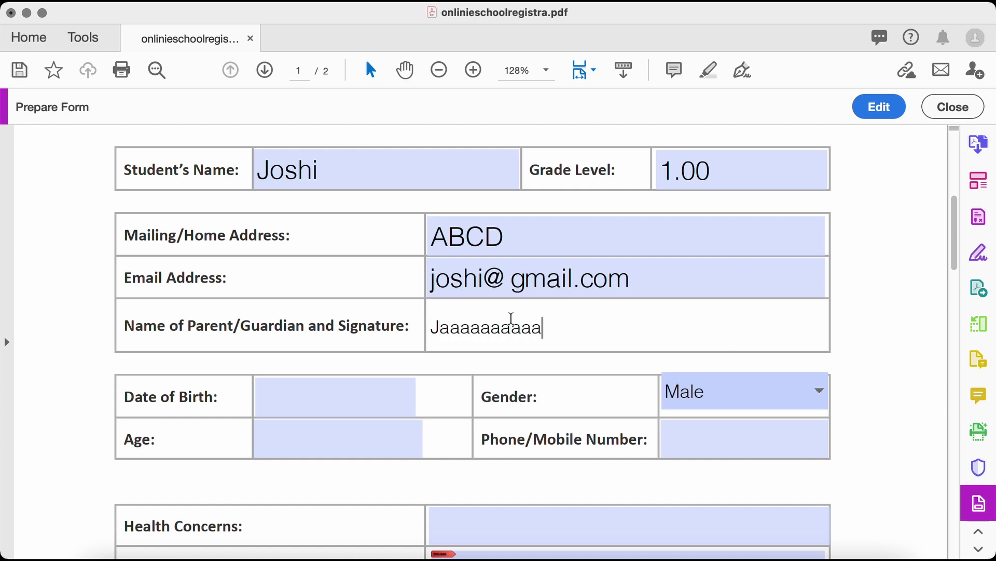
left_click(383, 391)
left_click(422, 399)
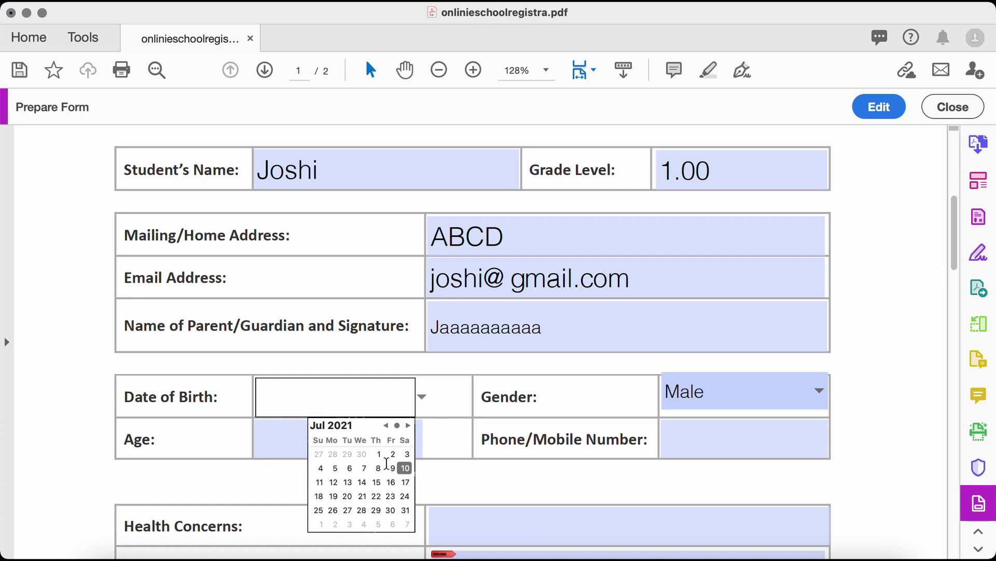
left_click(378, 483)
left_click(731, 396)
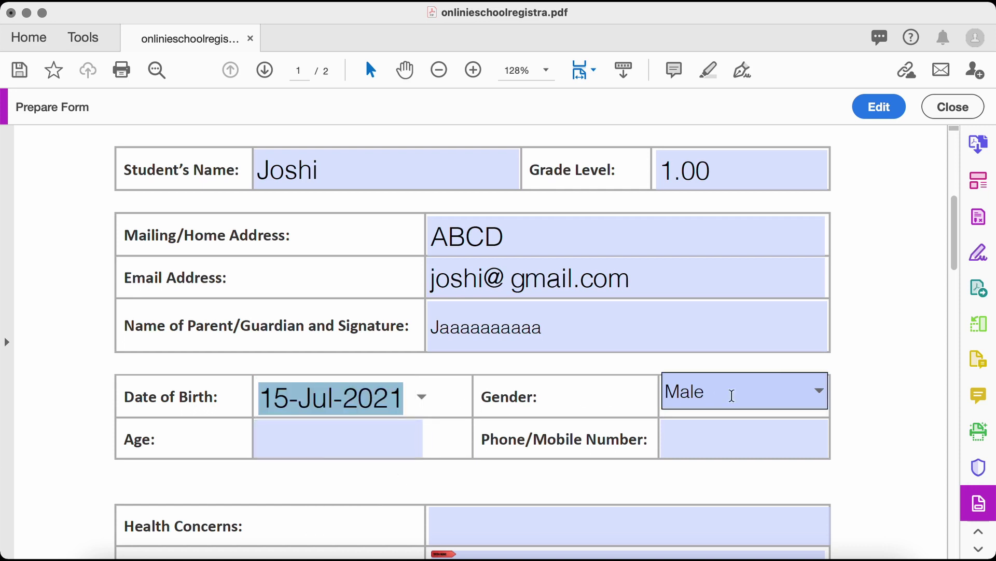
left_click(819, 391)
left_click(808, 413)
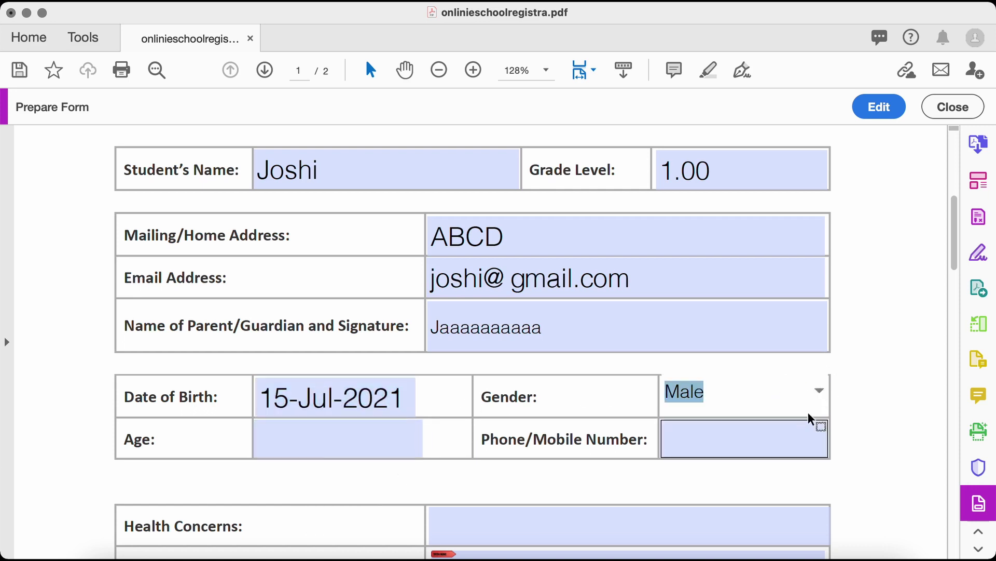
Enter the phone number and commit it so it gets formatted
scroll(861, 375, "down", 3)
left_click(770, 364)
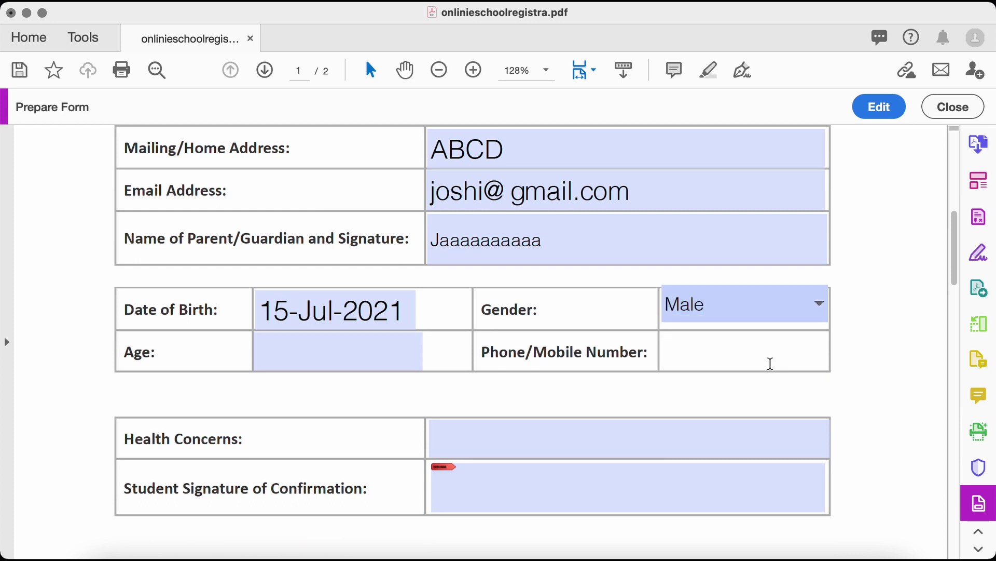
type("99999999")
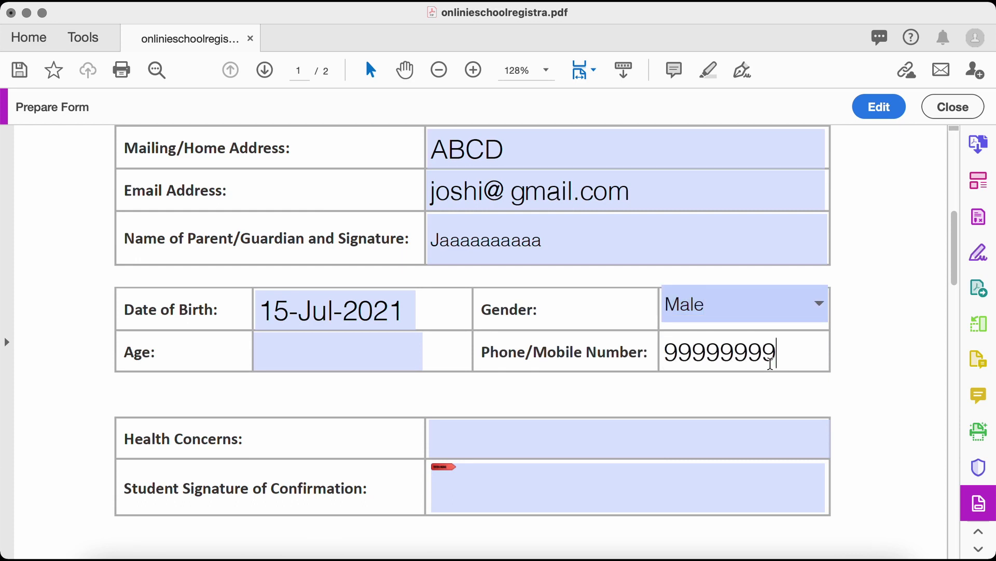
type("99")
left_click(765, 391)
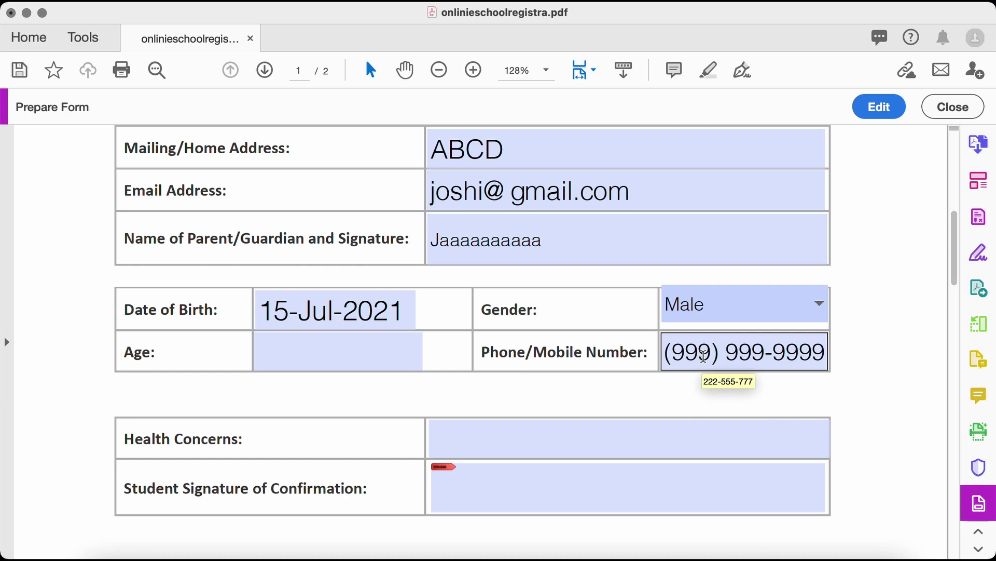
Set the age to 10 and Health Concerns to 'None'
left_click(370, 354)
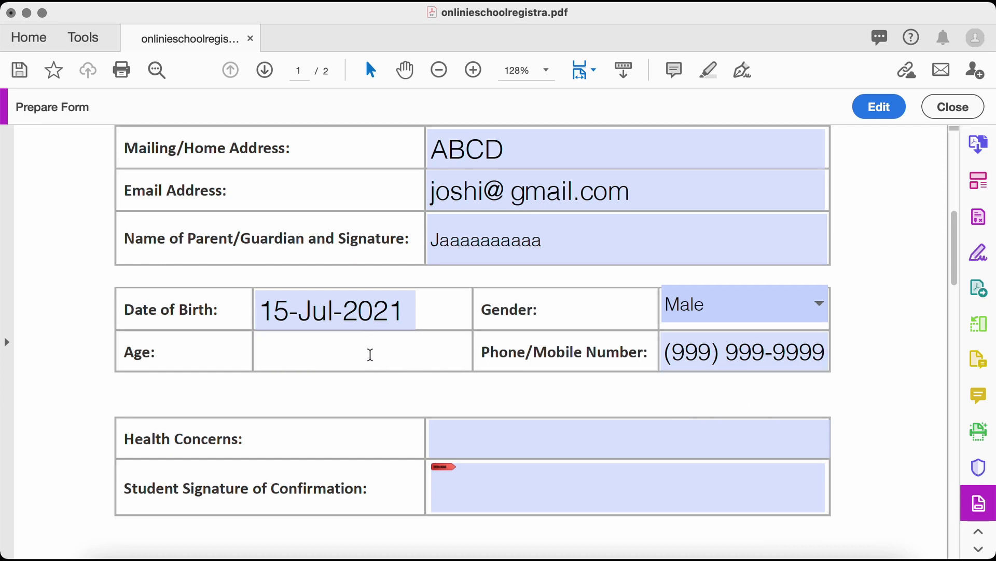
type("10")
left_click(368, 386)
scroll(368, 386, "down", 2)
left_click(491, 389)
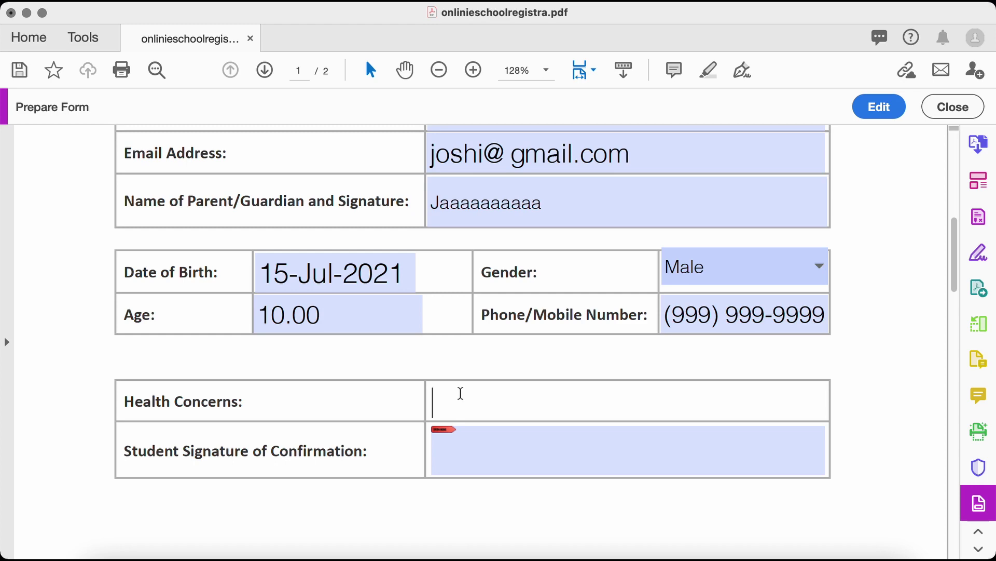
type("None")
scroll(478, 405, "down", 4)
left_click(498, 268)
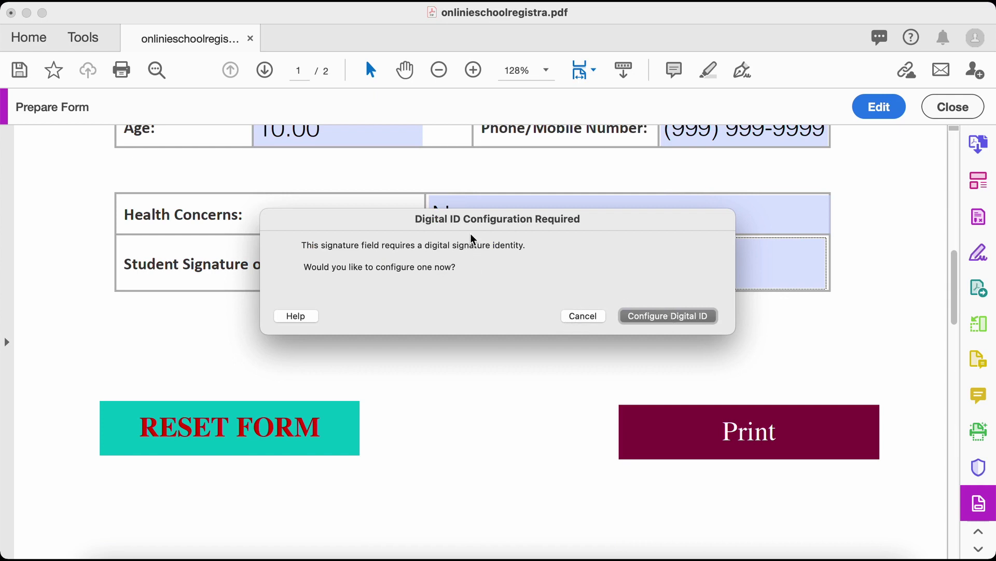
left_click(572, 319)
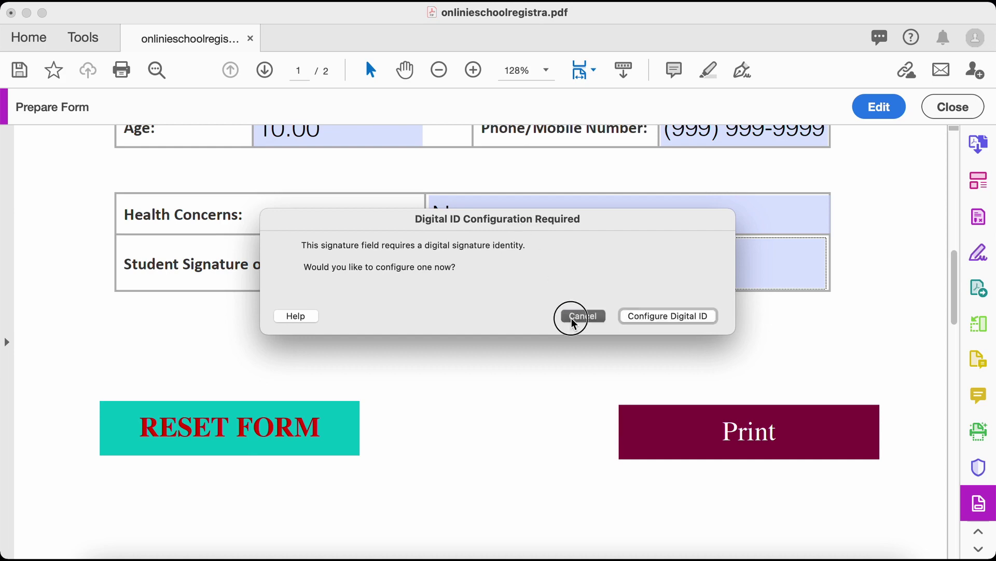
Clear all entered data with the Reset Form button and confirm Student's Name is empty
scroll(528, 353, "up", 6)
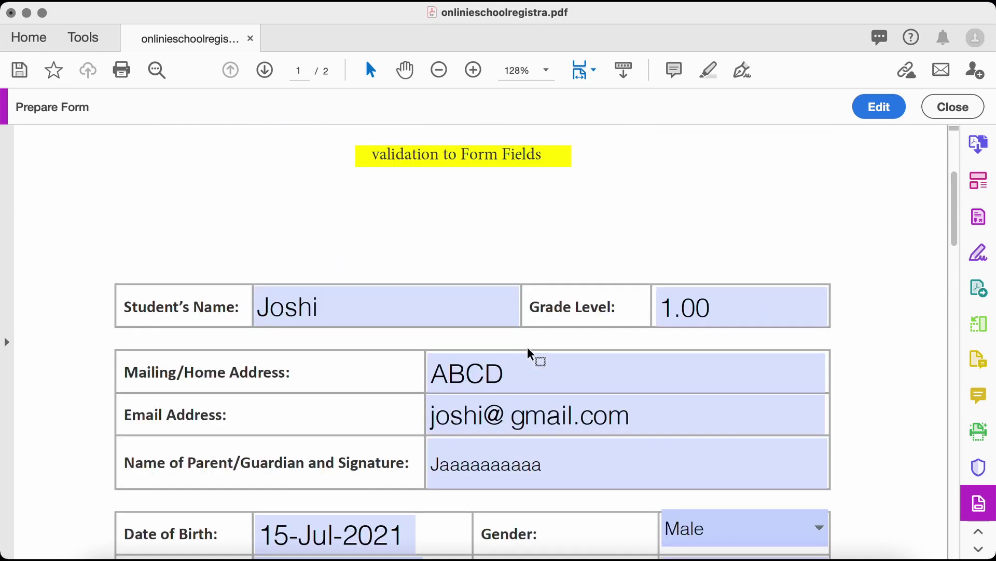
scroll(518, 317, "down", 9)
scroll(518, 318, "up", 15)
scroll(518, 317, "down", 13)
scroll(519, 318, "down", 3)
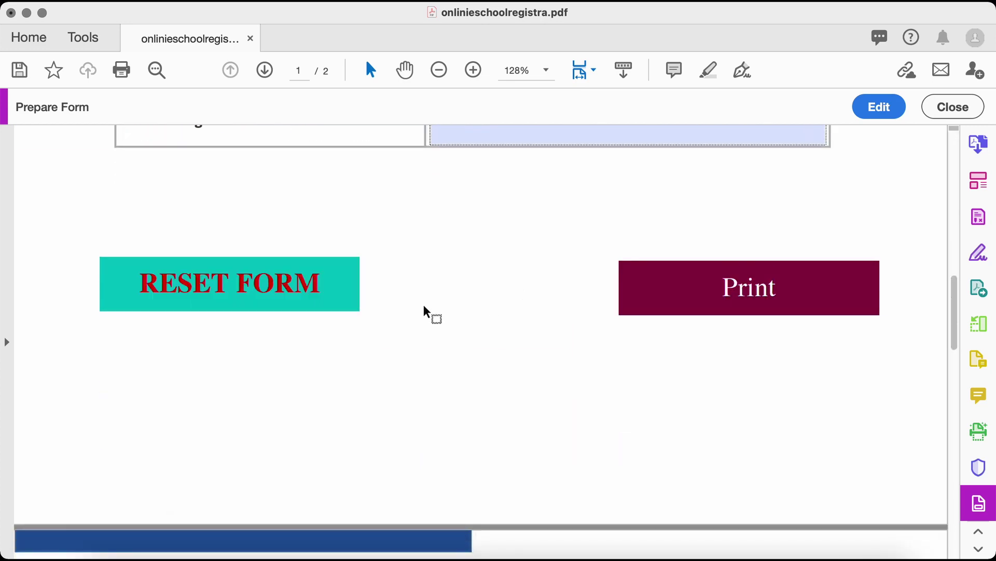
left_click(276, 324)
scroll(418, 314, "up", 5)
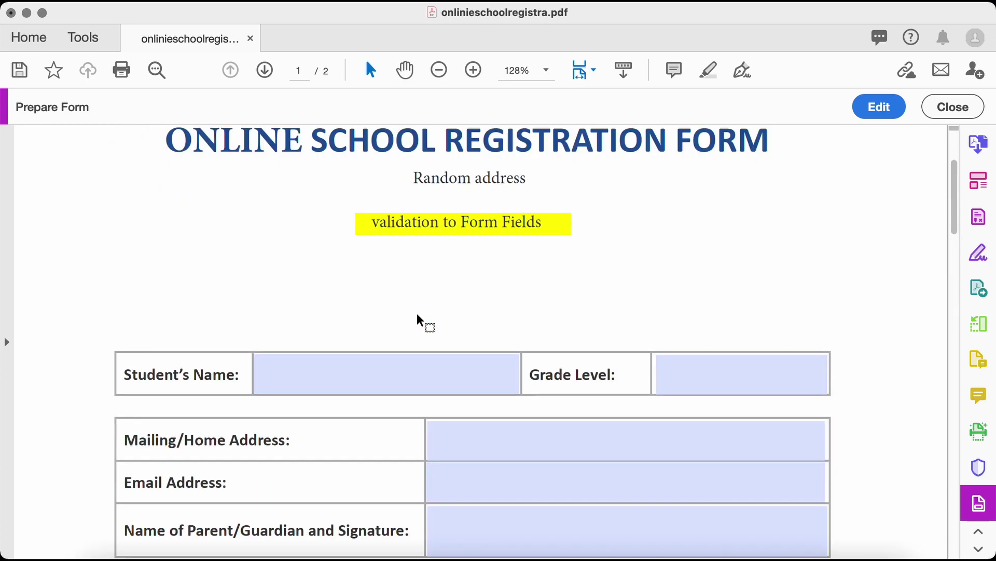
scroll(385, 240, "down", 4)
left_click(356, 159)
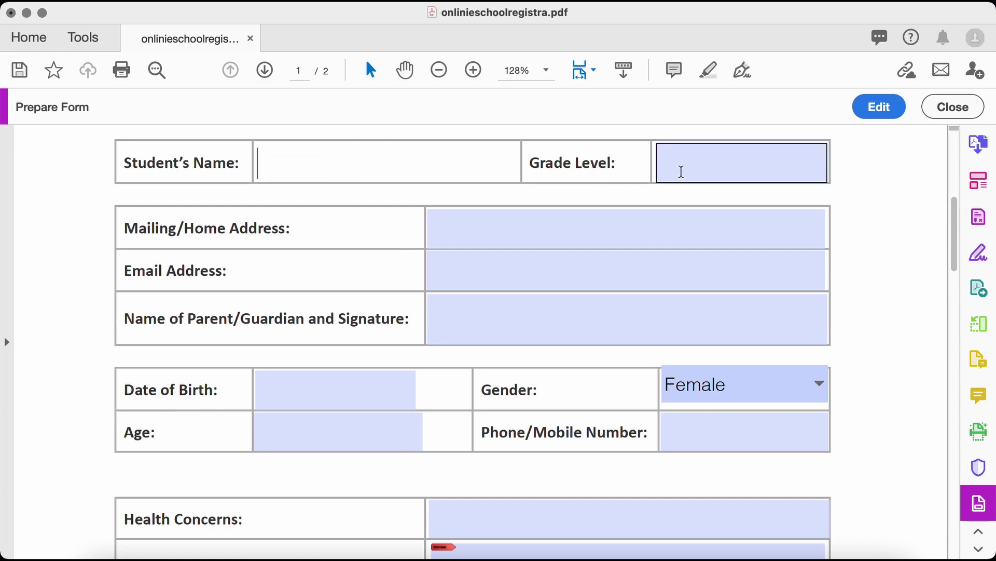
Test the Print button, which reports that a printer must be installed
scroll(527, 335, "down", 8)
scroll(525, 332, "up", 9)
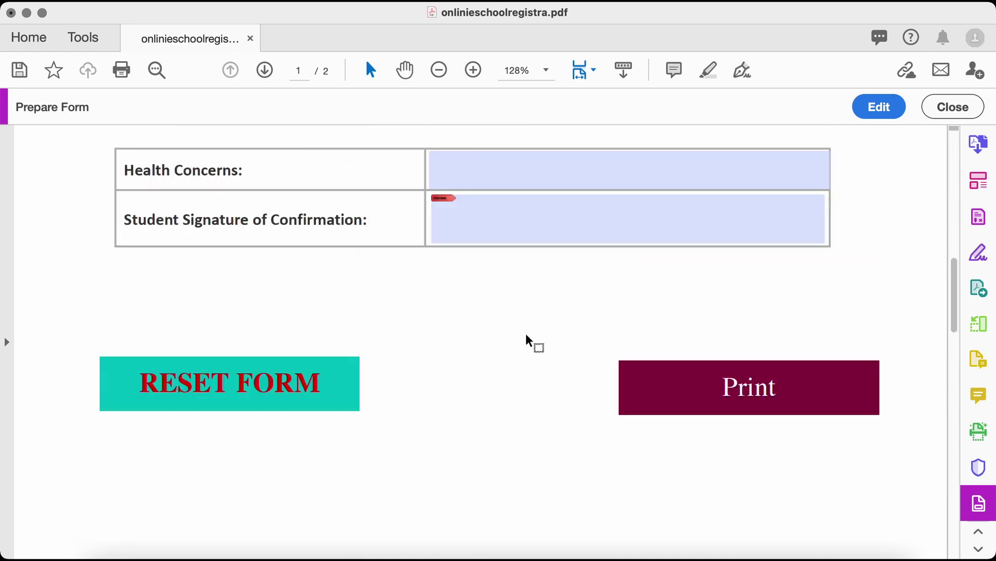
scroll(524, 329, "down", 6)
left_click(701, 412)
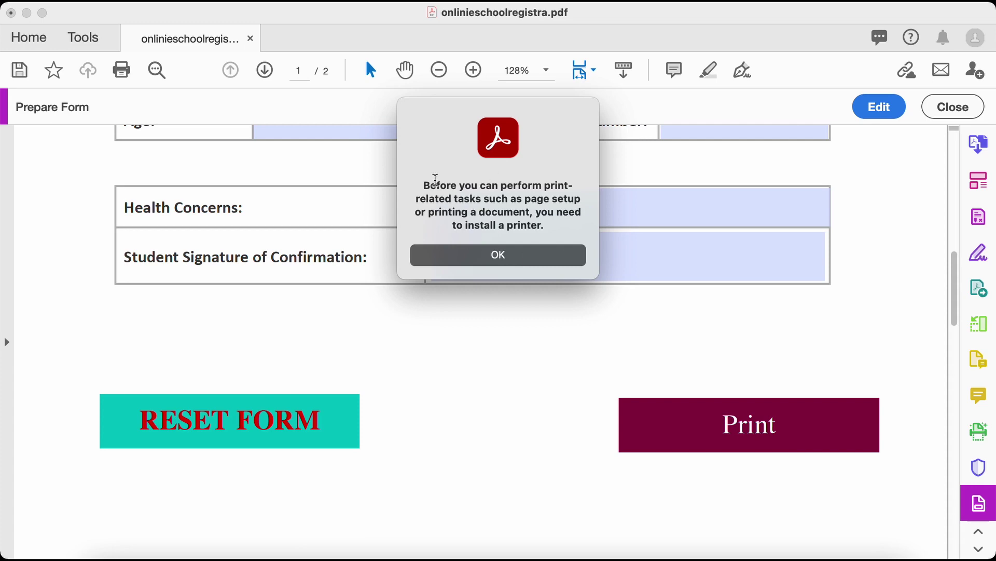
Close the printer-required alert and scroll back to the top of page 1
left_click(498, 255)
scroll(465, 271, "up", 10)
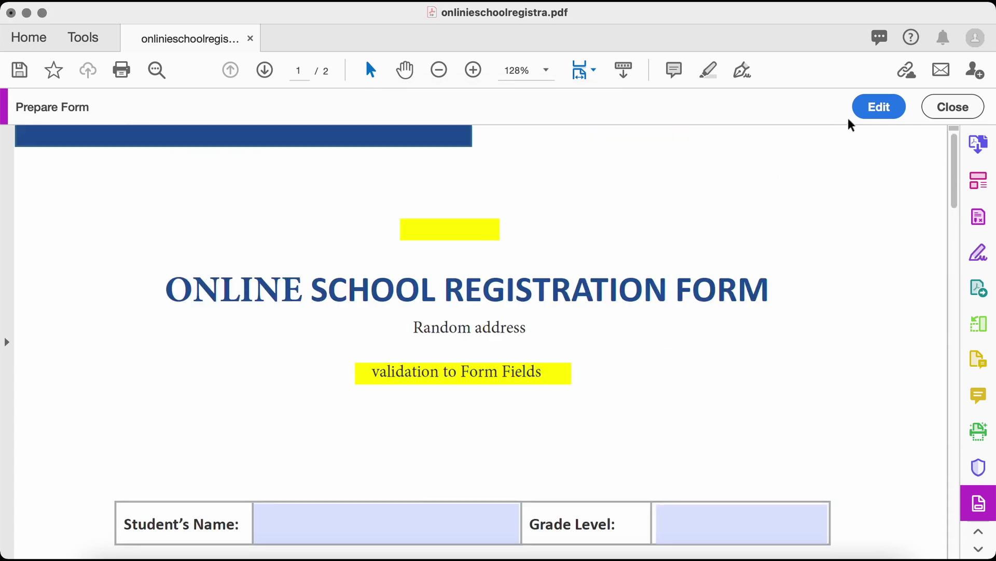
Return to form editing and check the Print button's assigned action in its properties
left_click(878, 107)
scroll(621, 200, "down", 5)
scroll(524, 251, "up", 5)
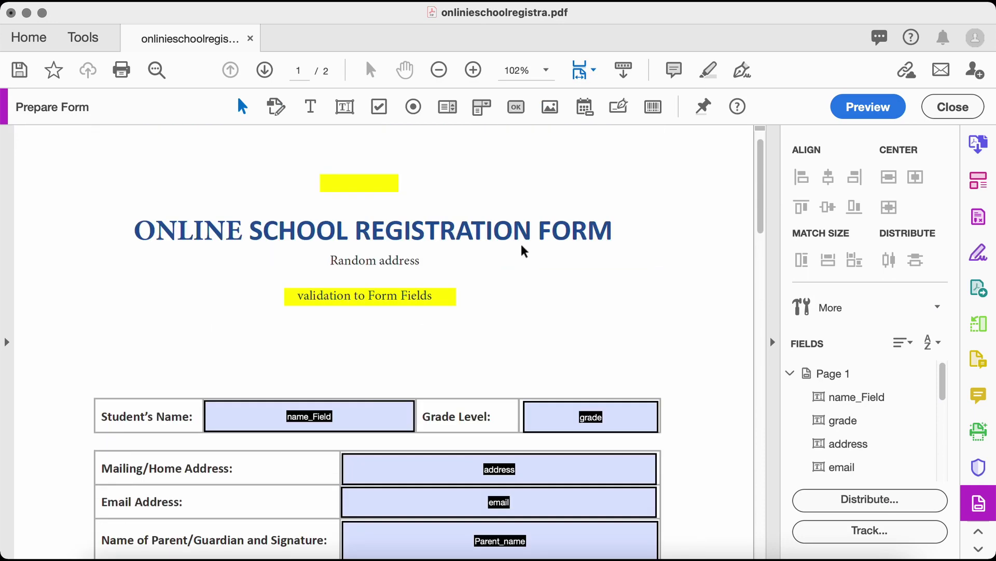
scroll(530, 265, "down", 10)
left_click(563, 419)
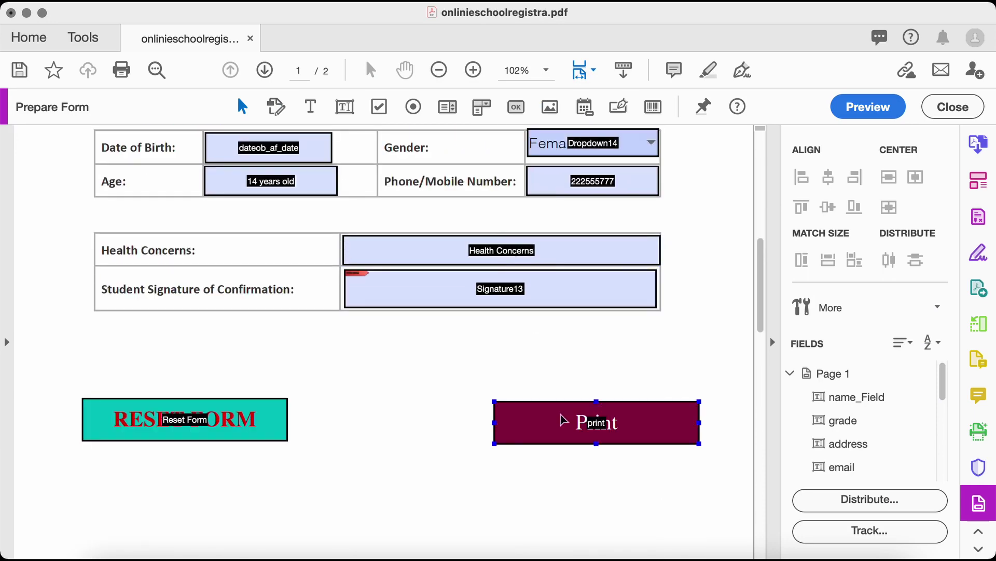
right_click(555, 421)
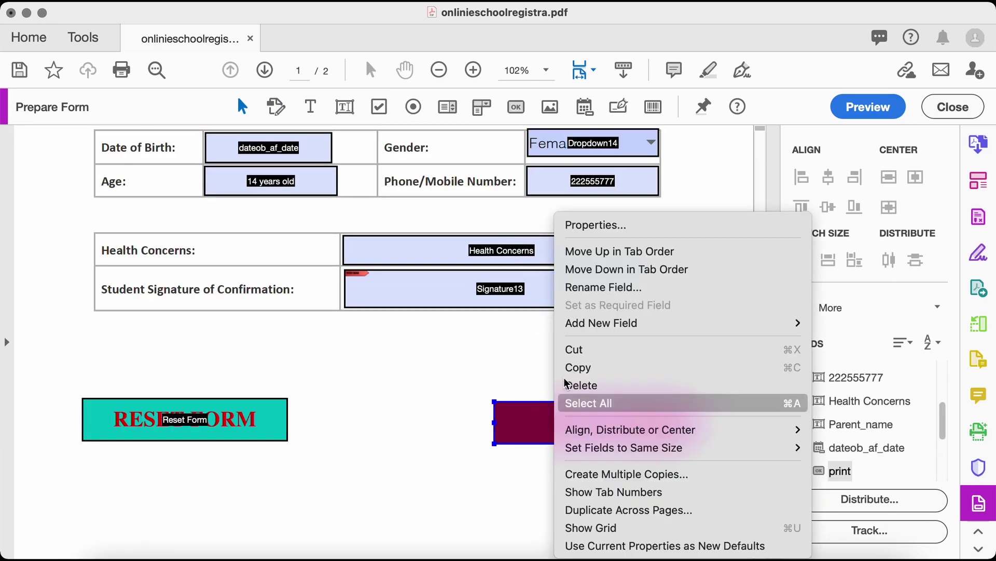
left_click(599, 225)
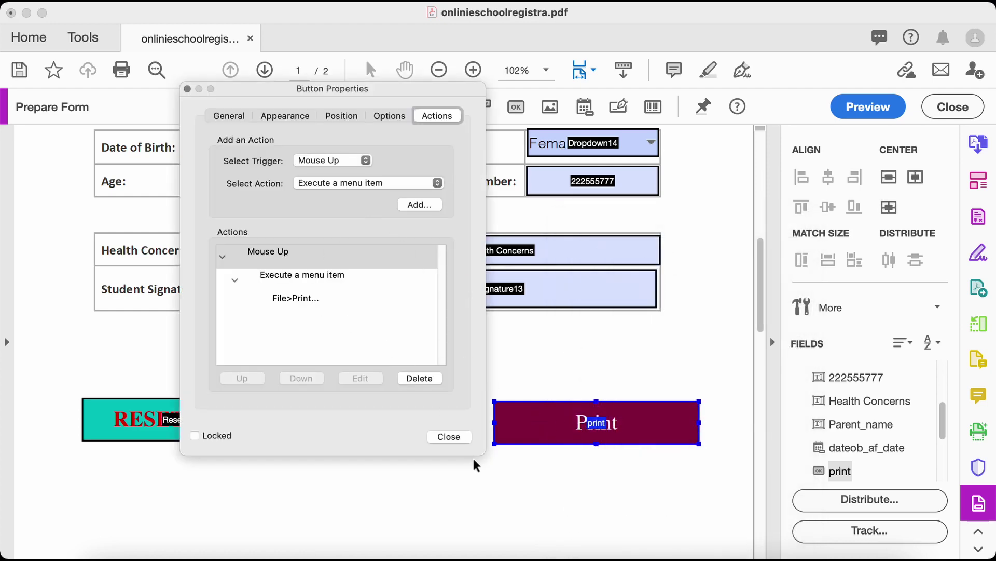
left_click(450, 437)
Check the Reset Form button's assigned action in its properties, then close them
right_click(260, 421)
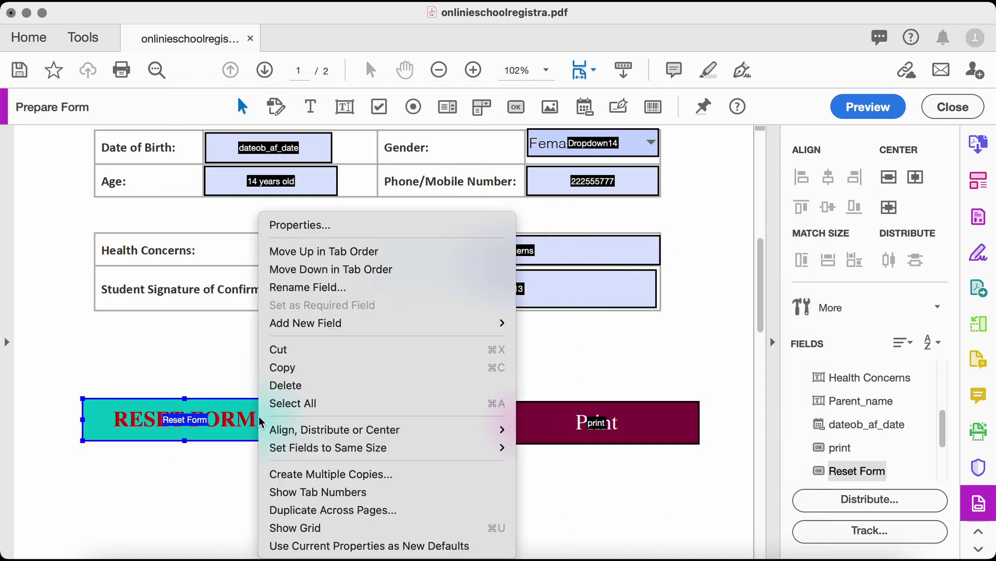
left_click(301, 226)
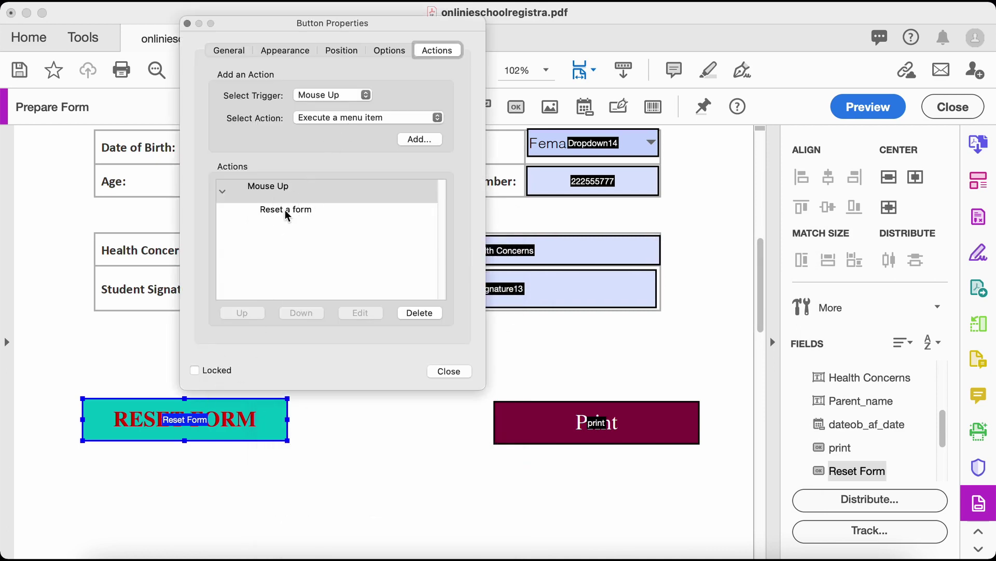
left_click(453, 371)
left_click(452, 371)
scroll(428, 305, "up", 6)
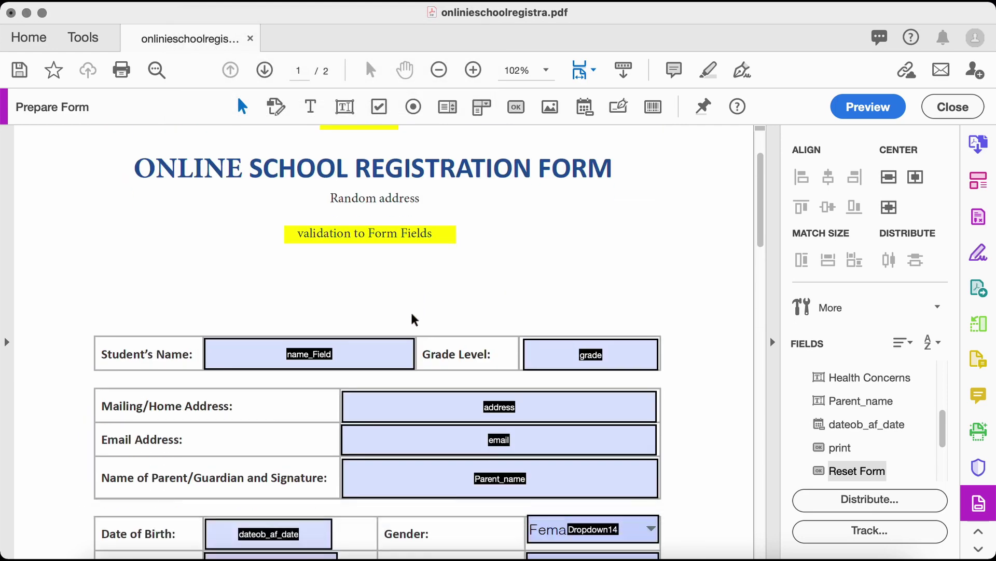
scroll(412, 318, "down", 3)
left_click(538, 284)
scroll(553, 297, "down", 3)
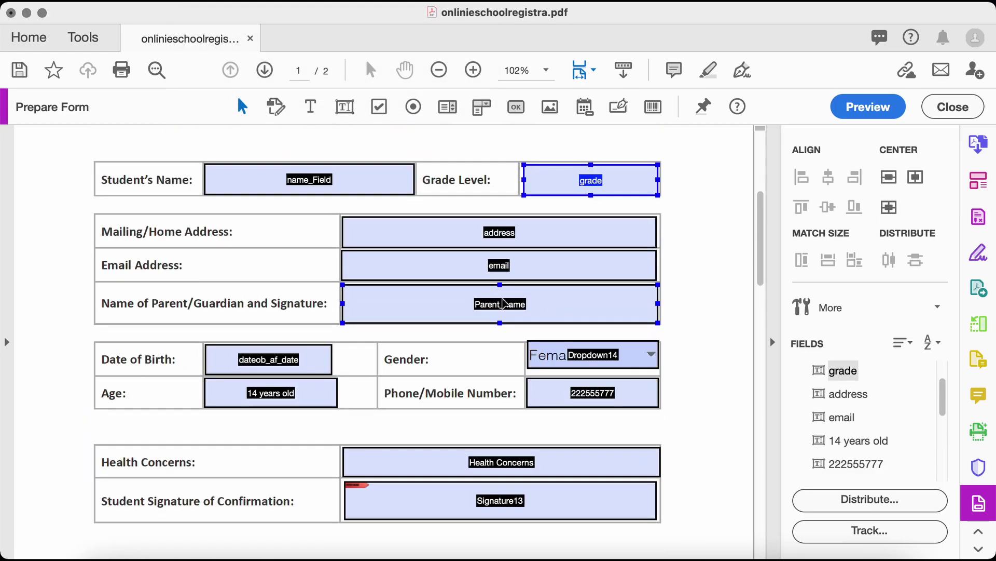
left_click(499, 261)
right_click(434, 263)
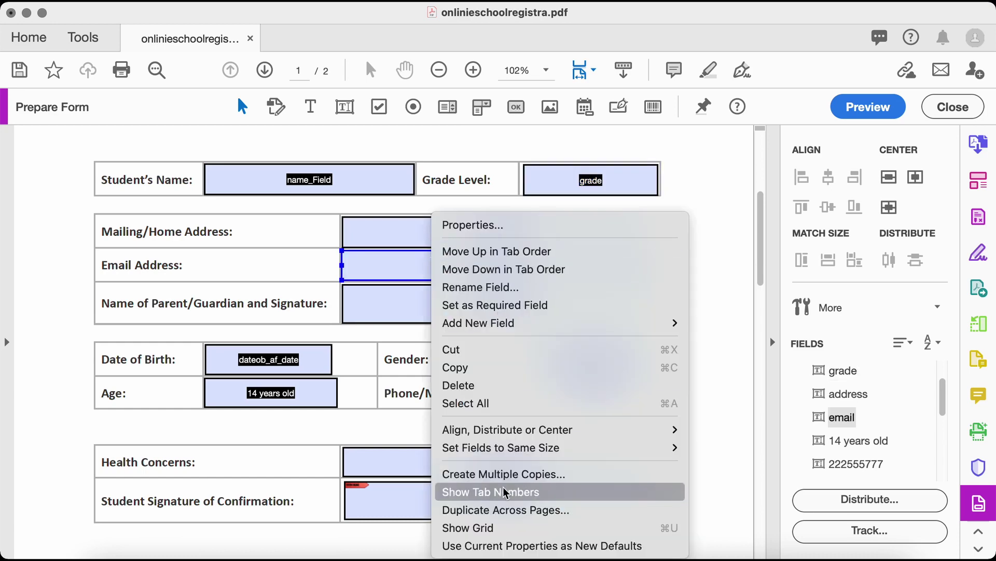
left_click(457, 225)
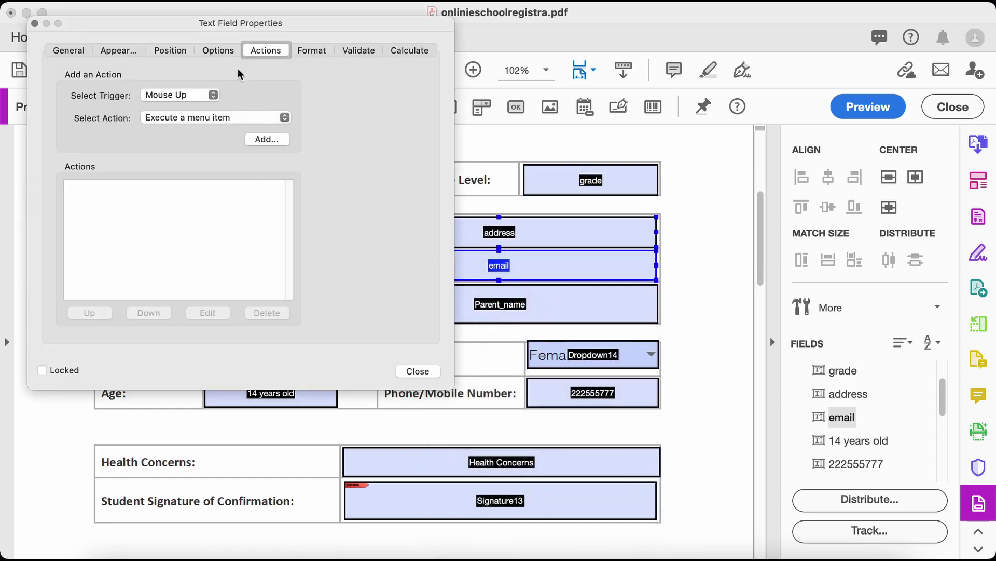
left_click(357, 50)
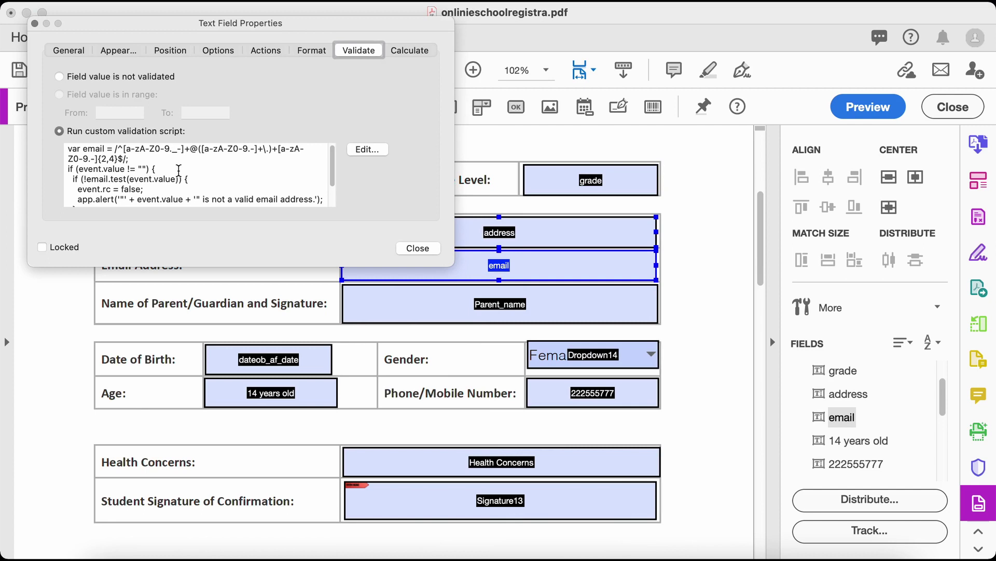
left_click(179, 170)
scroll(179, 170, "down", 2)
scroll(180, 170, "up", 2)
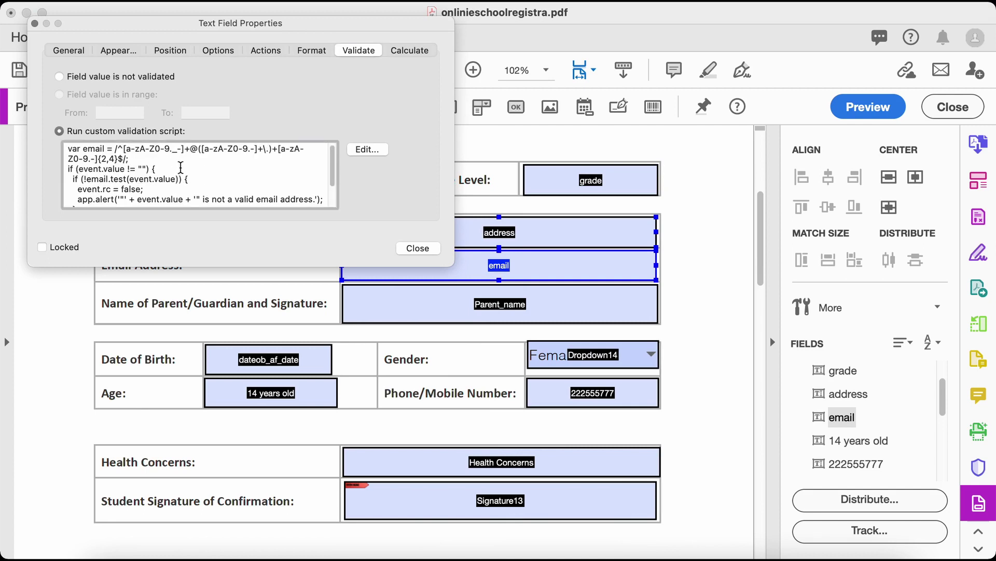
scroll(155, 162, "down", 1)
scroll(155, 162, "up", 1)
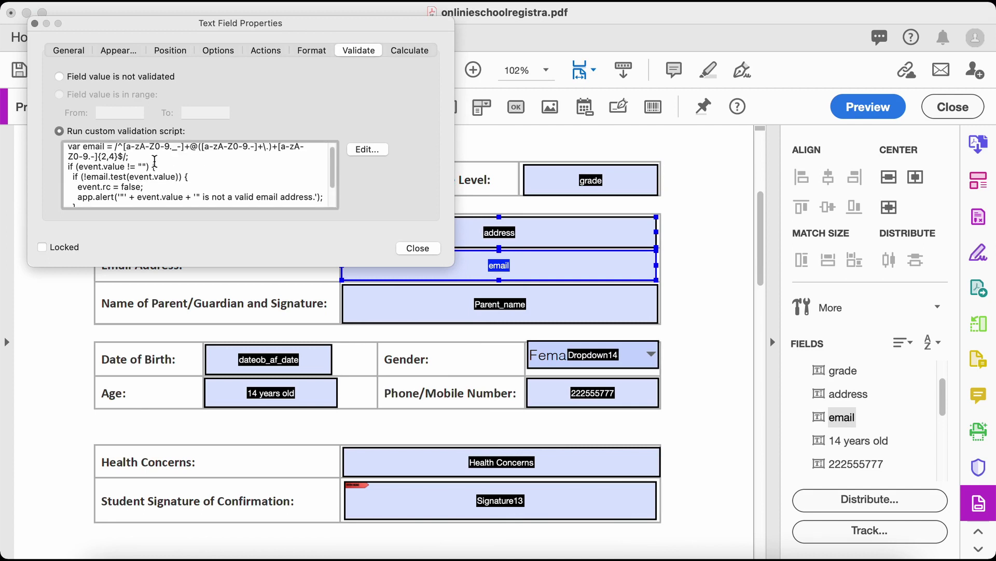
scroll(116, 180, "down", 3)
scroll(199, 179, "up", 3)
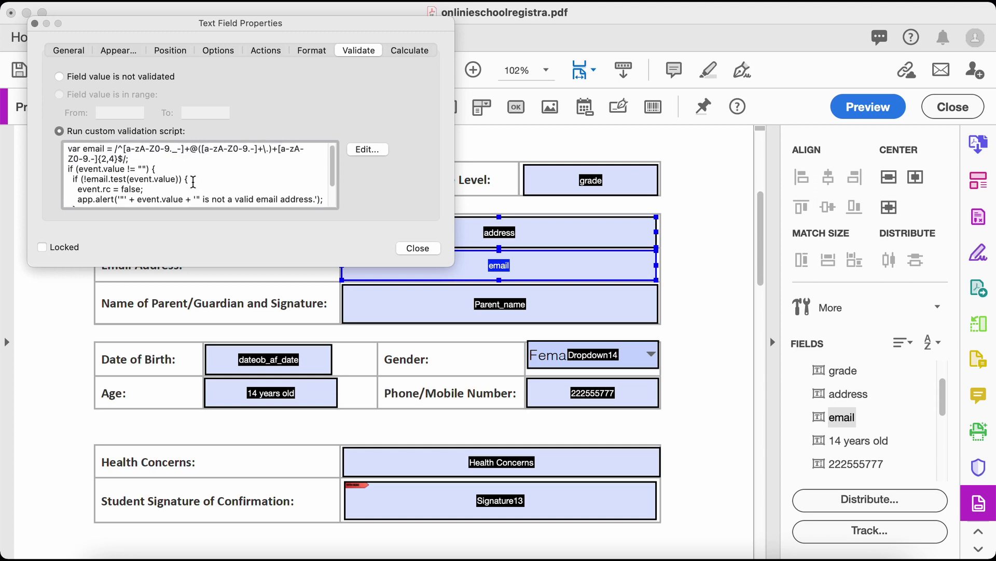
scroll(215, 183, "down", 1)
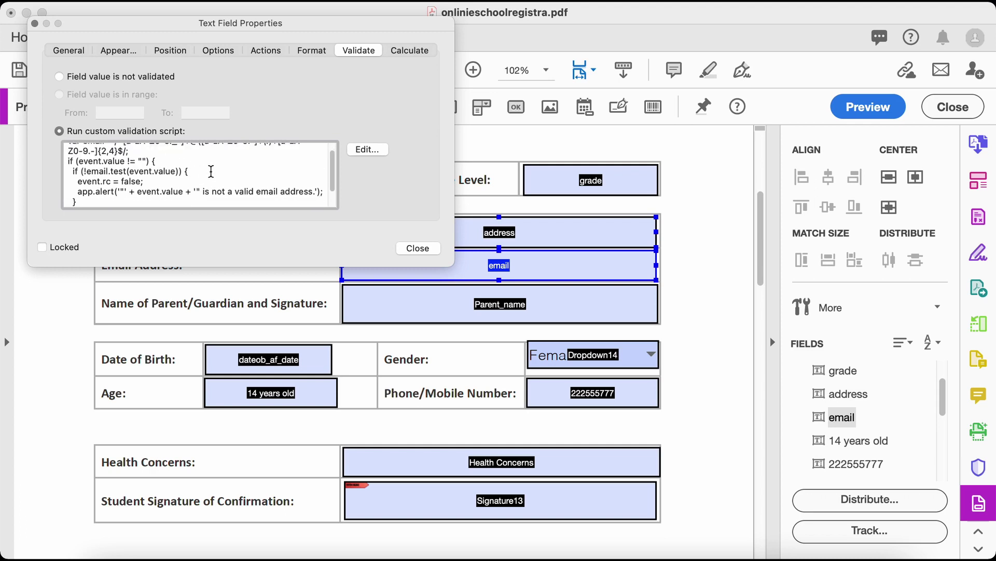
scroll(260, 195, "up", 1)
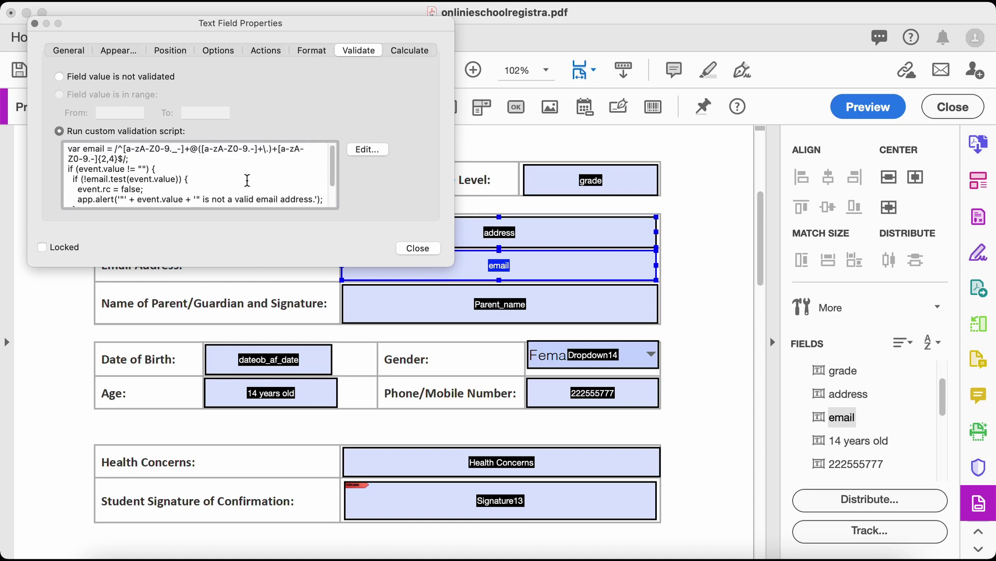
scroll(248, 182, "down", 3)
scroll(227, 183, "up", 3)
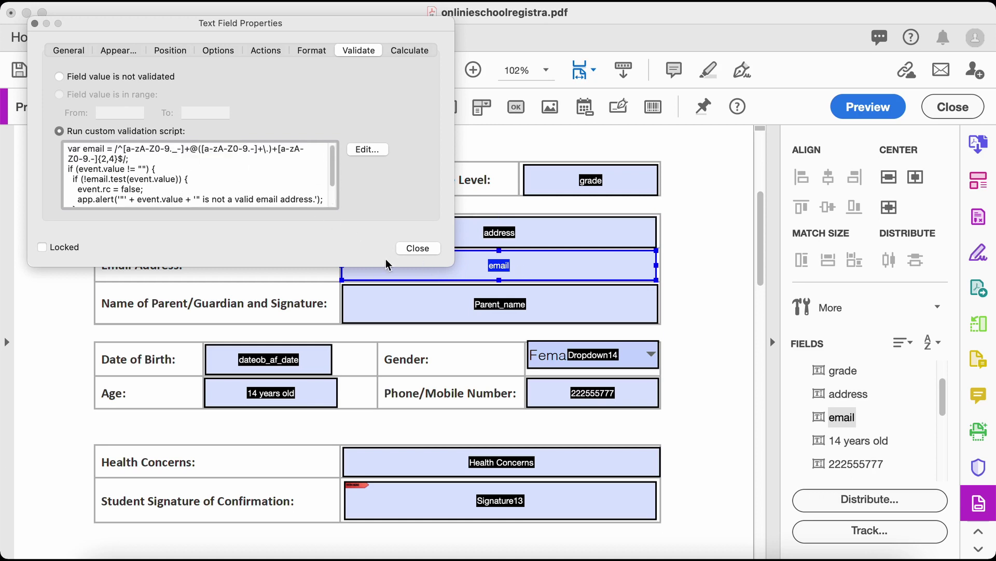
left_click(418, 248)
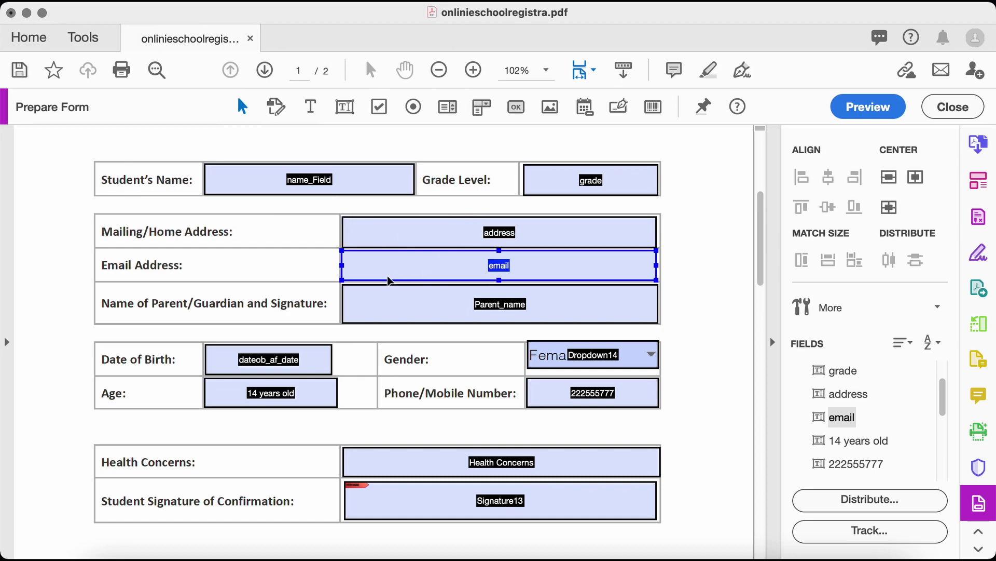
left_click(465, 301)
scroll(465, 300, "down", 3)
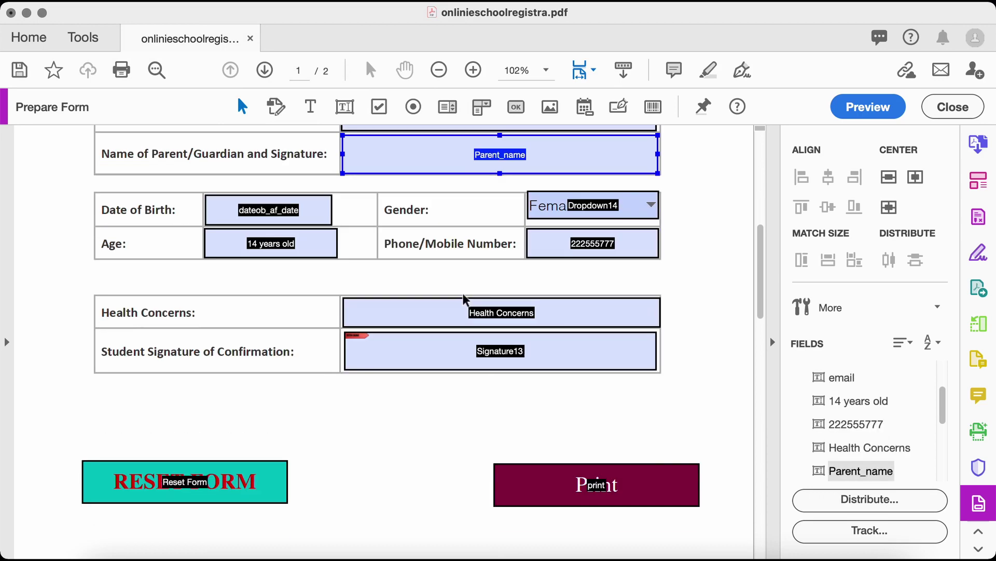
scroll(430, 291, "up", 4)
left_click(423, 285, "shift")
left_click(423, 285, "shift")
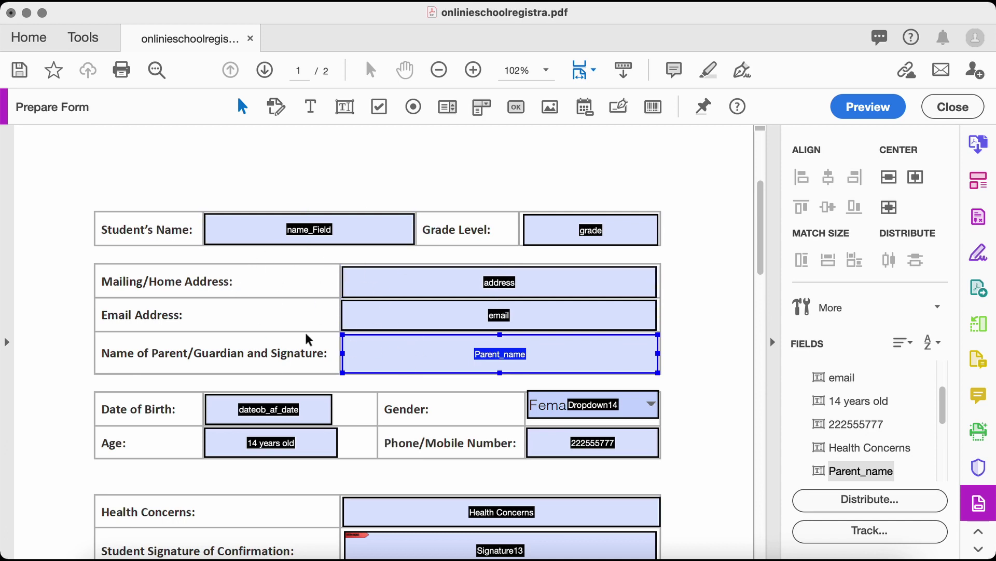
scroll(306, 338, "down", 4)
left_click(434, 340, "shift")
scroll(431, 345, "down", 6)
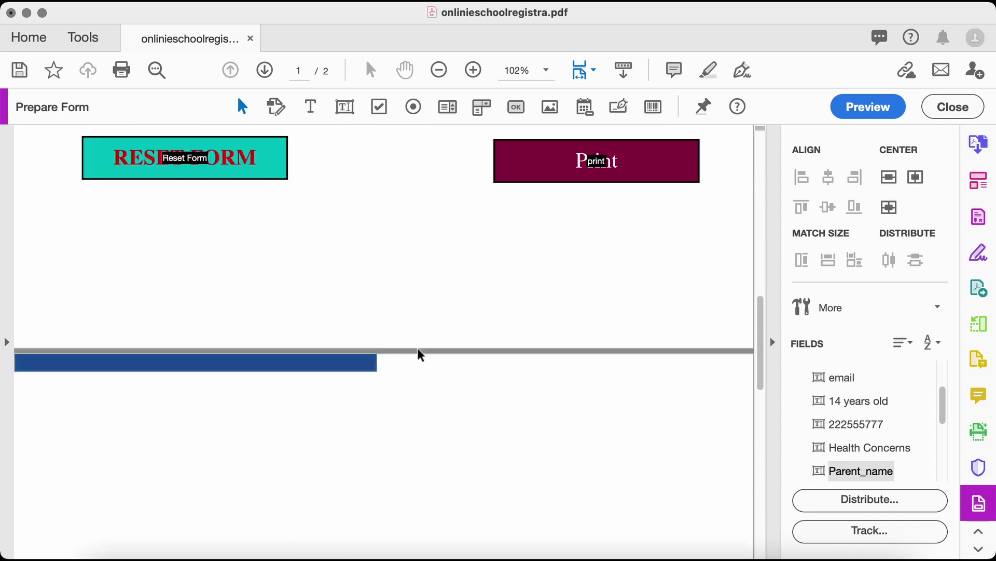
scroll(418, 351, "up", 12)
scroll(460, 341, "down", 7)
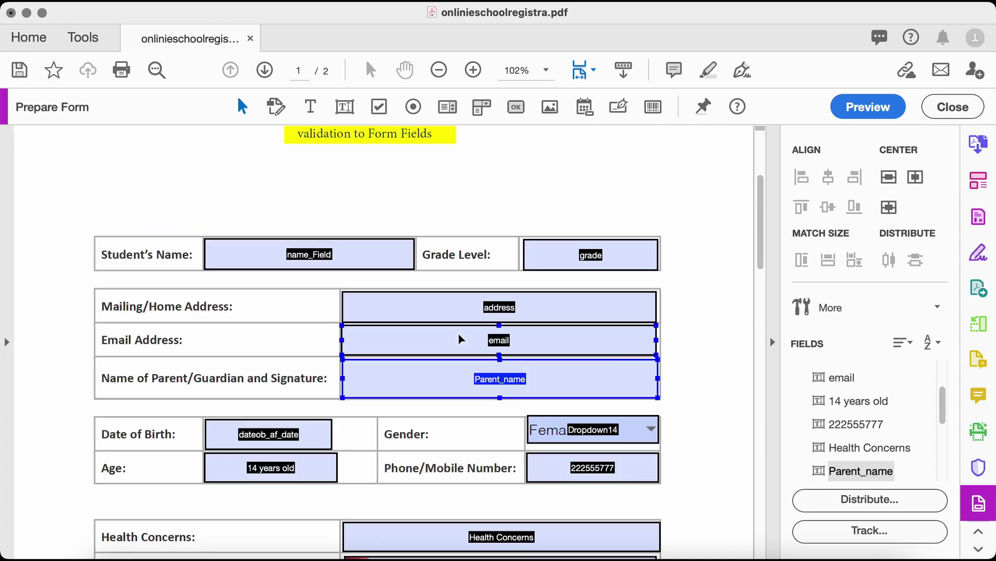
left_click(528, 390, "shift")
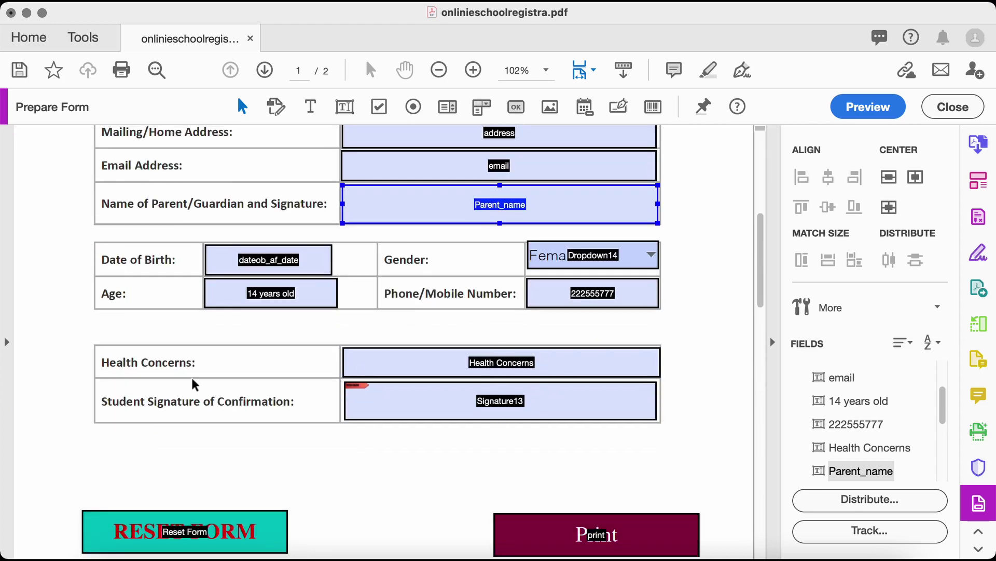
scroll(226, 319, "up", 1)
left_click(234, 300, "shift")
scroll(234, 300, "up", 5)
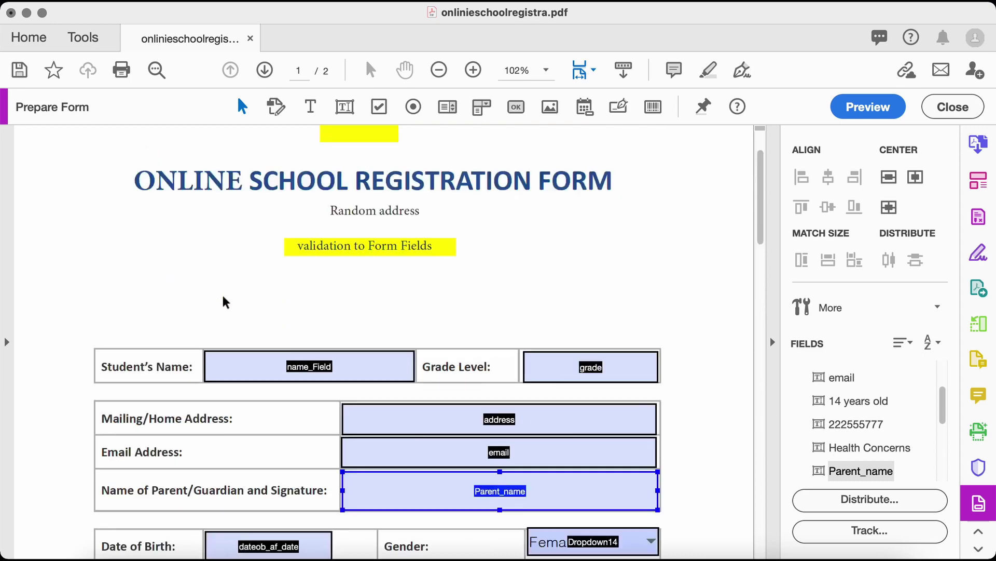
scroll(234, 300, "down", 8)
left_click(213, 420)
Move the Print button so it sits above Reset Form
left_click(507, 439, "shift")
left_click(508, 439)
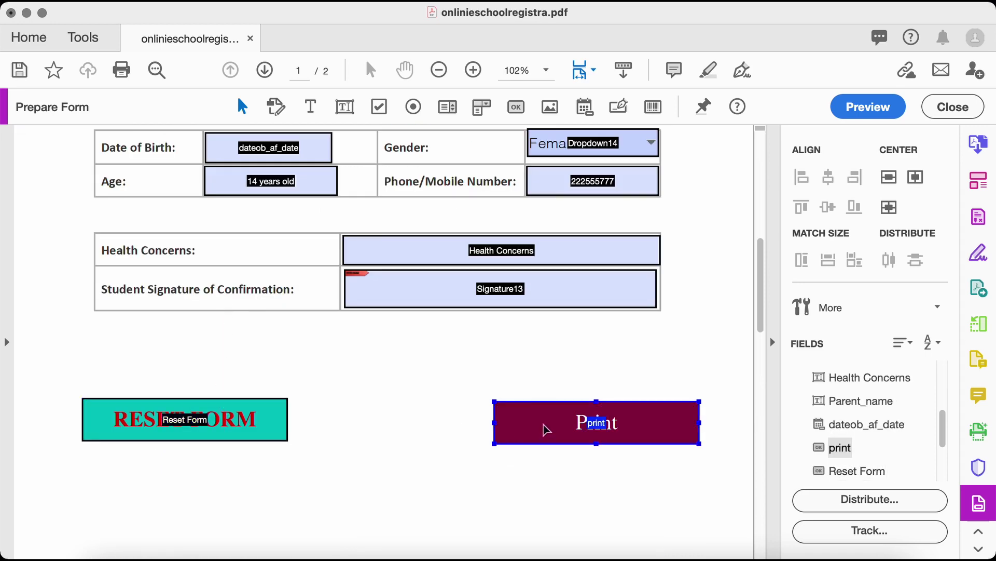
left_click_drag(542, 422, 126, 343)
left_click(372, 365)
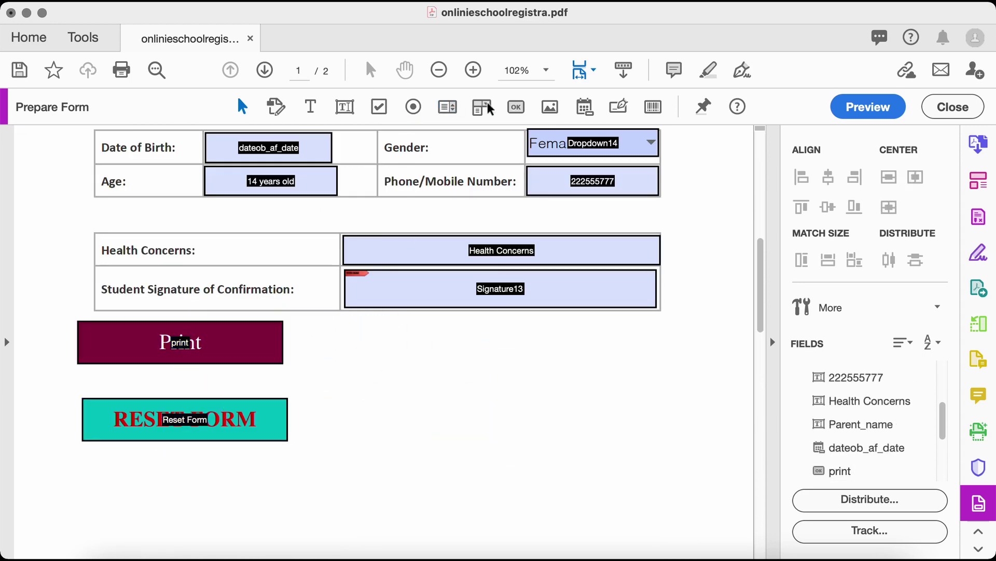
Draw a new button right of Reset Form and give it the label 'Lableee'
left_click(516, 106)
left_click_drag(375, 359, 577, 405)
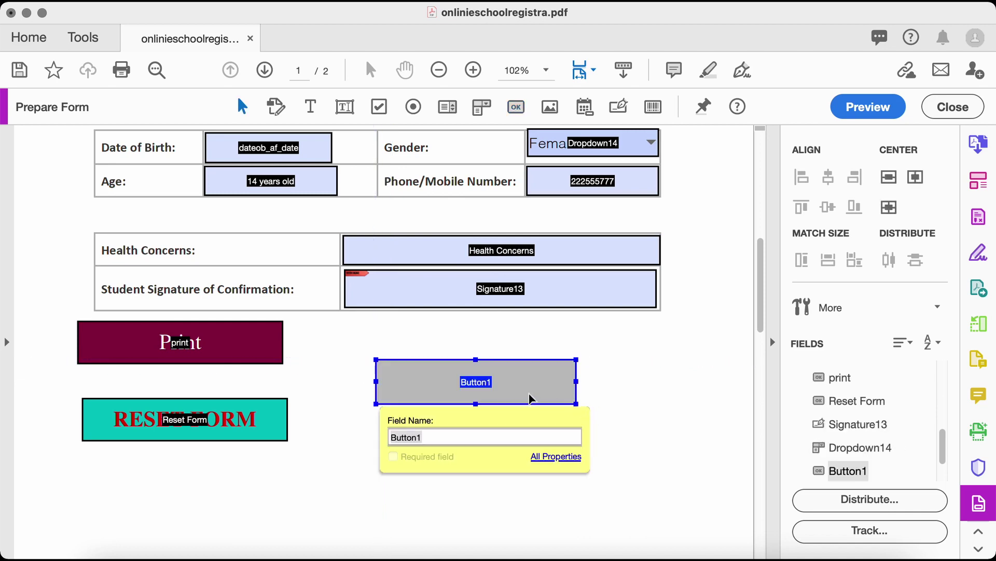
left_click(533, 397)
right_click(565, 387)
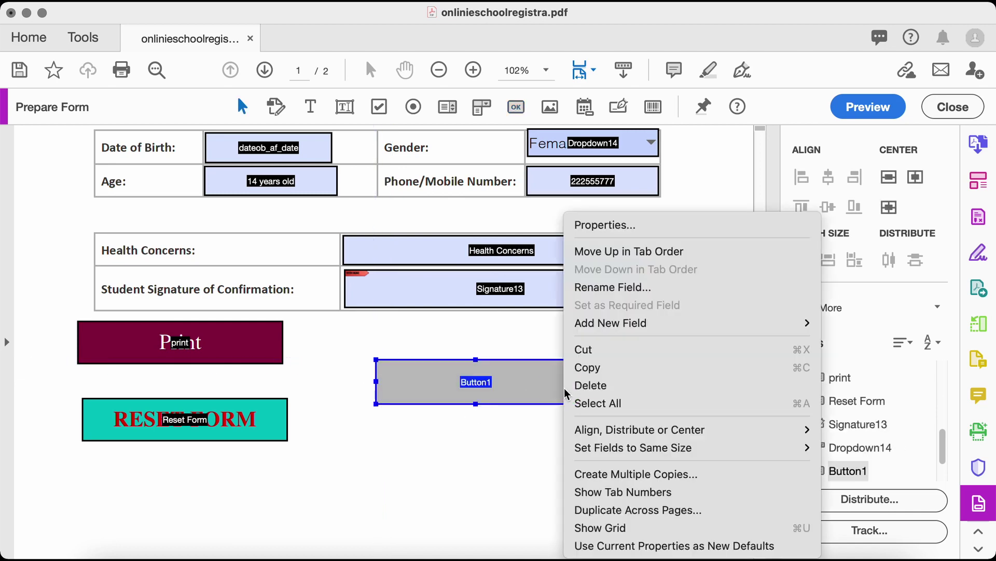
left_click(628, 230)
left_click(196, 52)
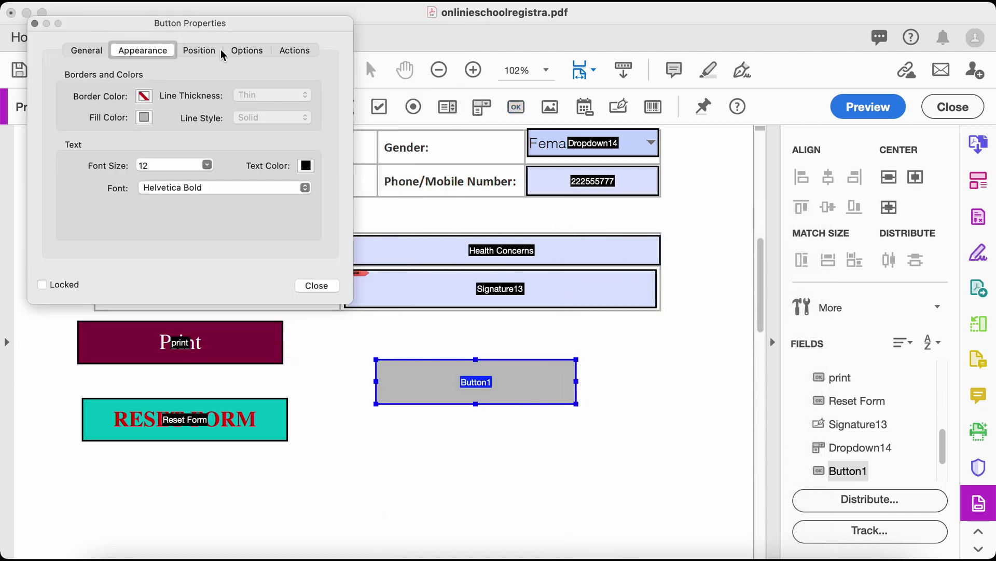
left_click(212, 51)
left_click(311, 54)
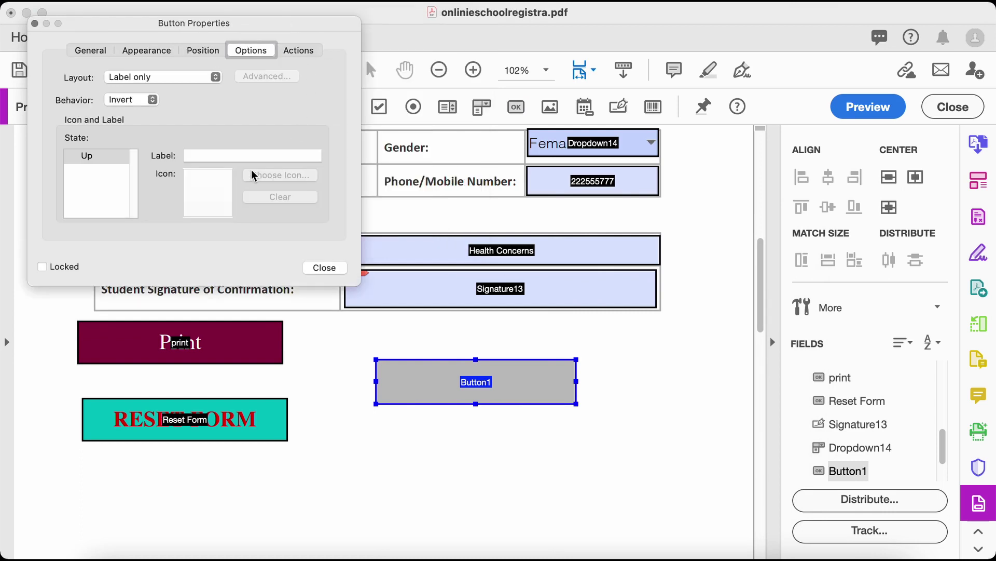
left_click(228, 156)
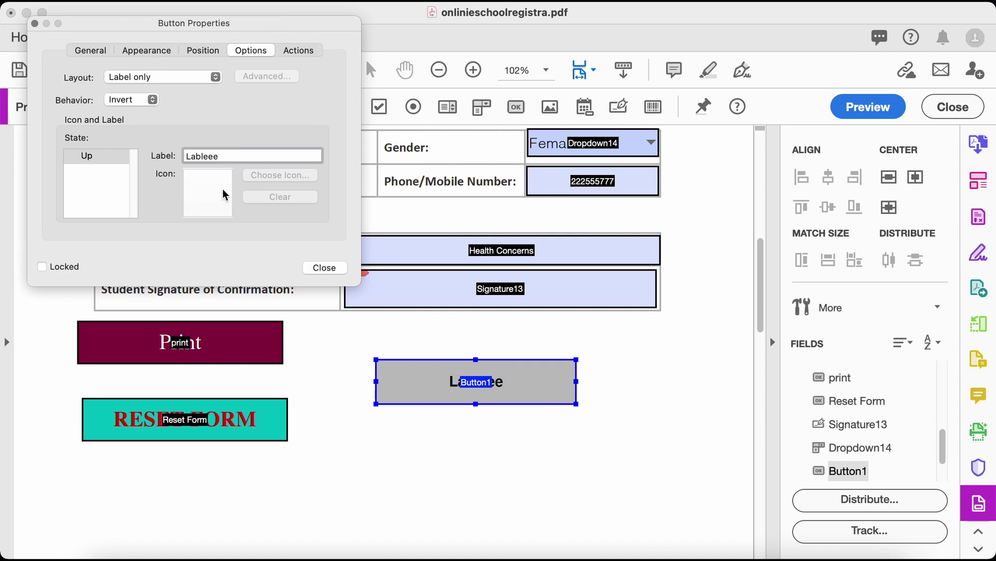
left_click(326, 267)
Preview the form and test pressing the Lableee button
left_click(657, 390)
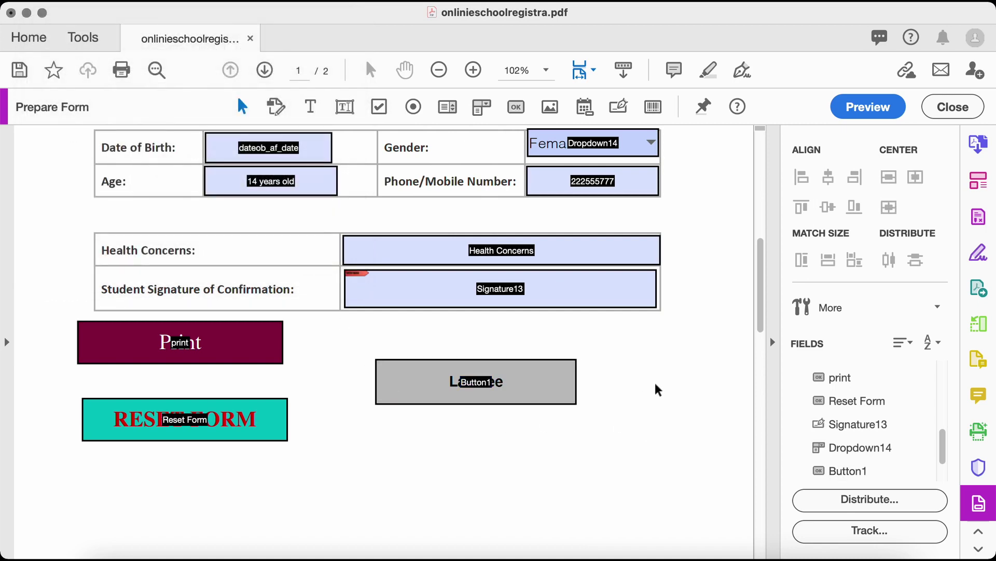
left_click(868, 106)
scroll(557, 283, "down", 6)
scroll(584, 212, "up", 2)
left_click(584, 212)
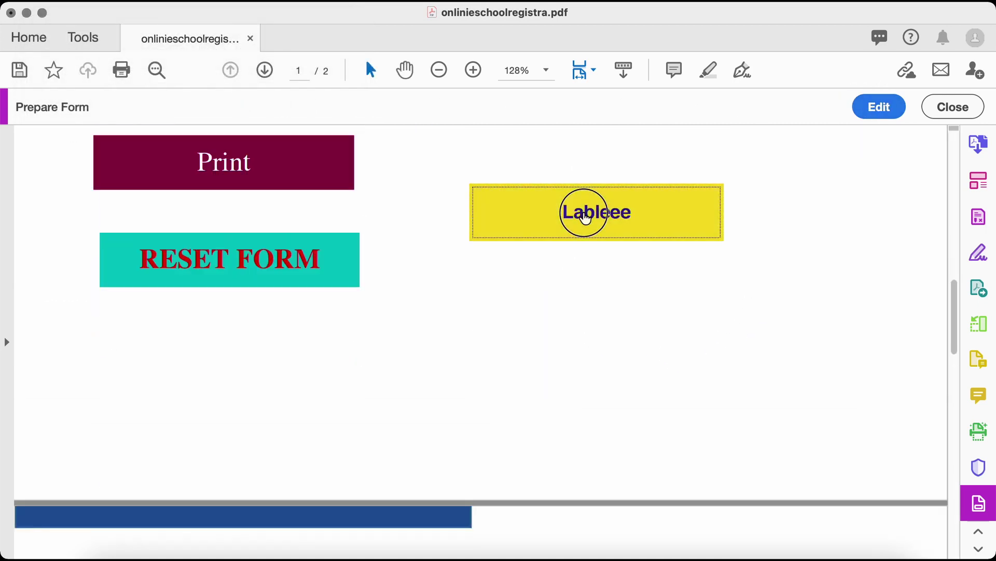
Return to form editing and select the Reset Form button
left_click(873, 105)
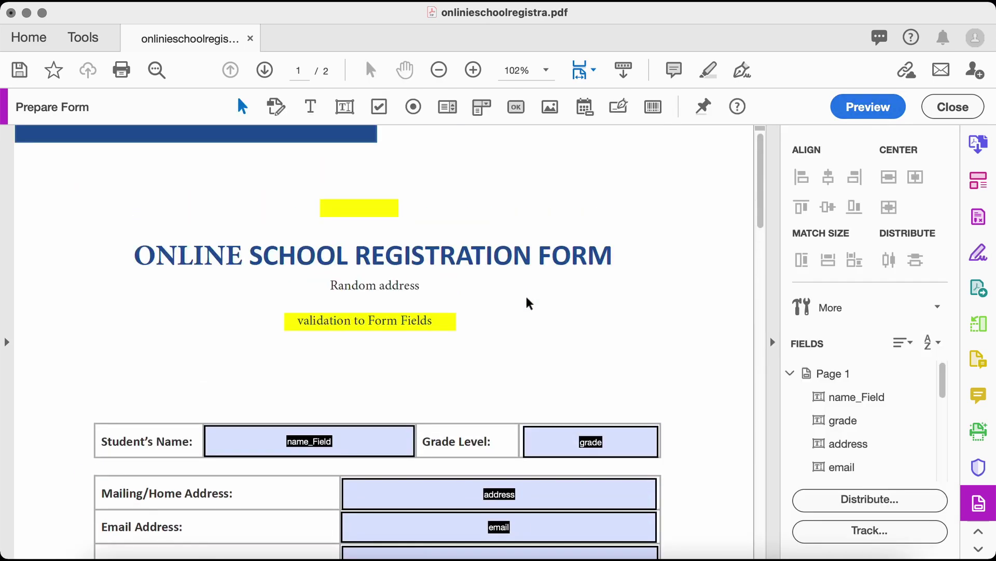
left_click(411, 322)
left_click(383, 225)
left_click(436, 202)
scroll(462, 307, "up", 9)
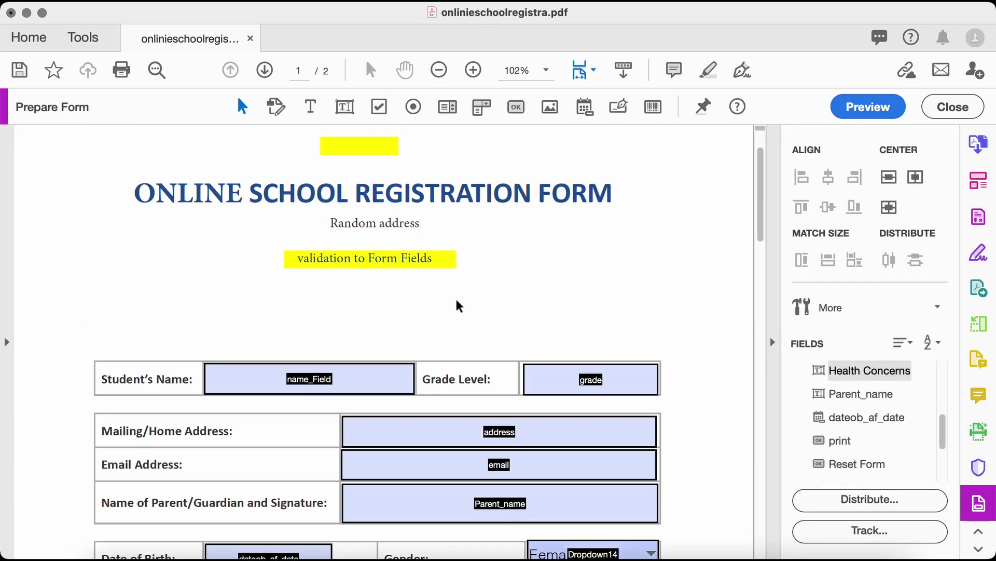
scroll(463, 308, "down", 4)
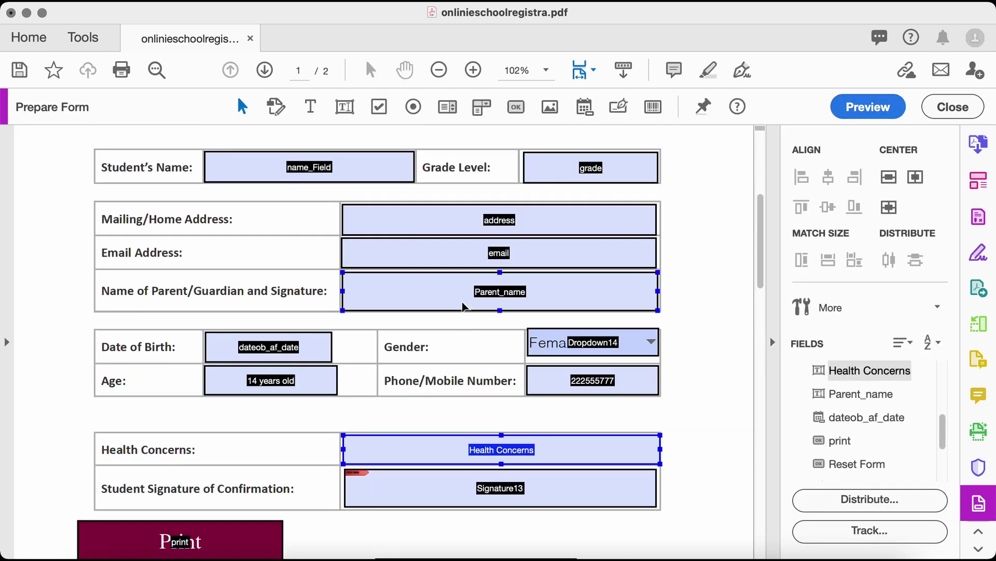
scroll(465, 327, "down", 6)
left_click(374, 275)
Show the Reset Form button's actions and expand the Select Action list
right_click(249, 302)
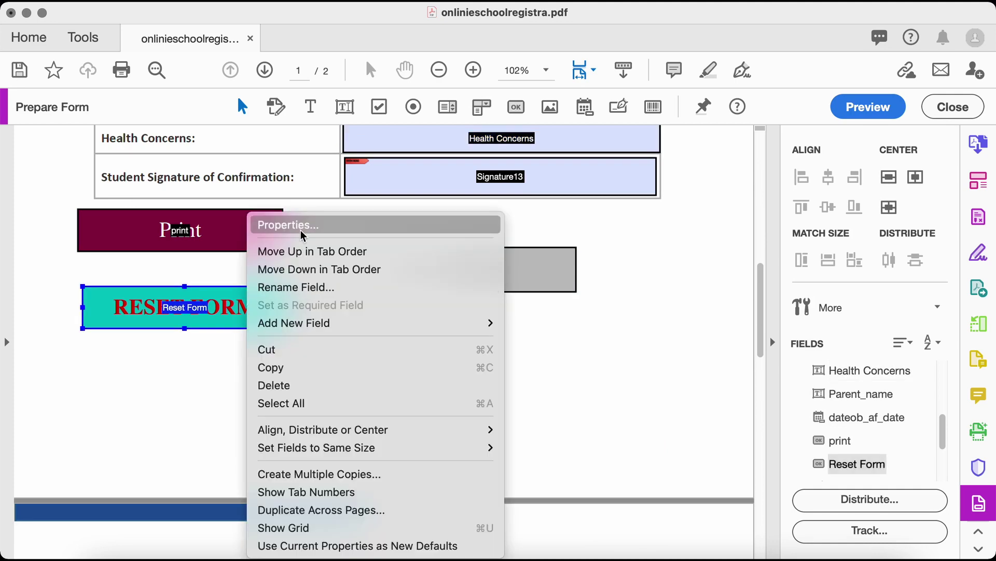
left_click(272, 227)
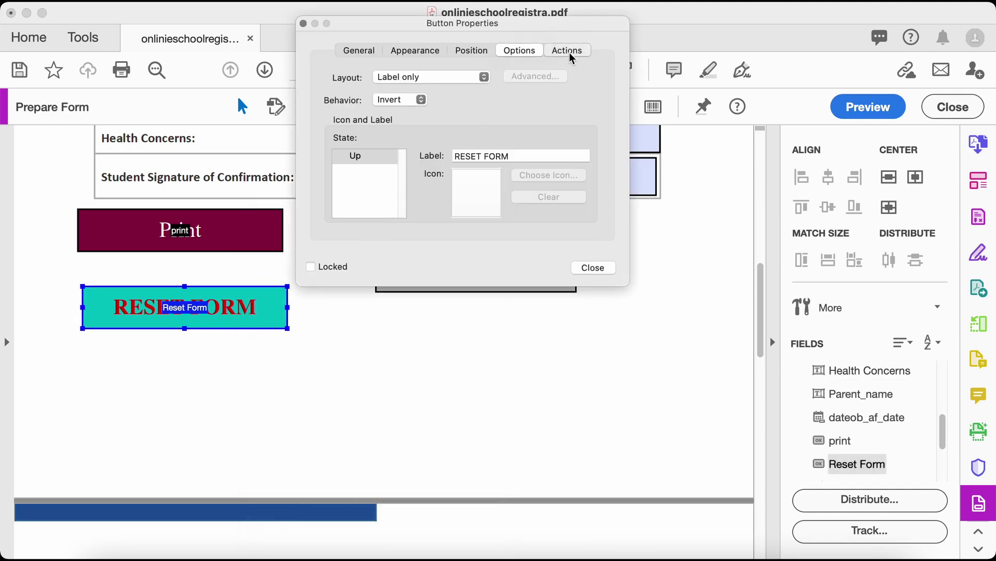
left_click(567, 51)
left_click(486, 118)
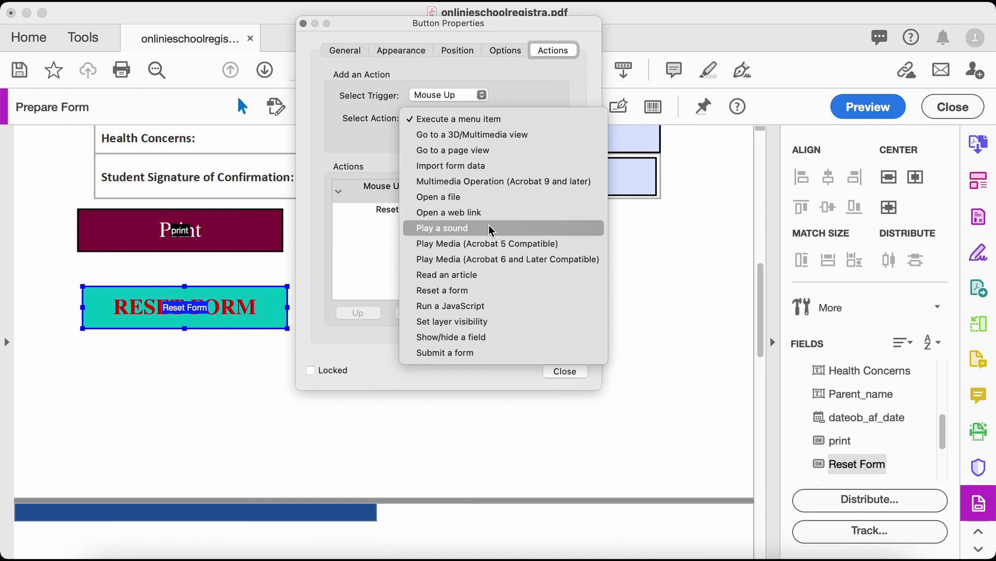